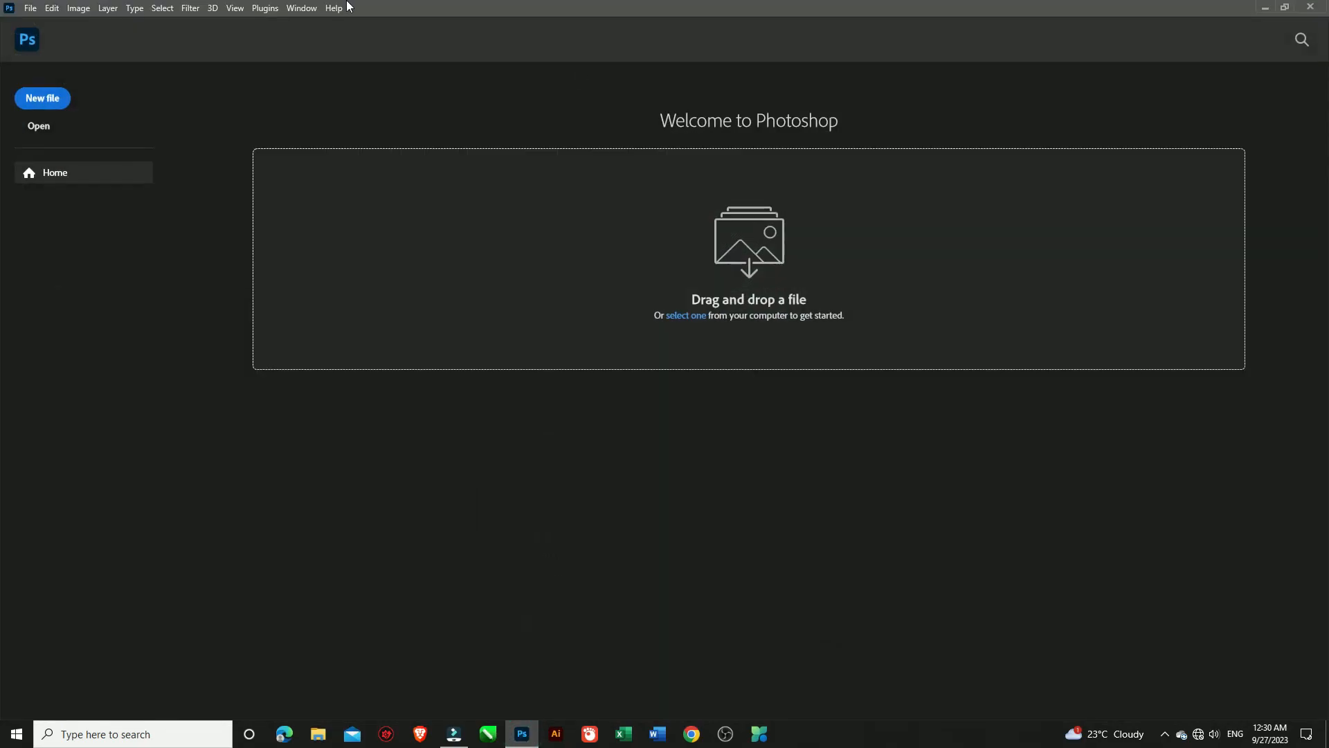
- Create a new 6000 x 5000 px document with a resolution of 300 pixels/inch
left_click(30, 9)
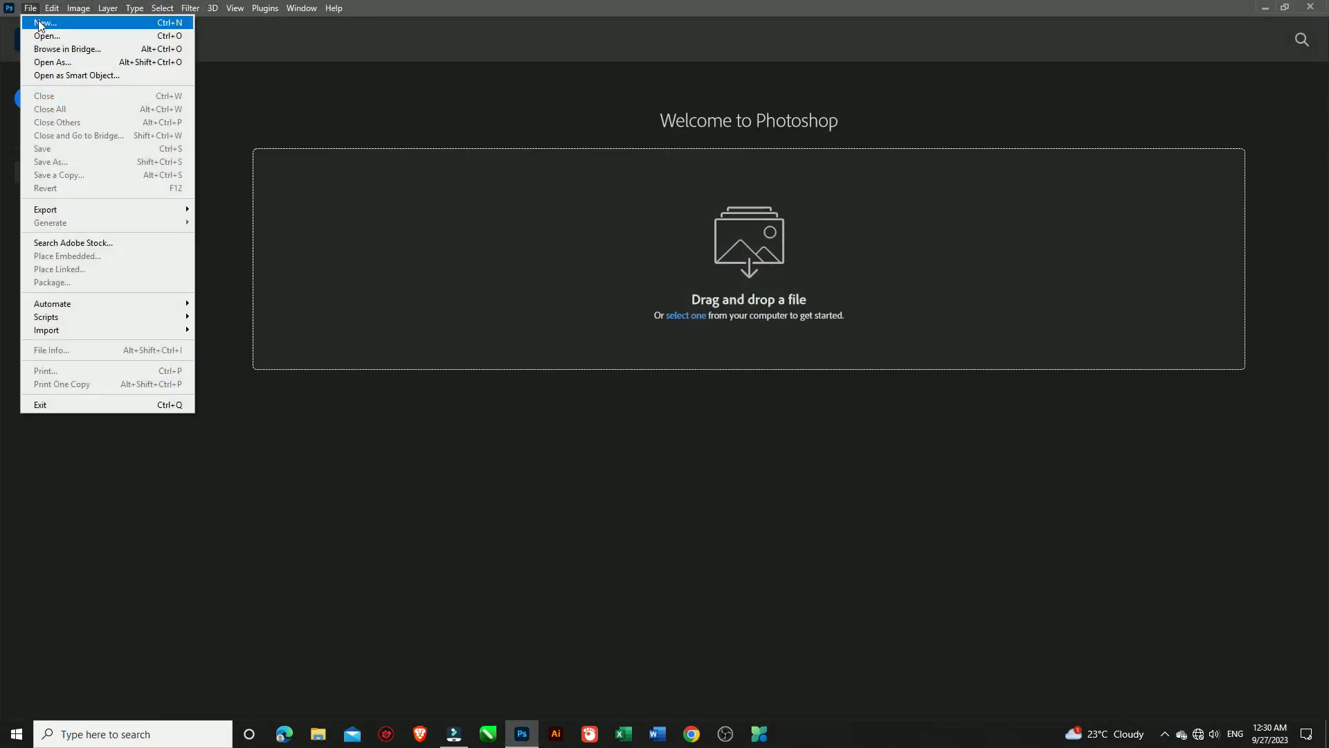
left_click(41, 25)
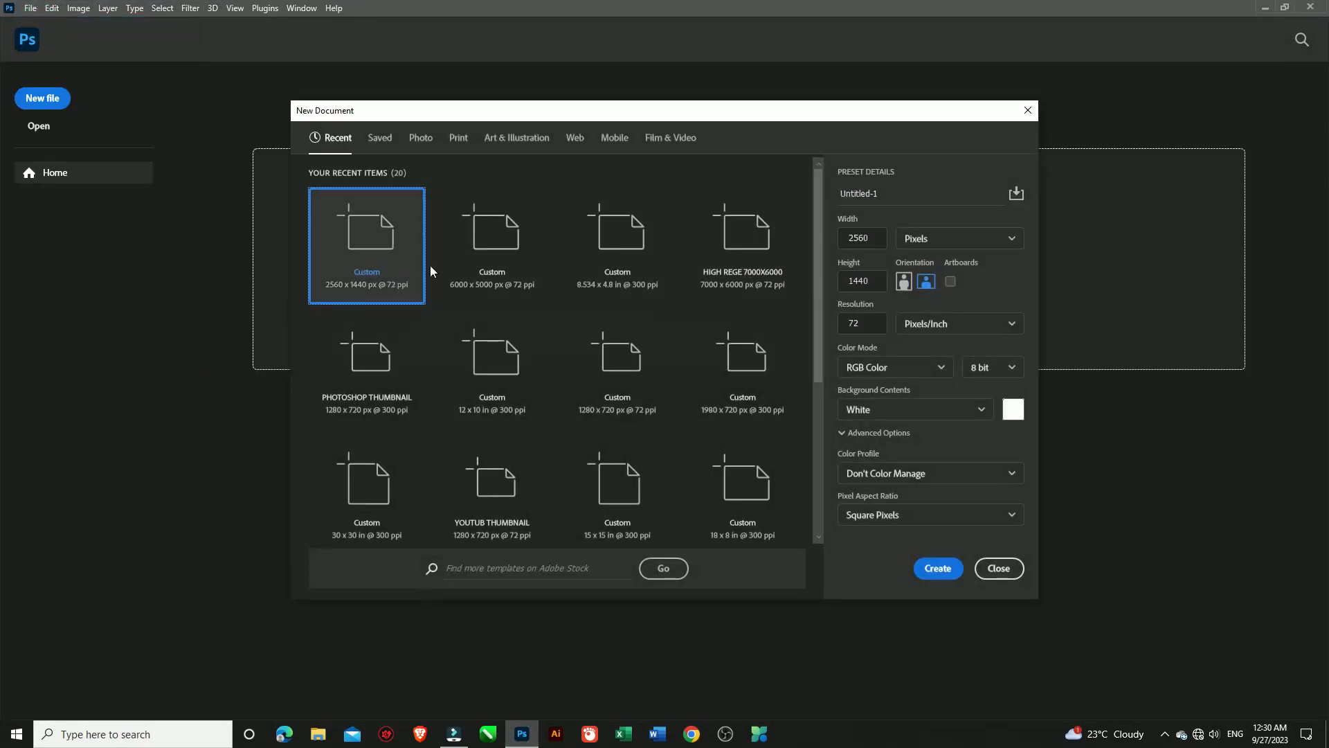
left_click(497, 252)
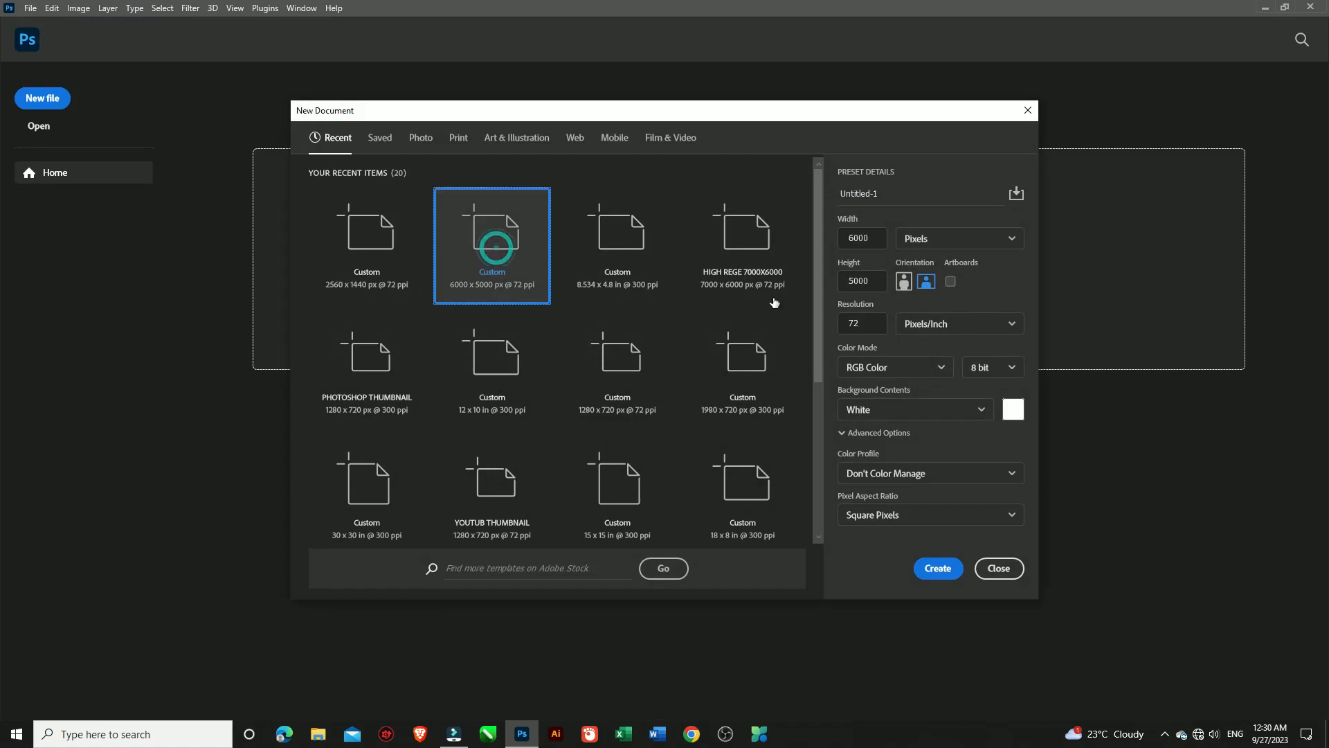
left_click(866, 324)
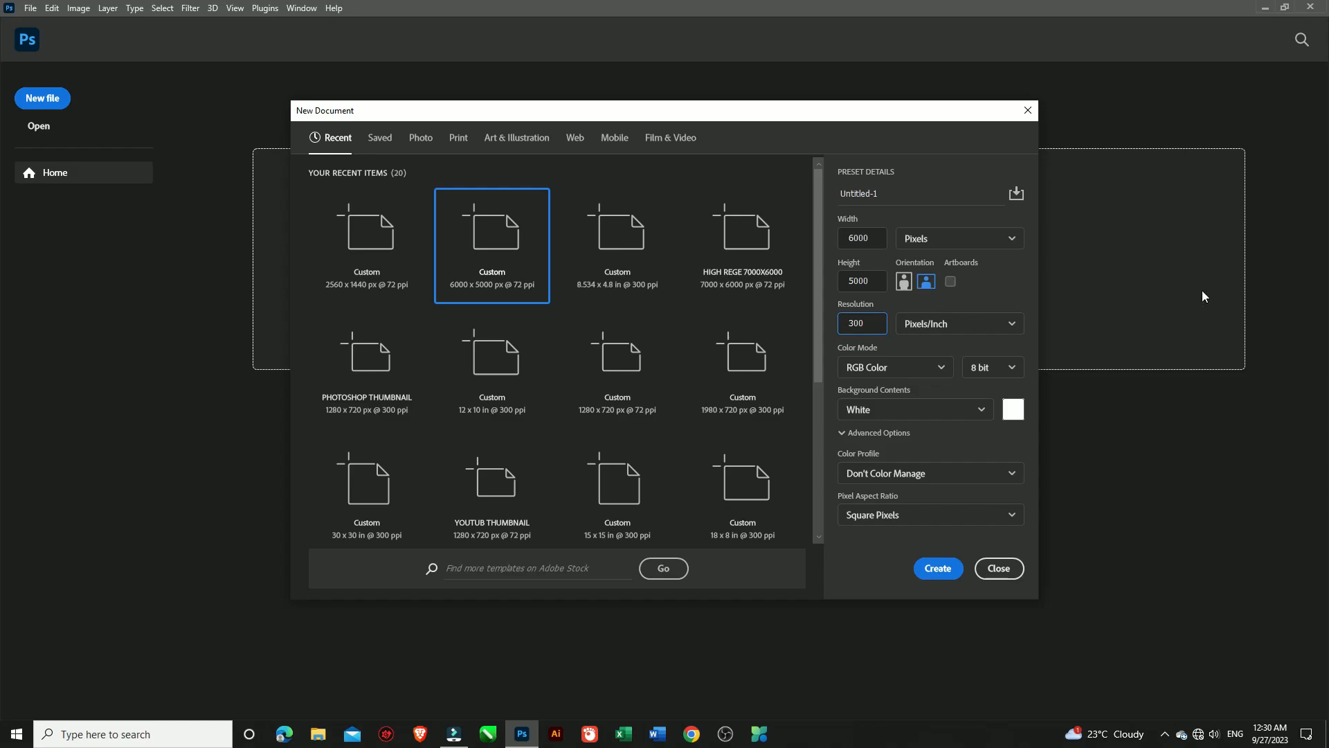
left_click(937, 568)
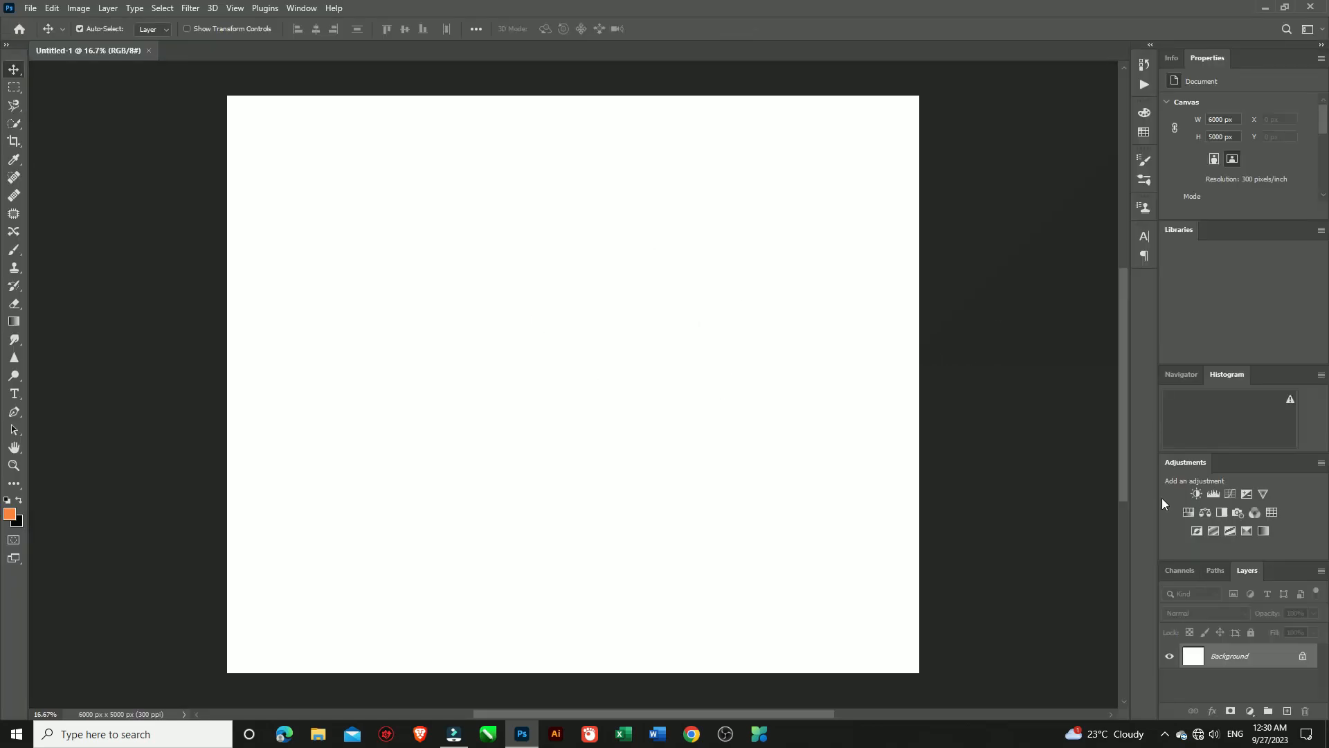
- Add a new layer and place the "ganesh utsav 2023" image from Pictures as an embedded object
left_click(1287, 711)
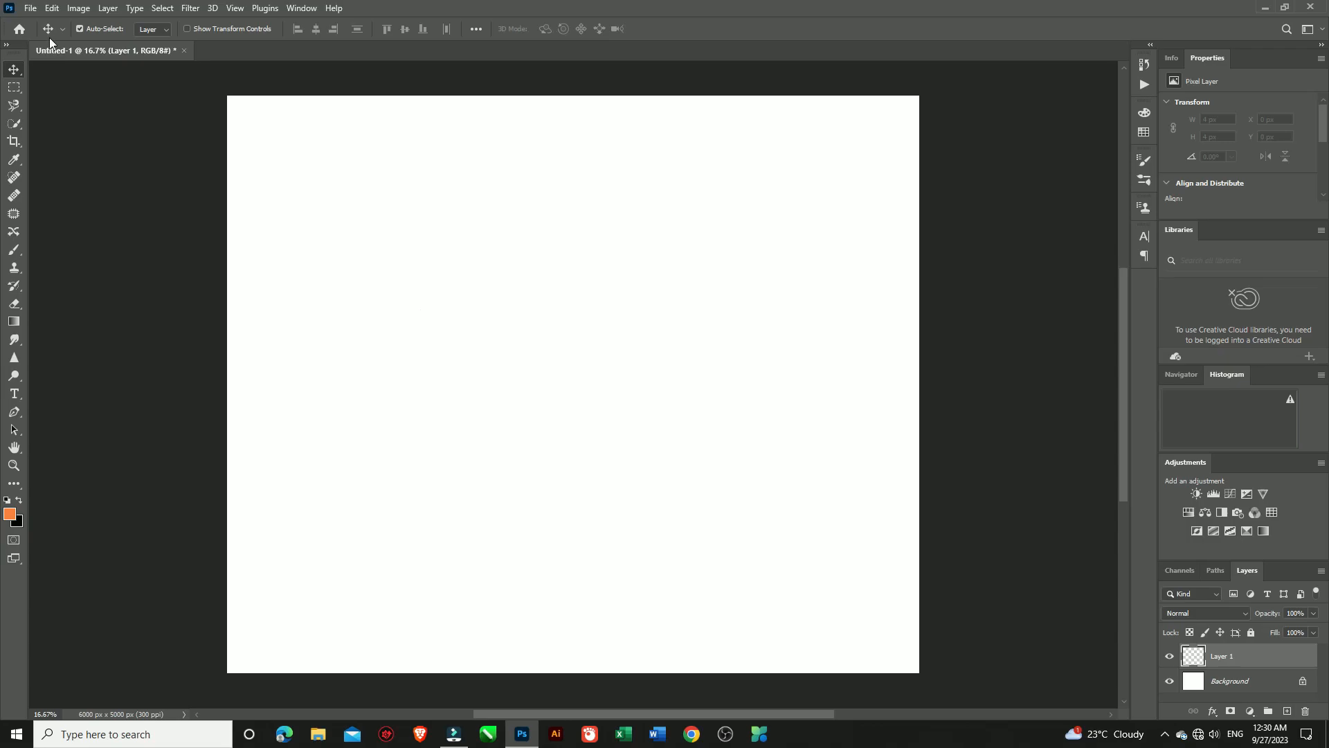
left_click(31, 8)
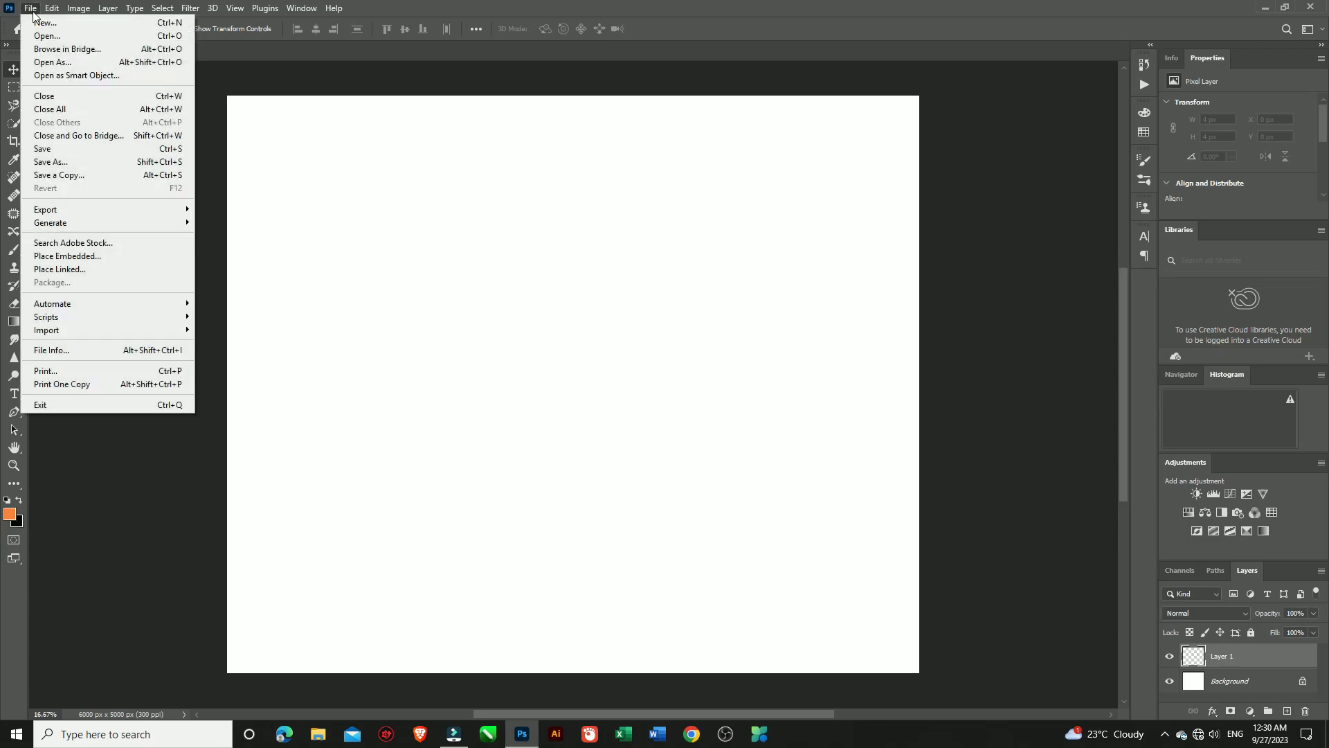
left_click(50, 257)
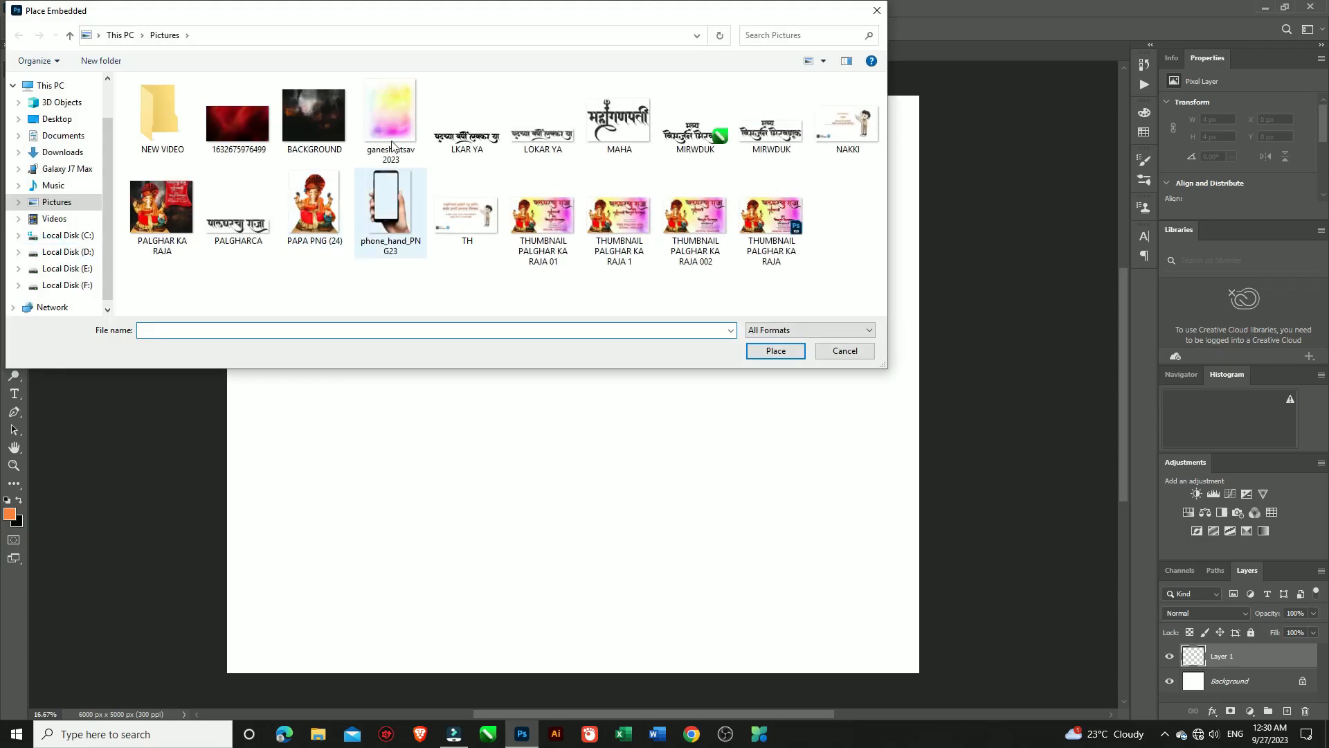
left_click(402, 118)
left_click(776, 351)
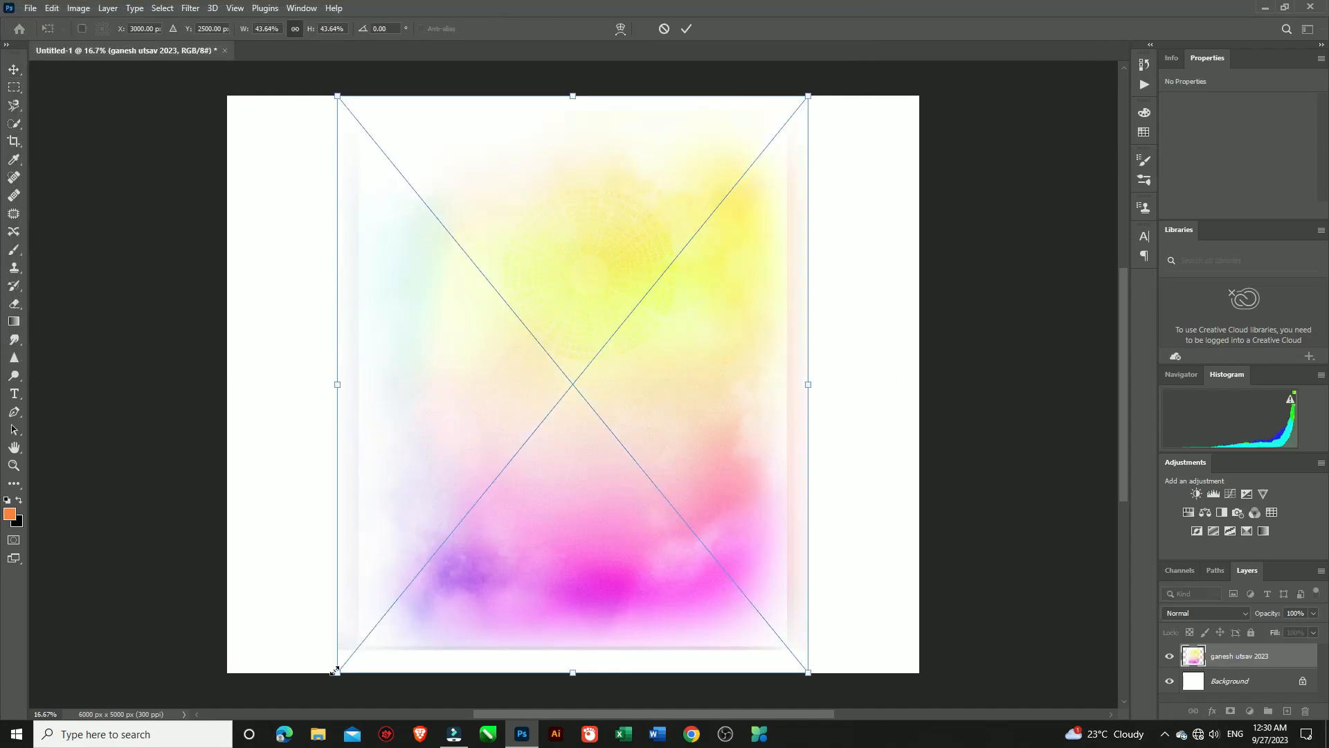
left_click_drag(337, 672, 242, 674)
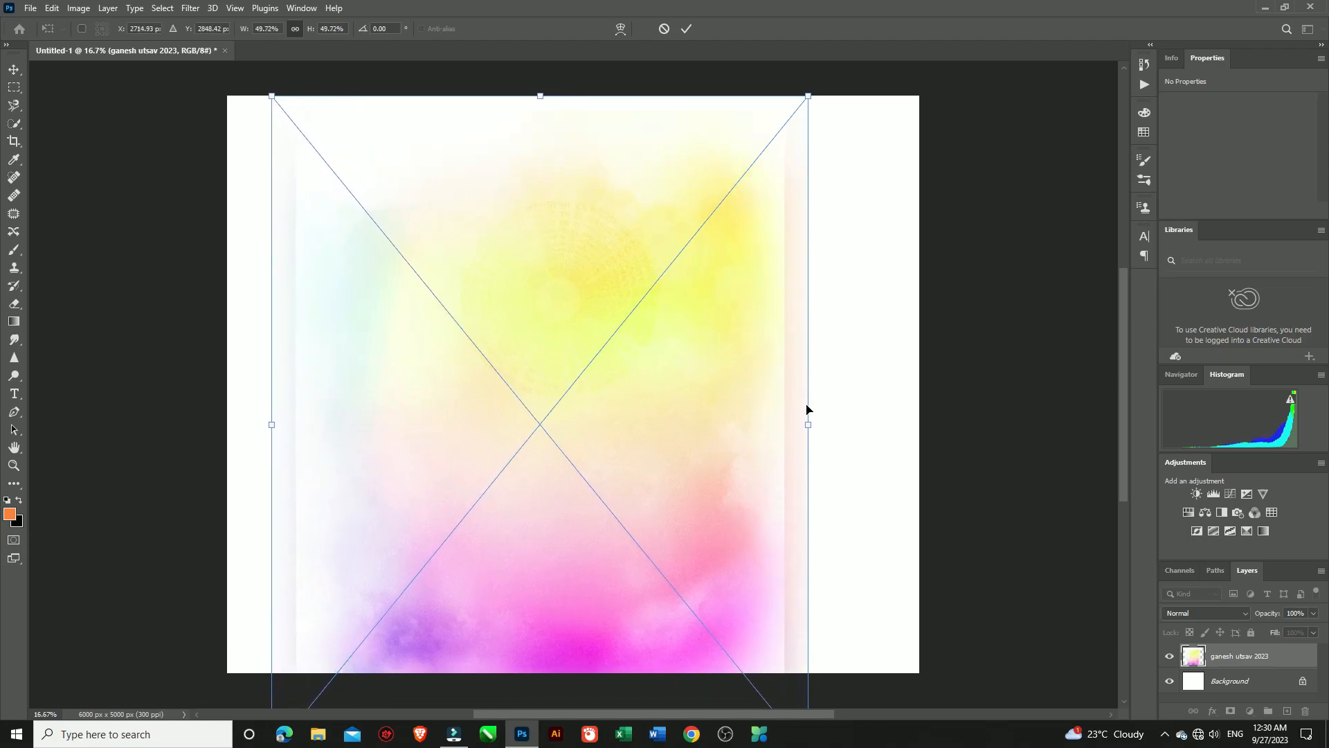
left_click_drag(810, 425, 930, 424)
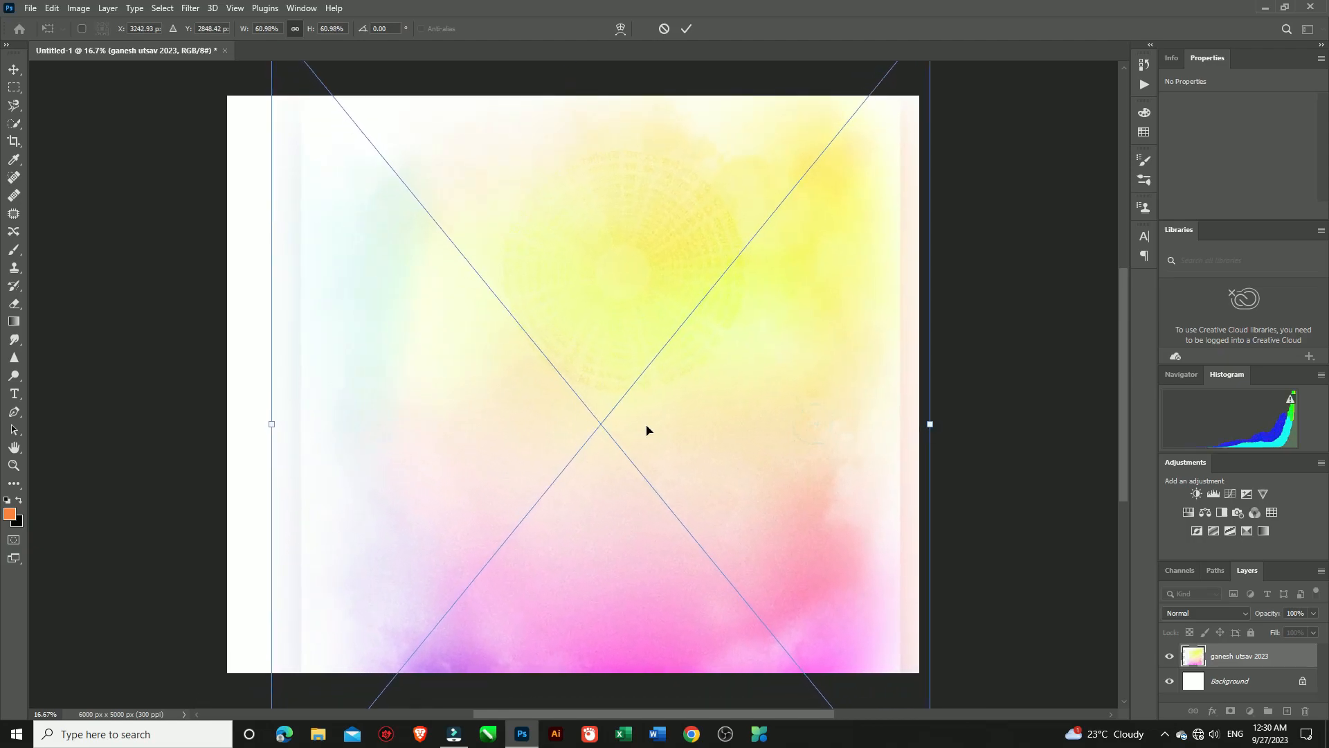
left_click_drag(273, 424, 351, 418)
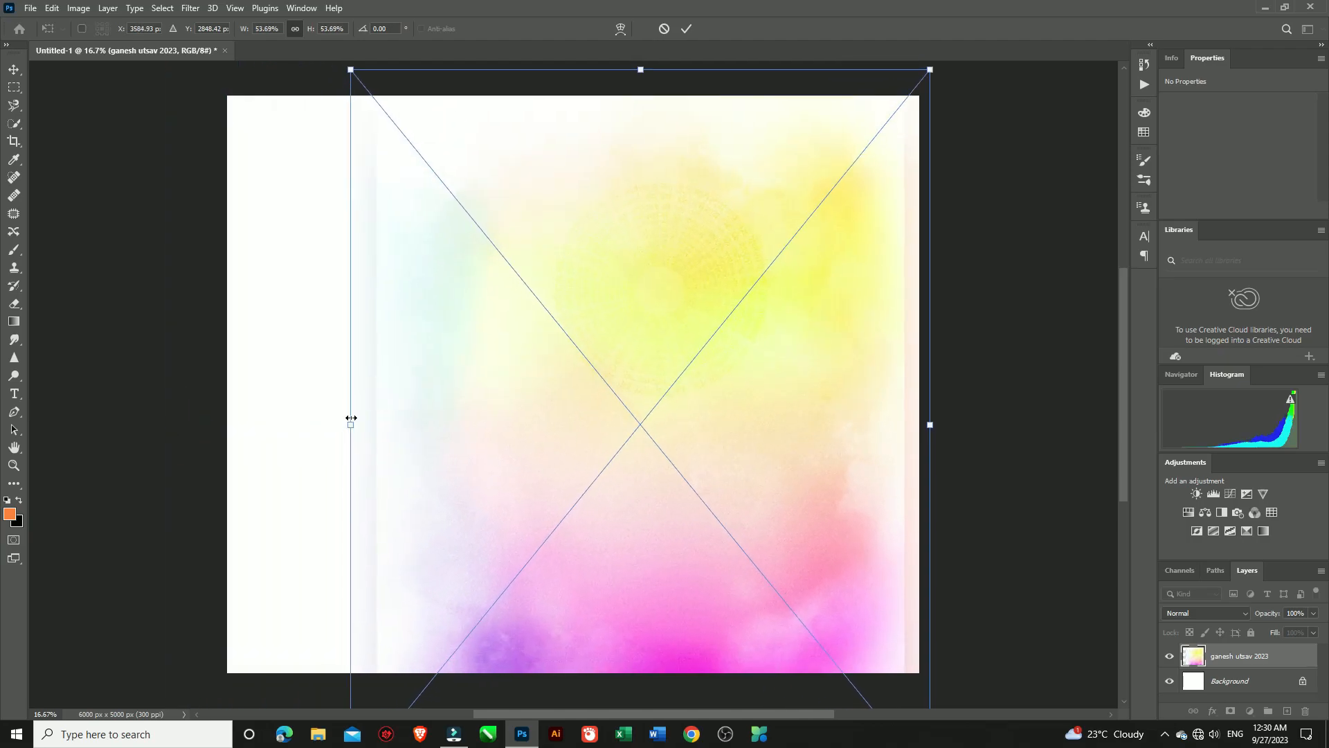
key("ctrl+z")
key("ctrl+z")
key("ctrl+z")
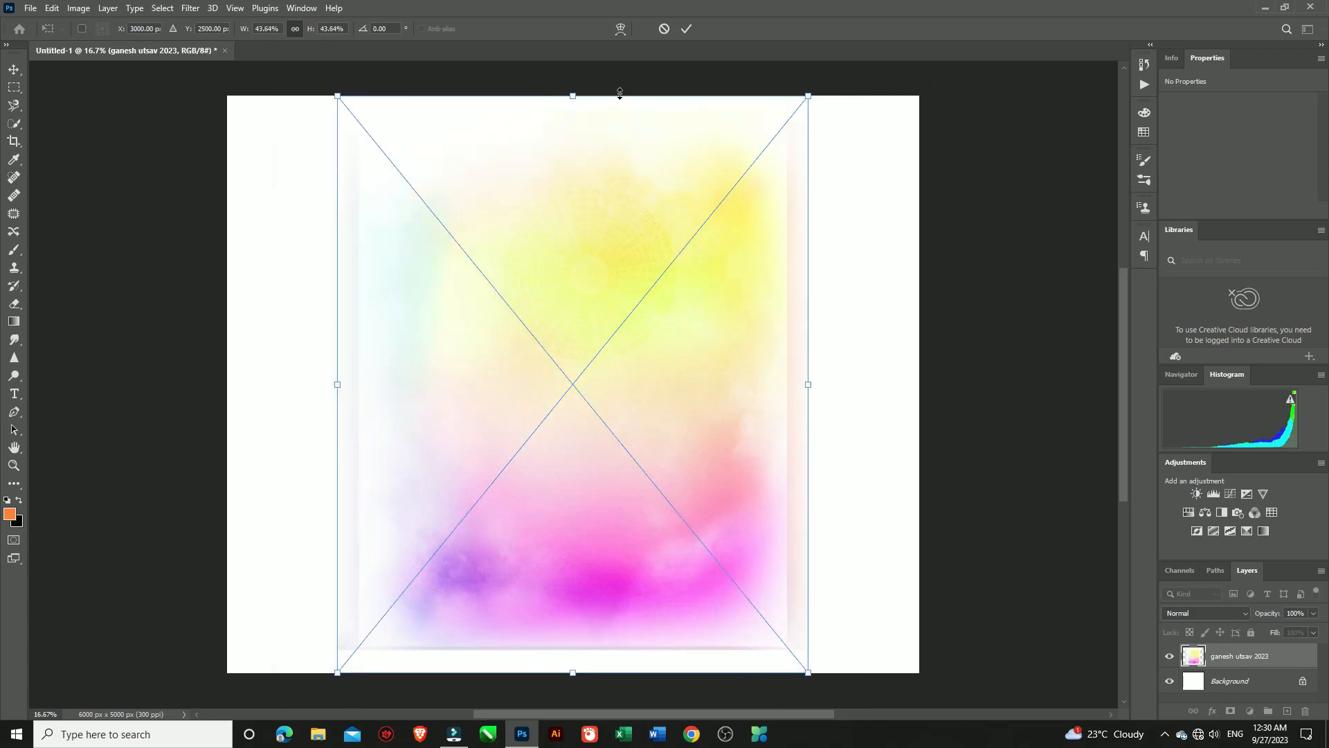
- Accept the placed colour background at its original size and rotate it to -90°
left_click(689, 29)
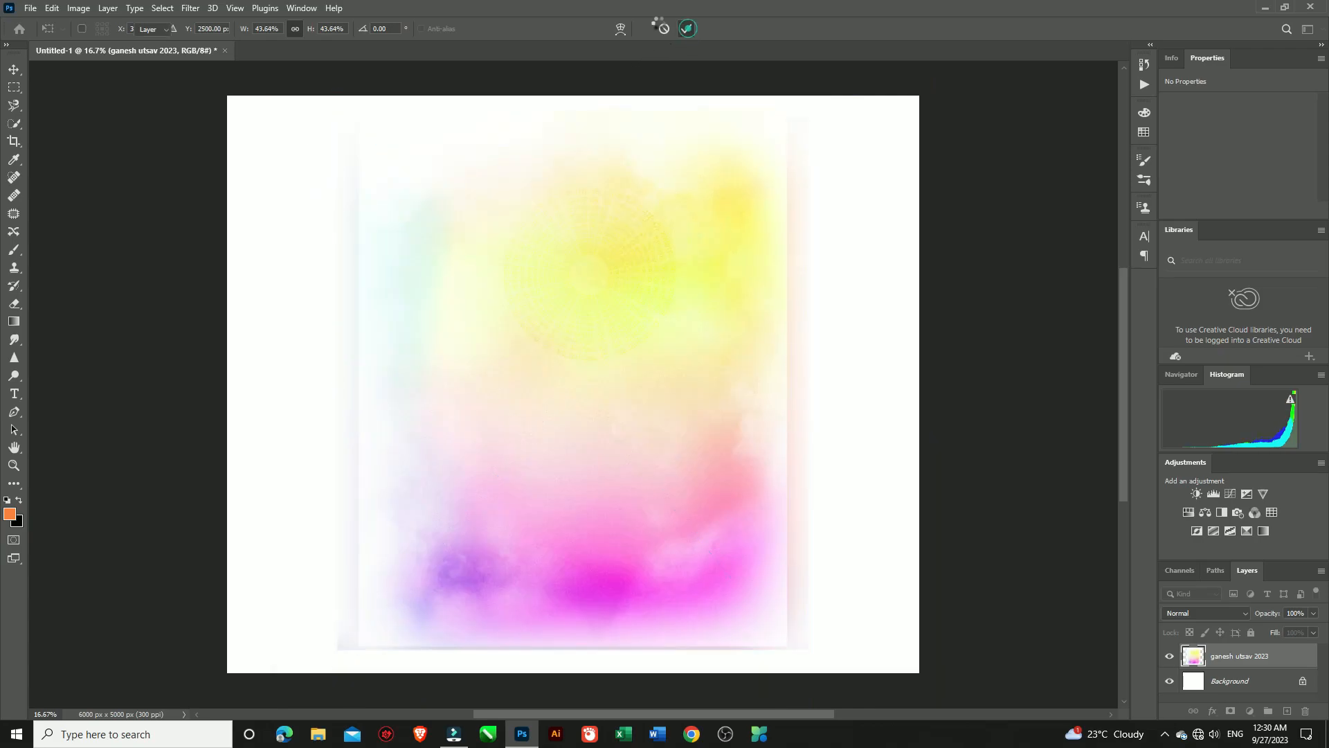
left_click(574, 363)
key("ctrl+t")
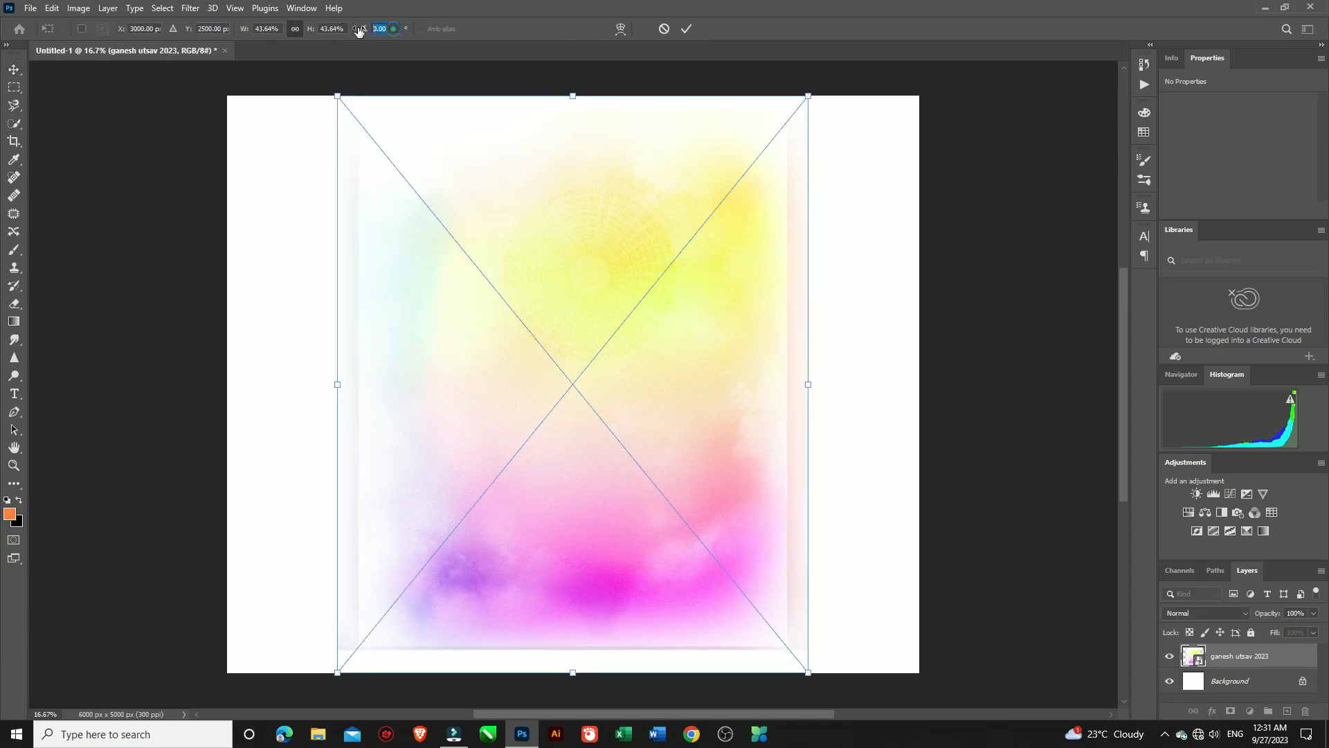
type("90")
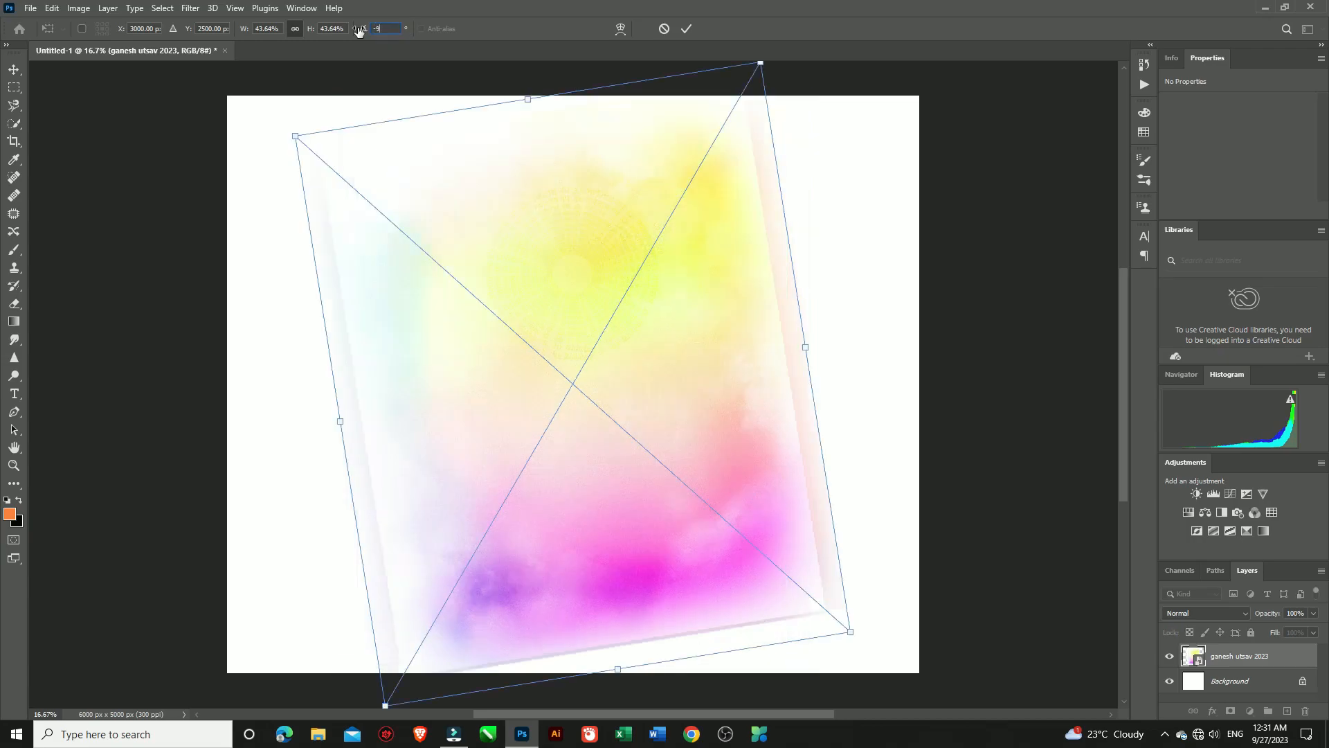
left_click(686, 29)
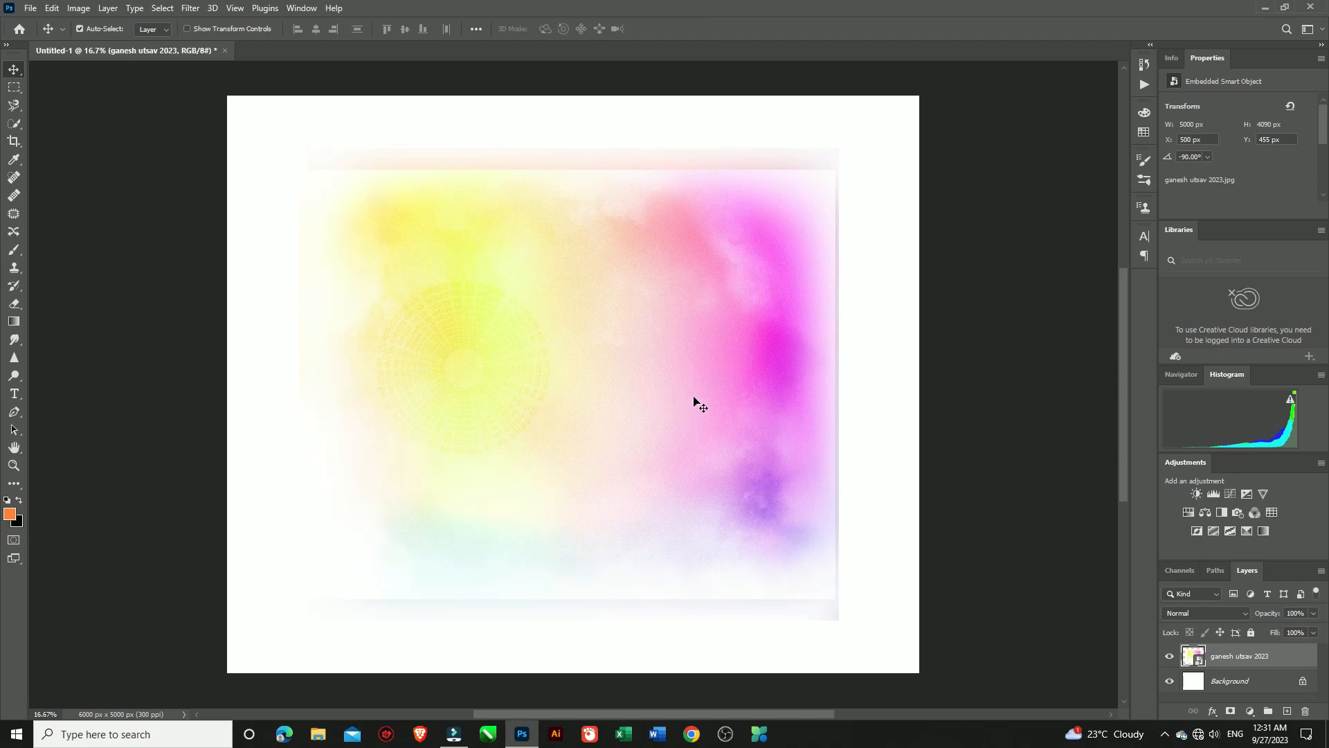
- Scale the rotated background to about 52% to span the canvas width and move it flush with the canvas's upper edge
key("ctrl+t")
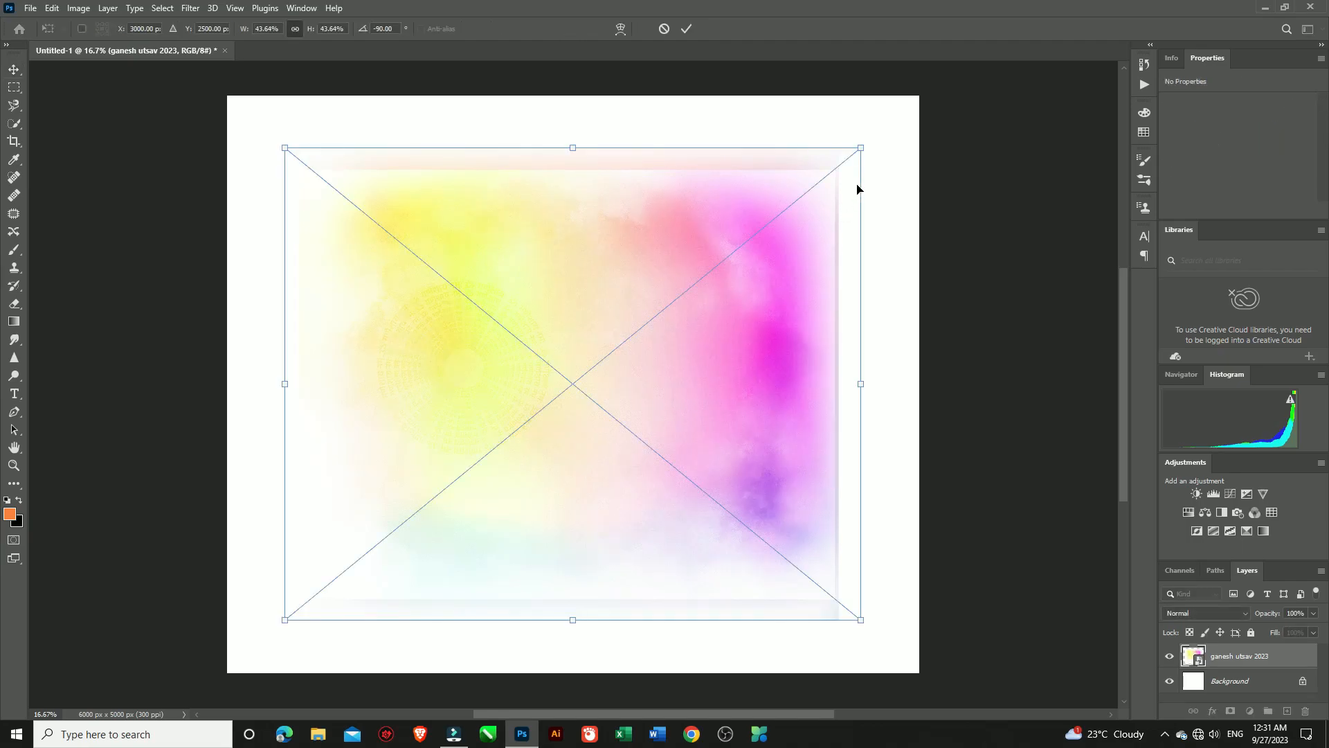
left_click_drag(862, 150, 916, 101)
left_click_drag(286, 618, 245, 691)
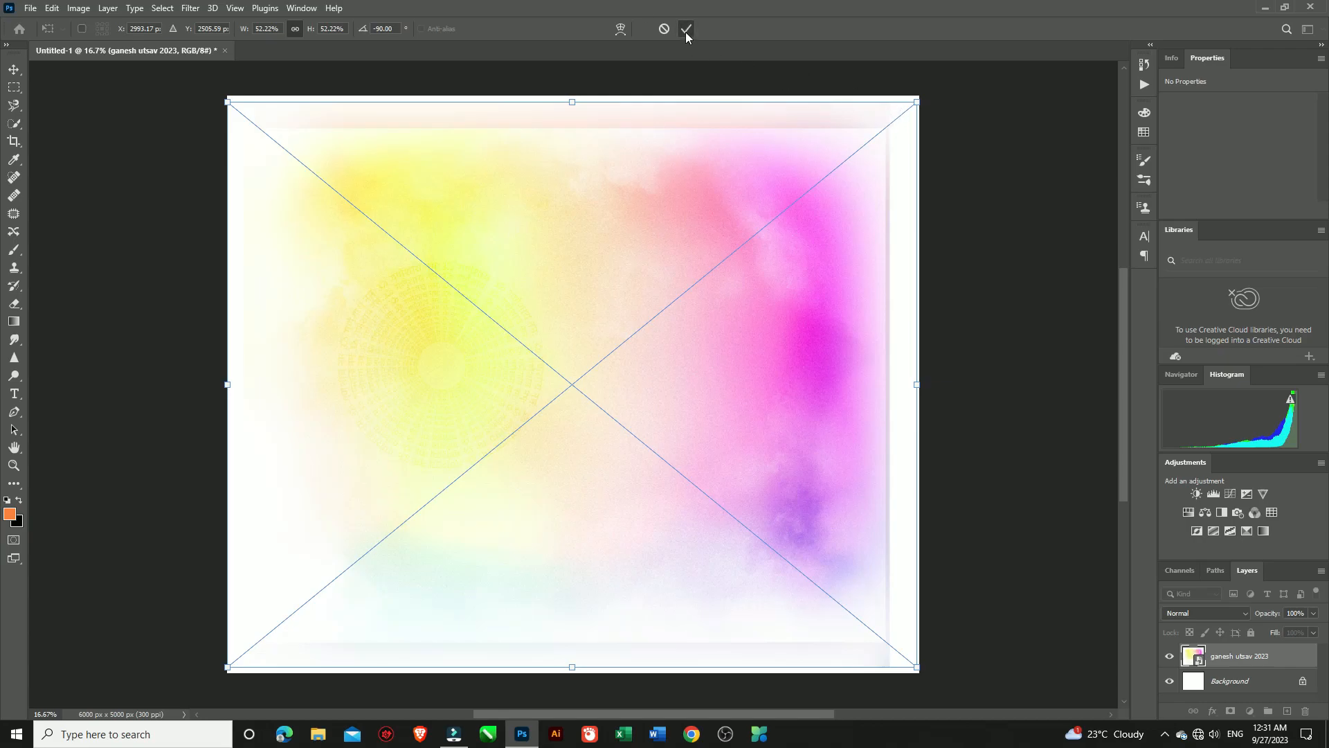
left_click(685, 30)
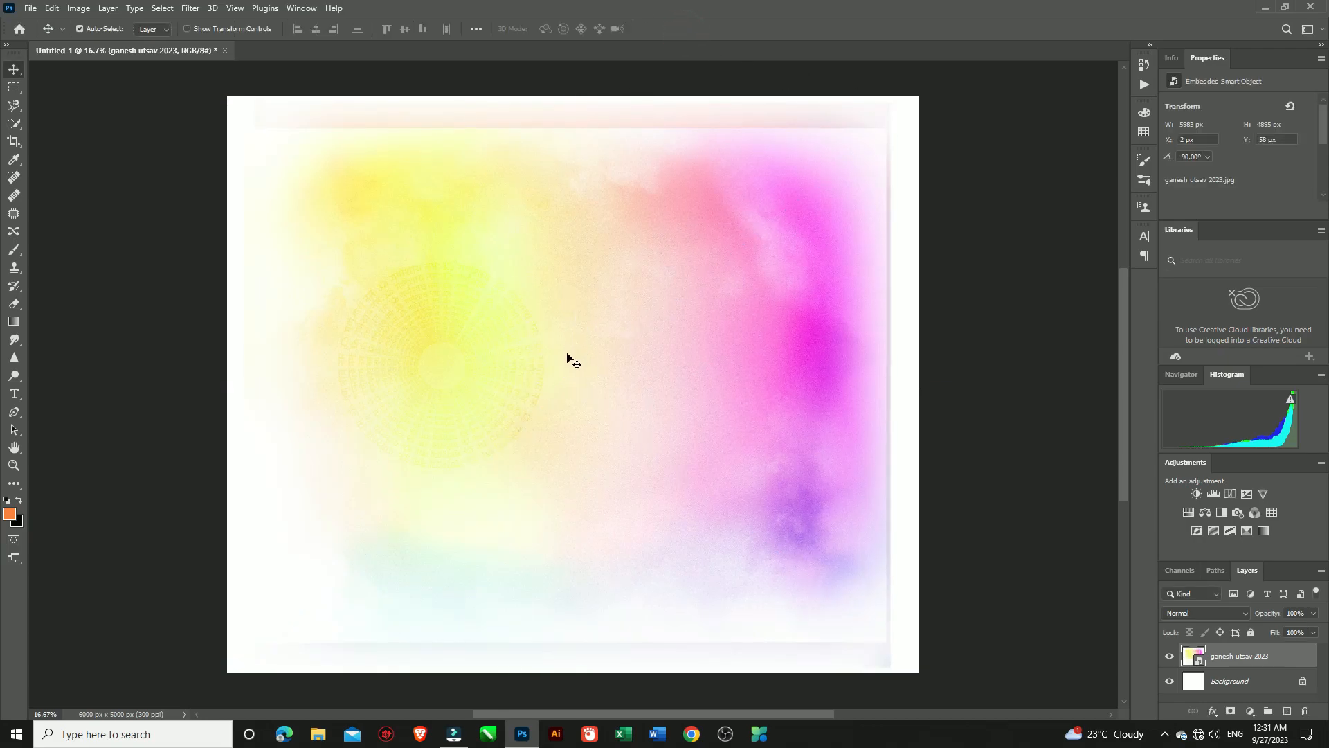
left_click_drag(566, 356, 578, 349)
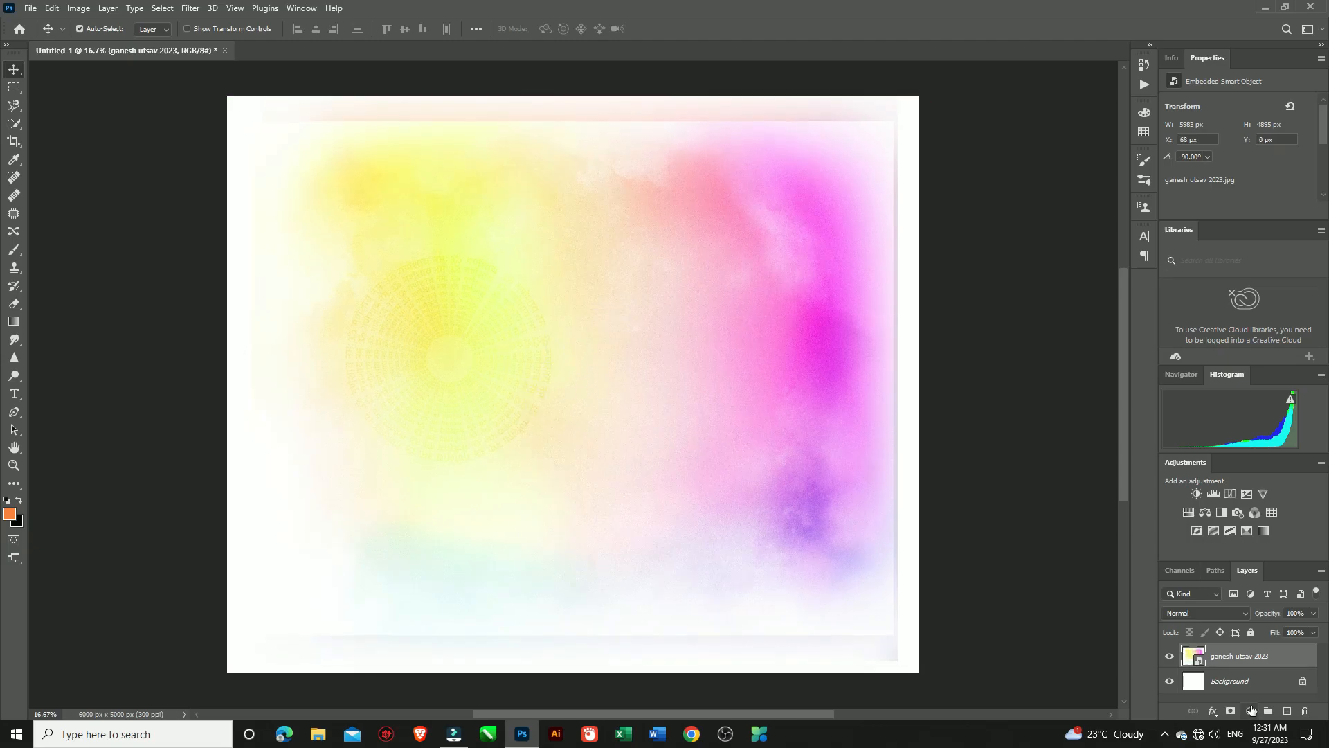
- Add a new layer and place the "PAPA PNG (24)" Ganesha image from Pictures as an embedded object
left_click(1287, 710)
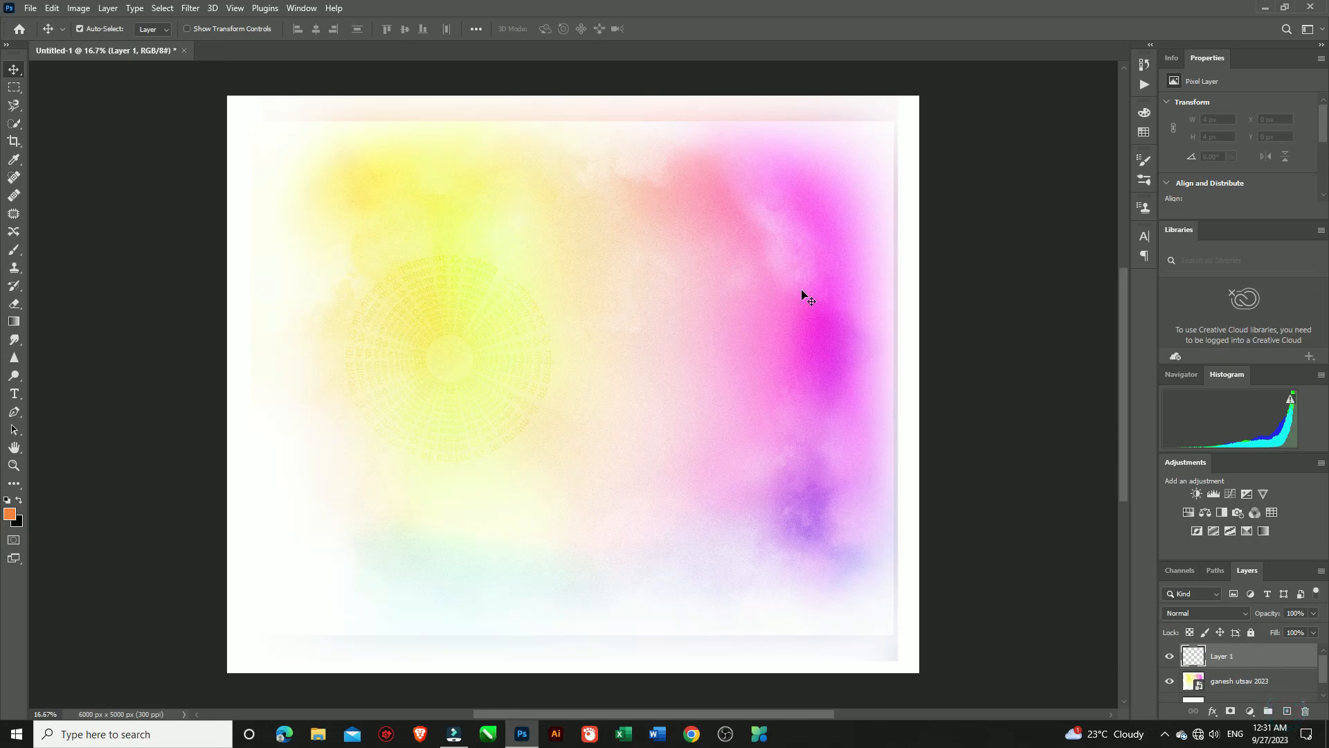
left_click(30, 9)
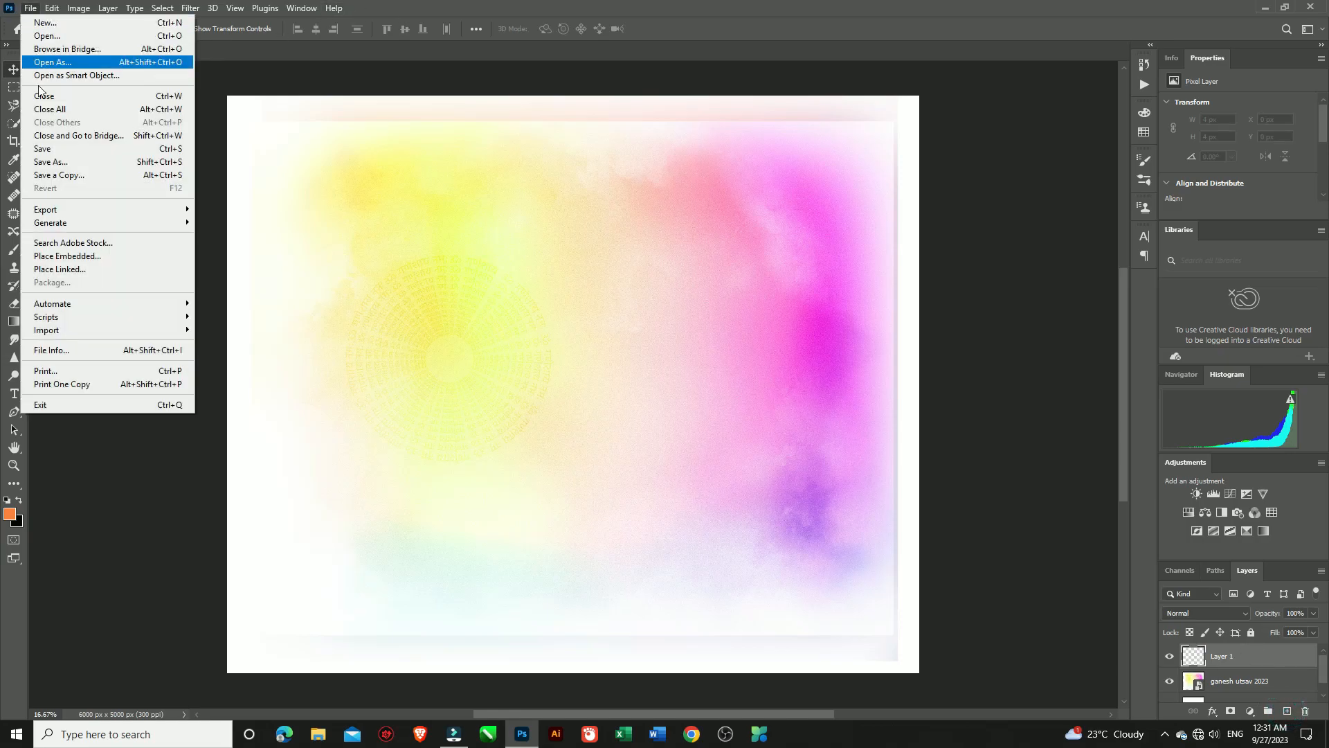
left_click(58, 257)
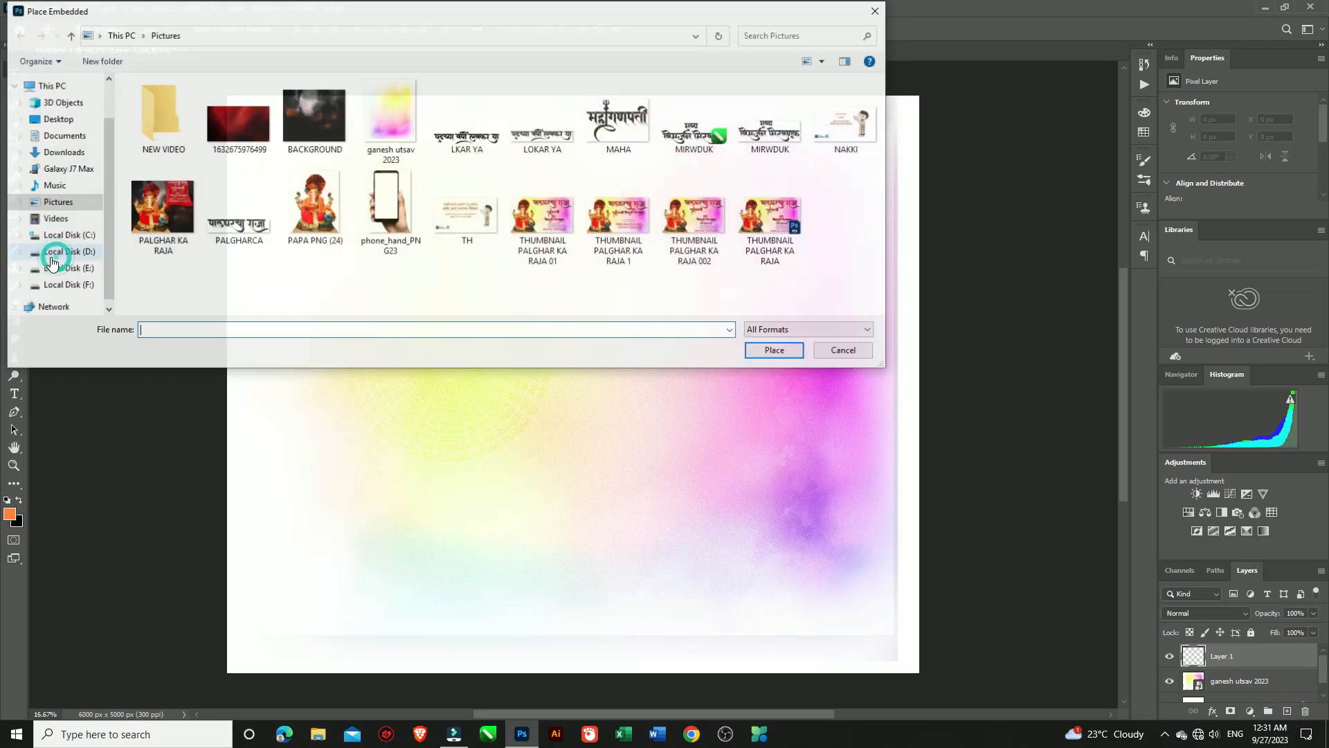
left_click(310, 199)
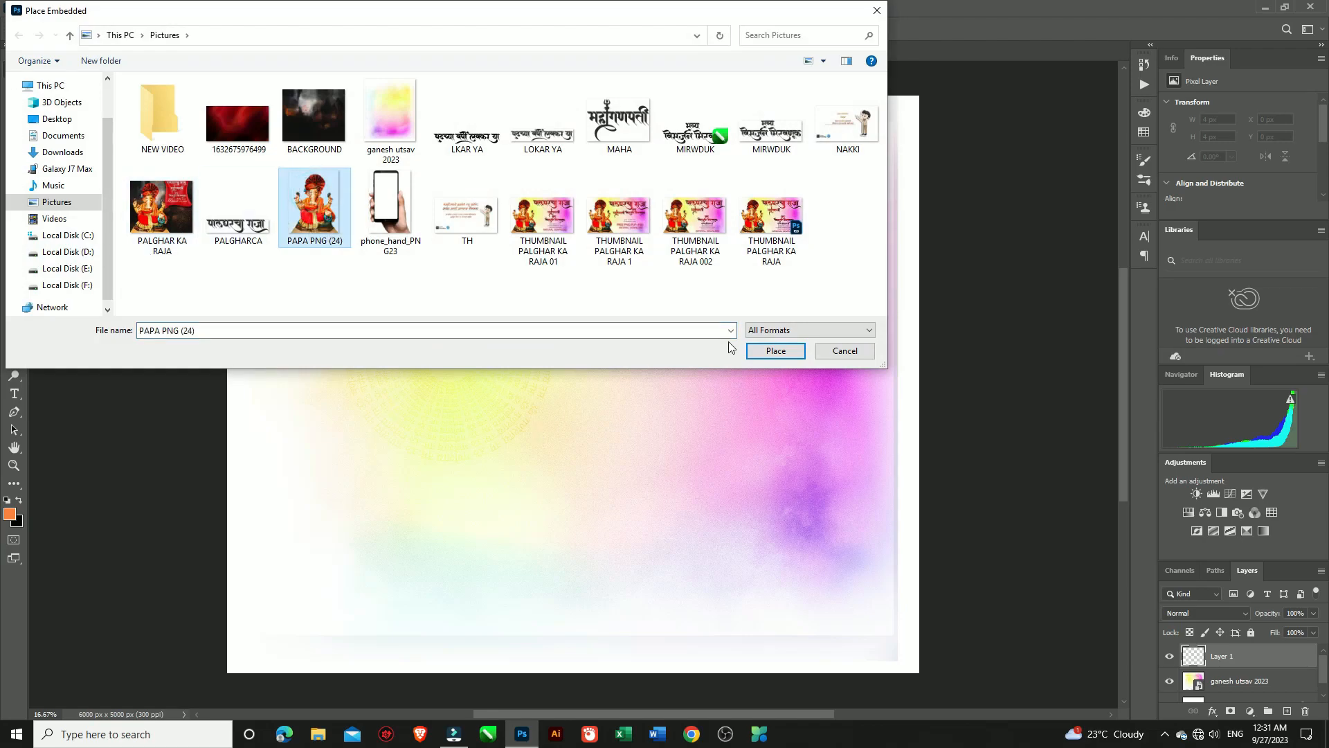
left_click(759, 352)
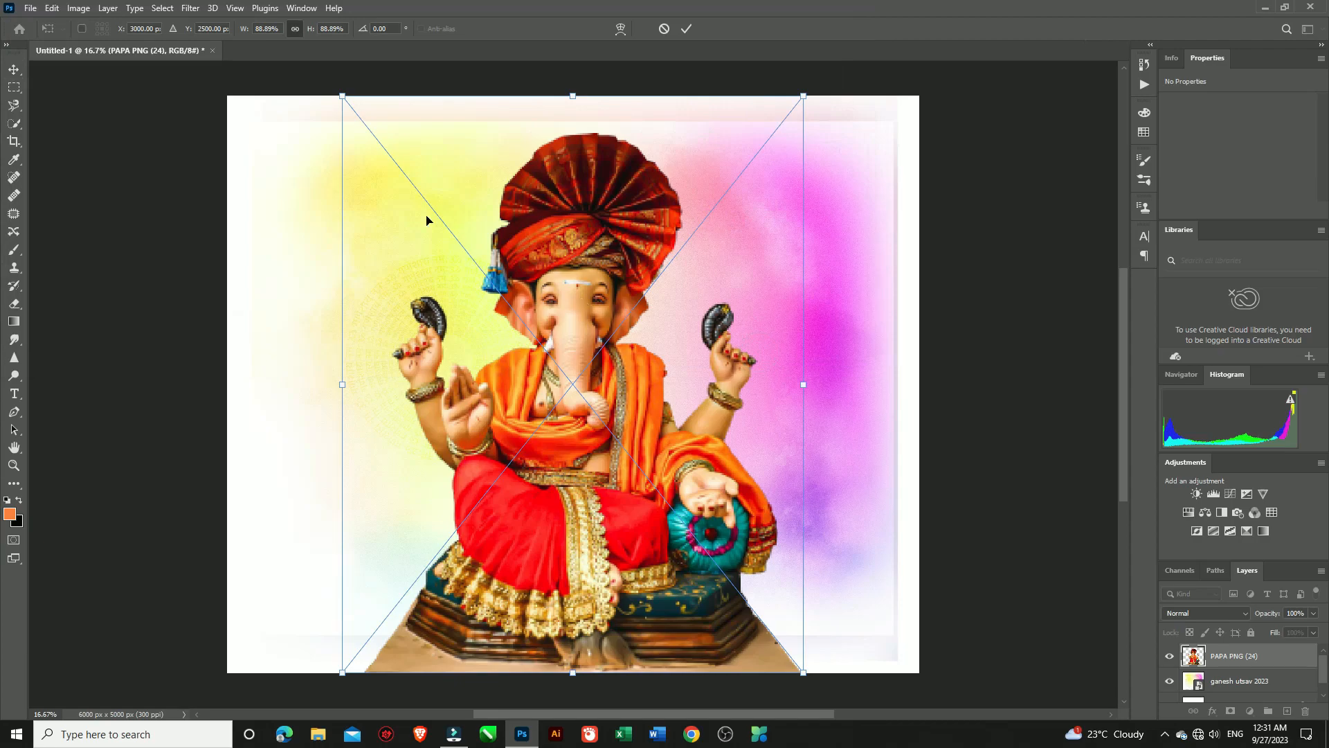
- Scale the Ganesha image to about 82% and position it on the canvas's left half, resting on the lower edge
left_click_drag(342, 93, 451, 284)
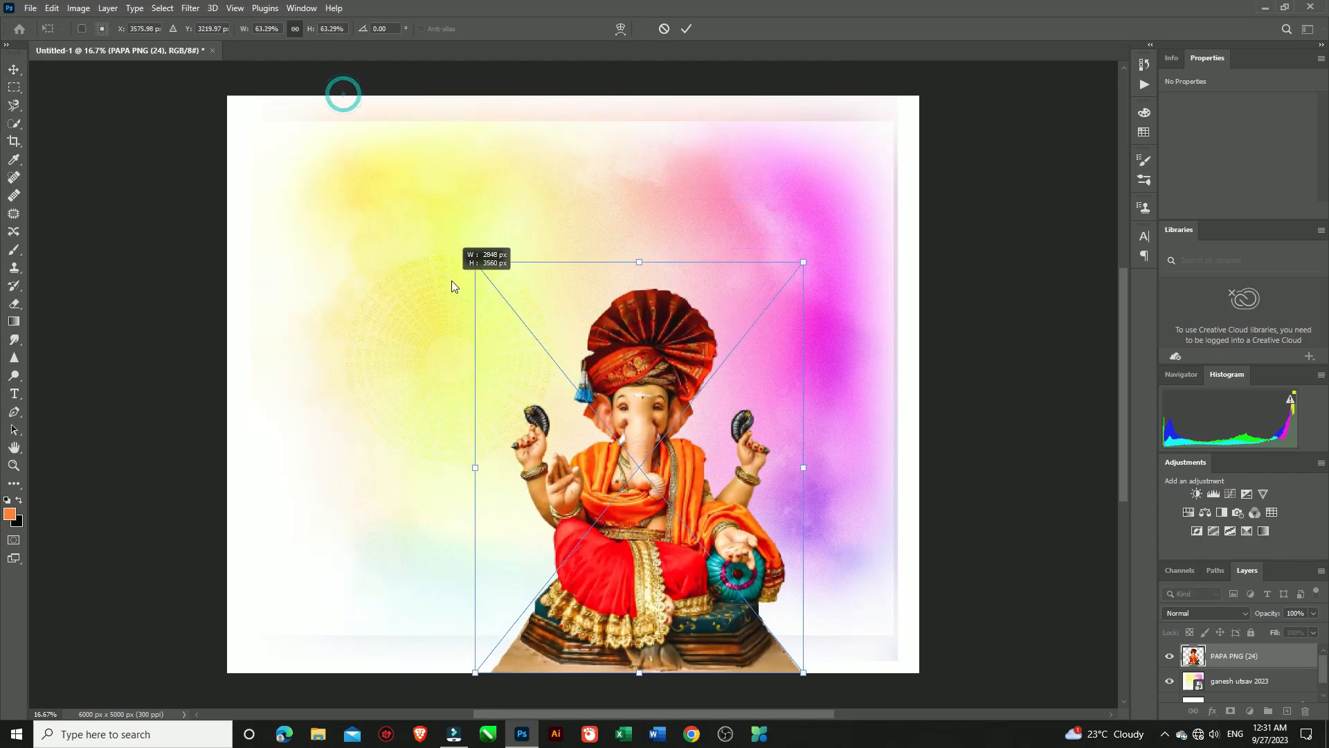
left_click_drag(655, 500, 388, 493)
left_click_drag(540, 261, 607, 112)
mouse_move(434, 492)
left_mouse_down()
mouse_move(434, 472)
mouse_move(429, 493)
left_mouse_up()
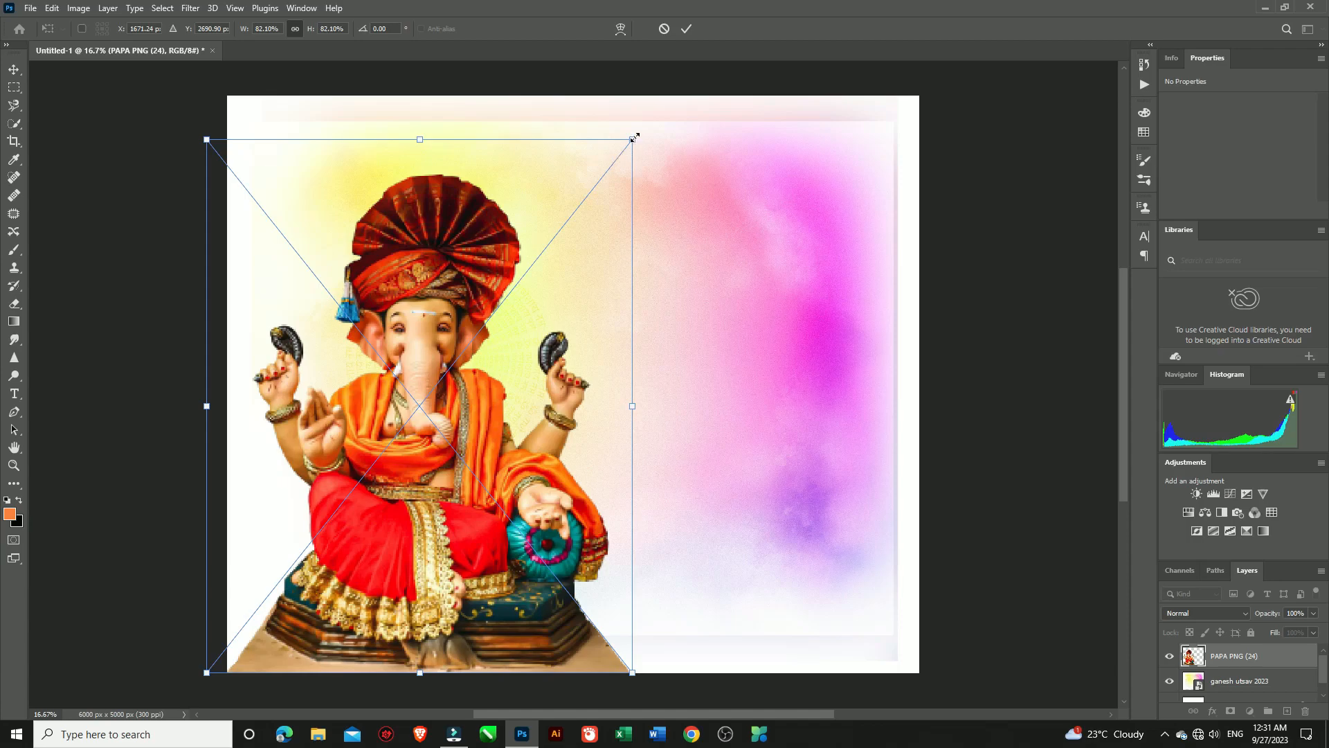
left_click(687, 28)
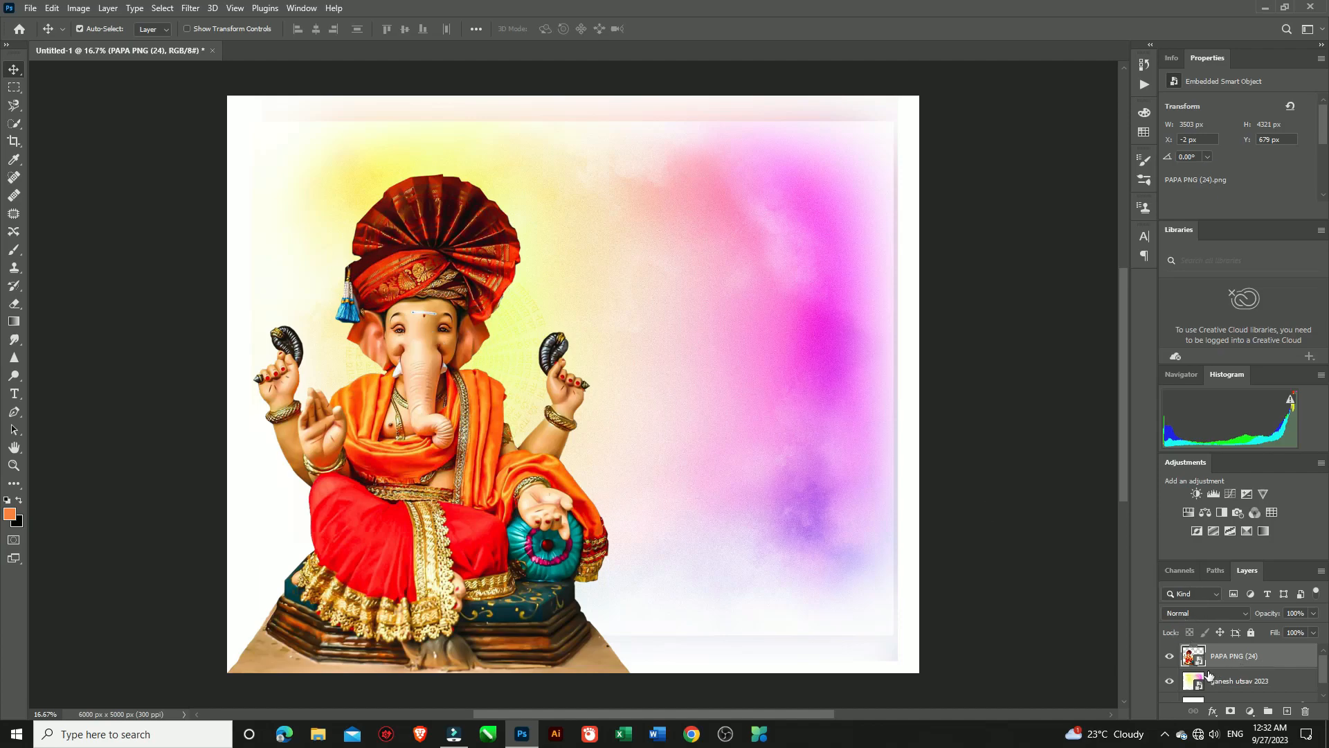
- Add a new layer and place the "PALGHARCA" calligraphy image from Pictures as an embedded object
left_click(1287, 711)
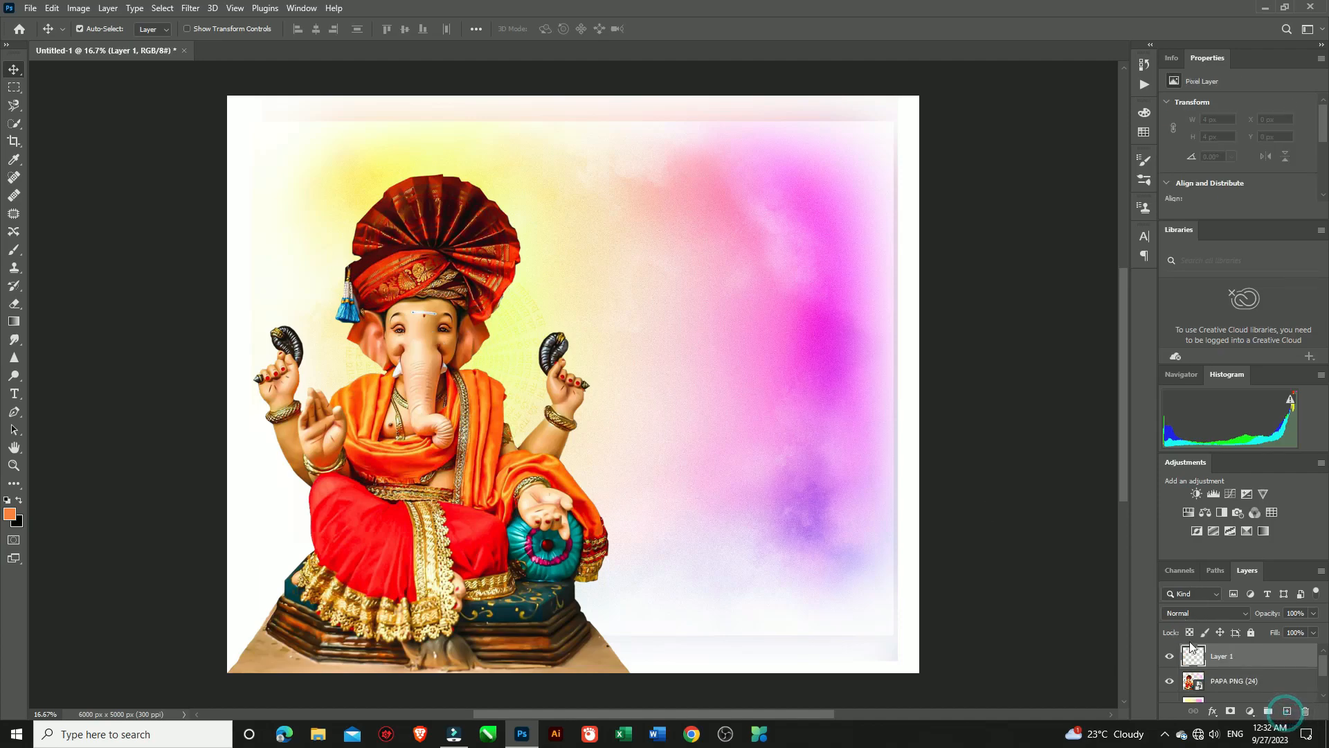
left_click(31, 9)
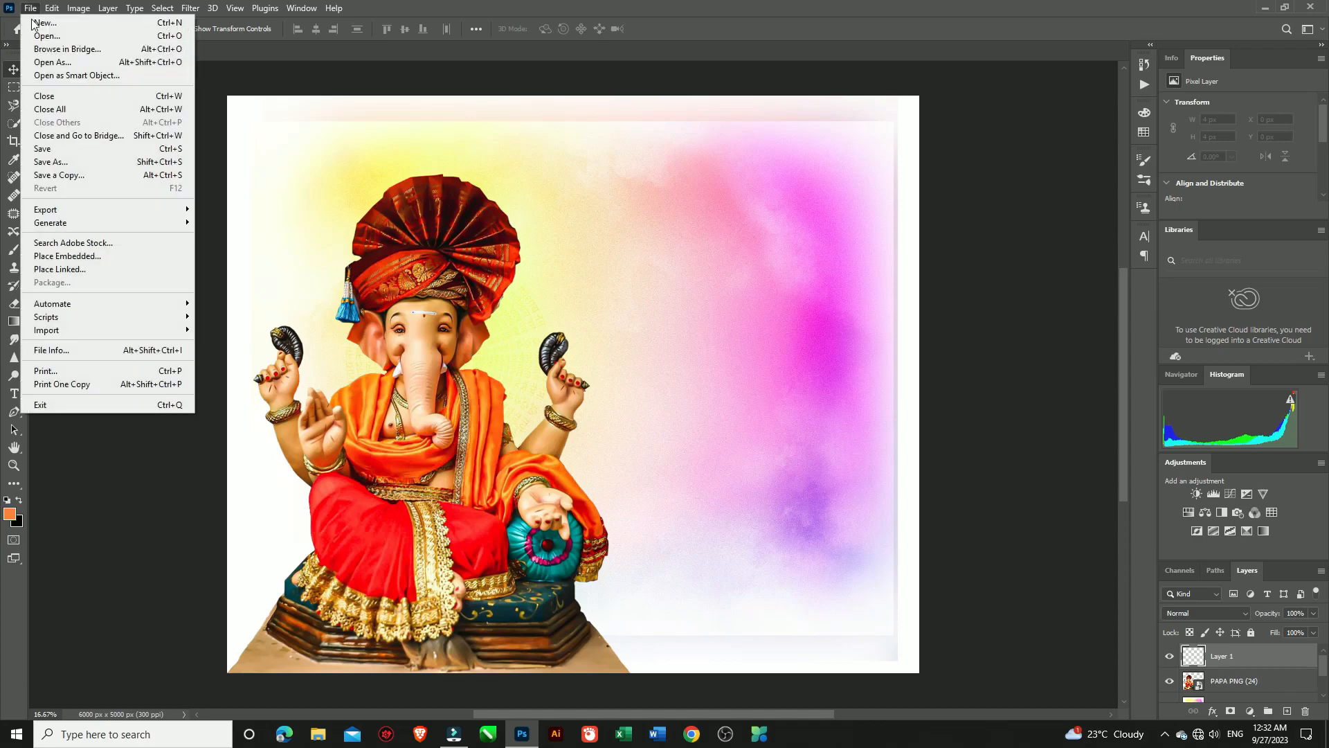
left_click(52, 256)
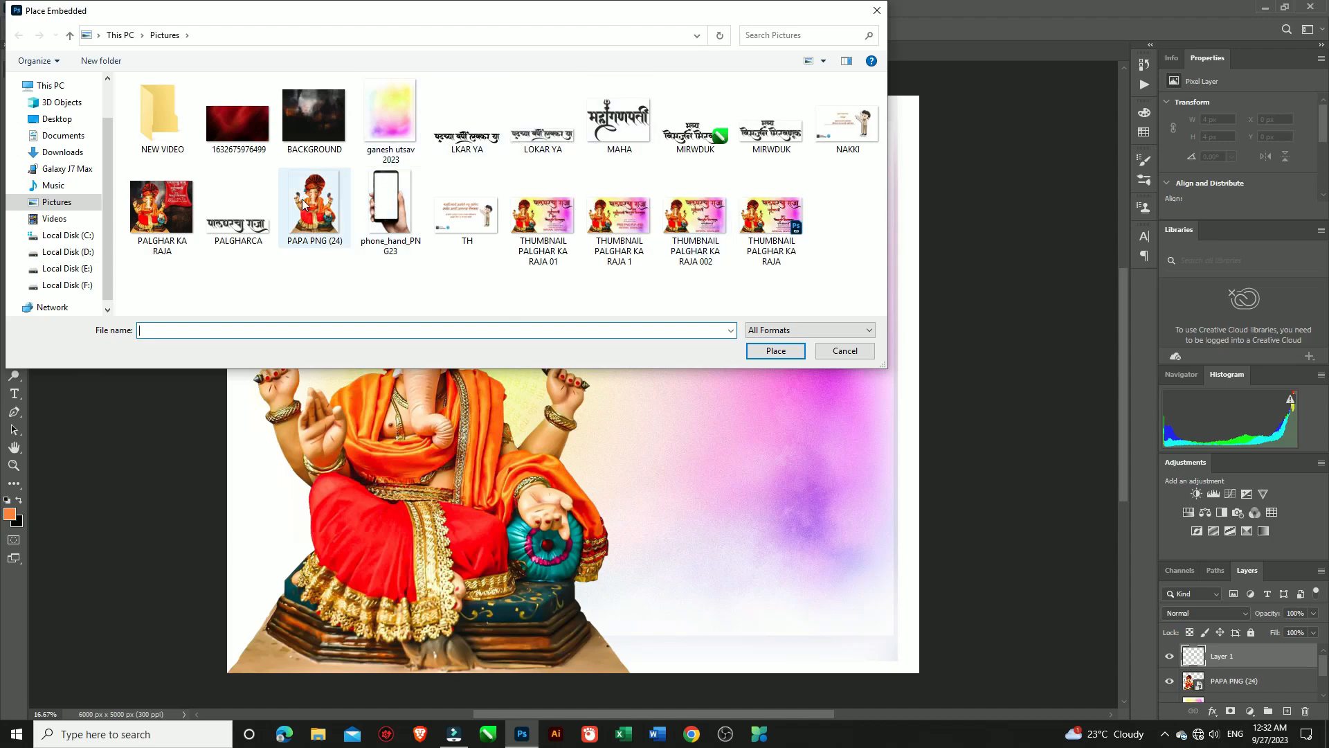
left_click(234, 227)
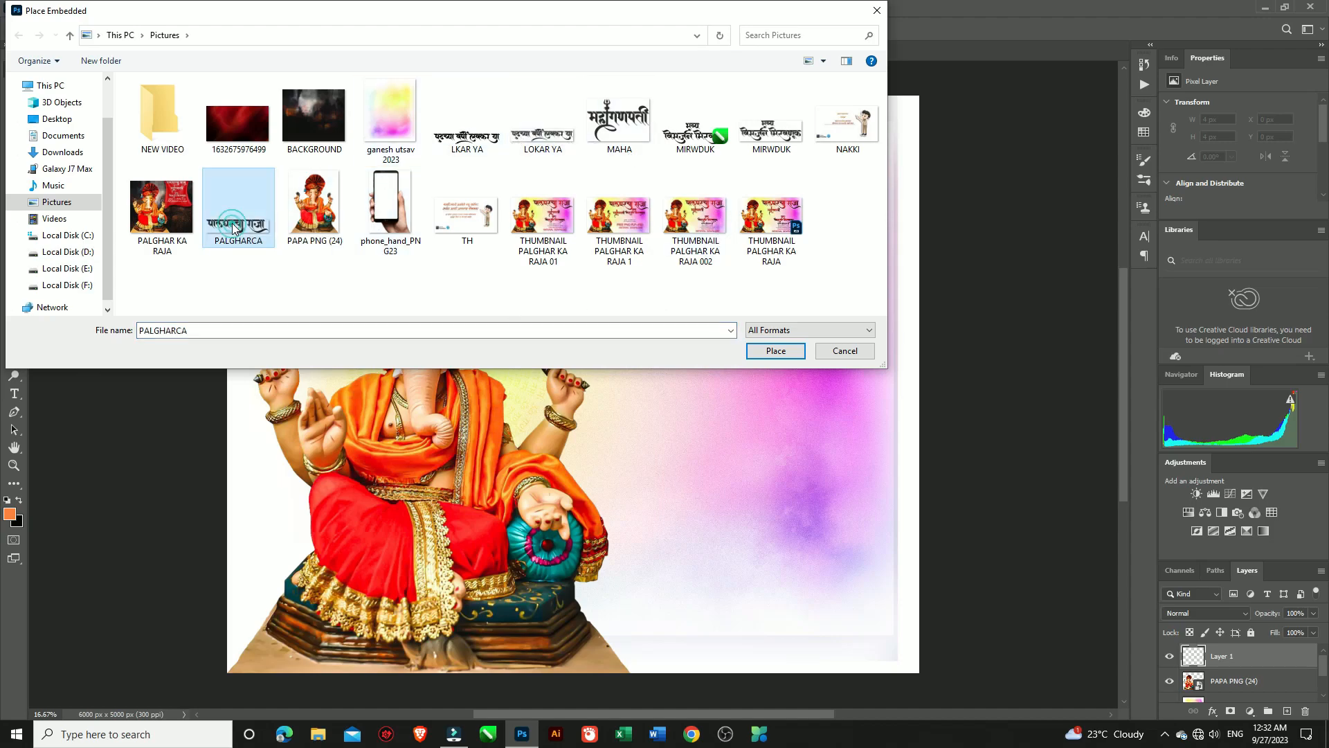
left_click(776, 351)
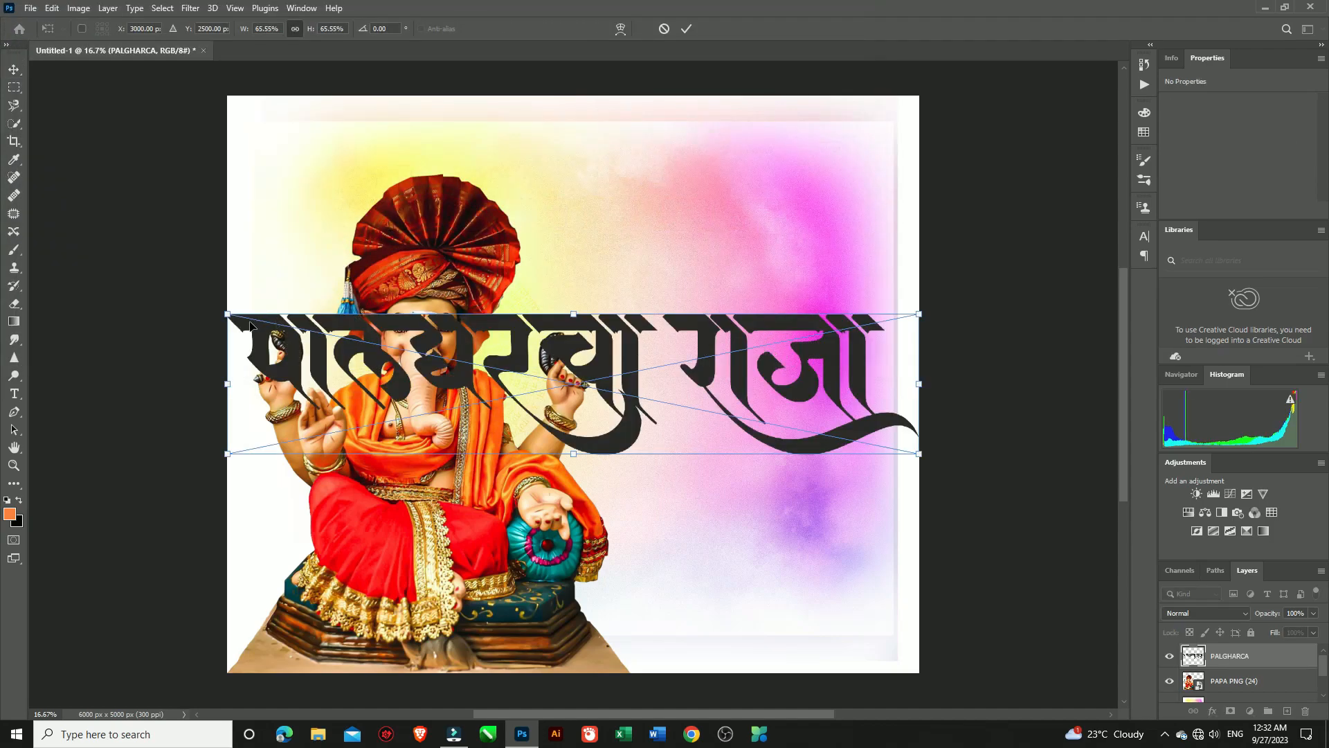
- Scale the "PALGHARCA" calligraphy to about 36% and position it in the canvas's upper-right area, beside the Ganesha's headdress
left_click_drag(229, 315, 545, 356)
left_click_drag(744, 412, 732, 148)
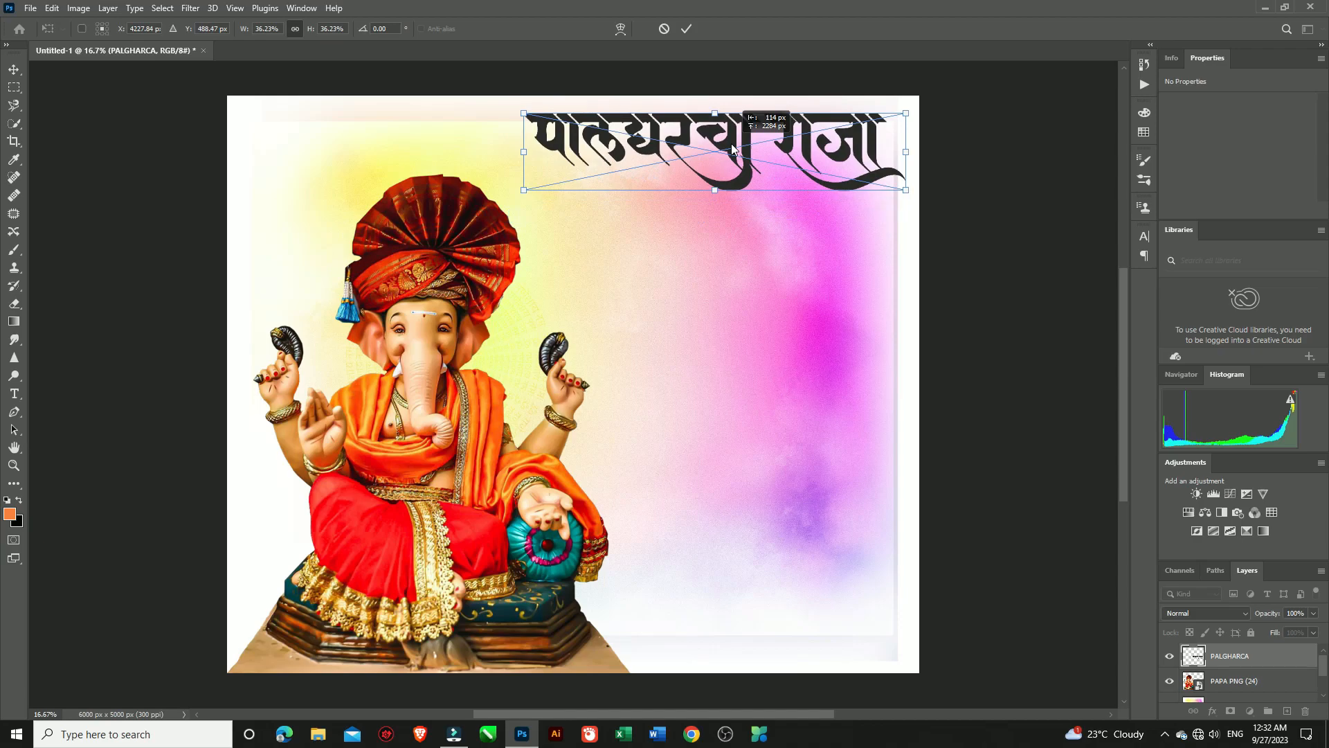
left_click_drag(732, 147, 734, 148)
left_click(680, 30)
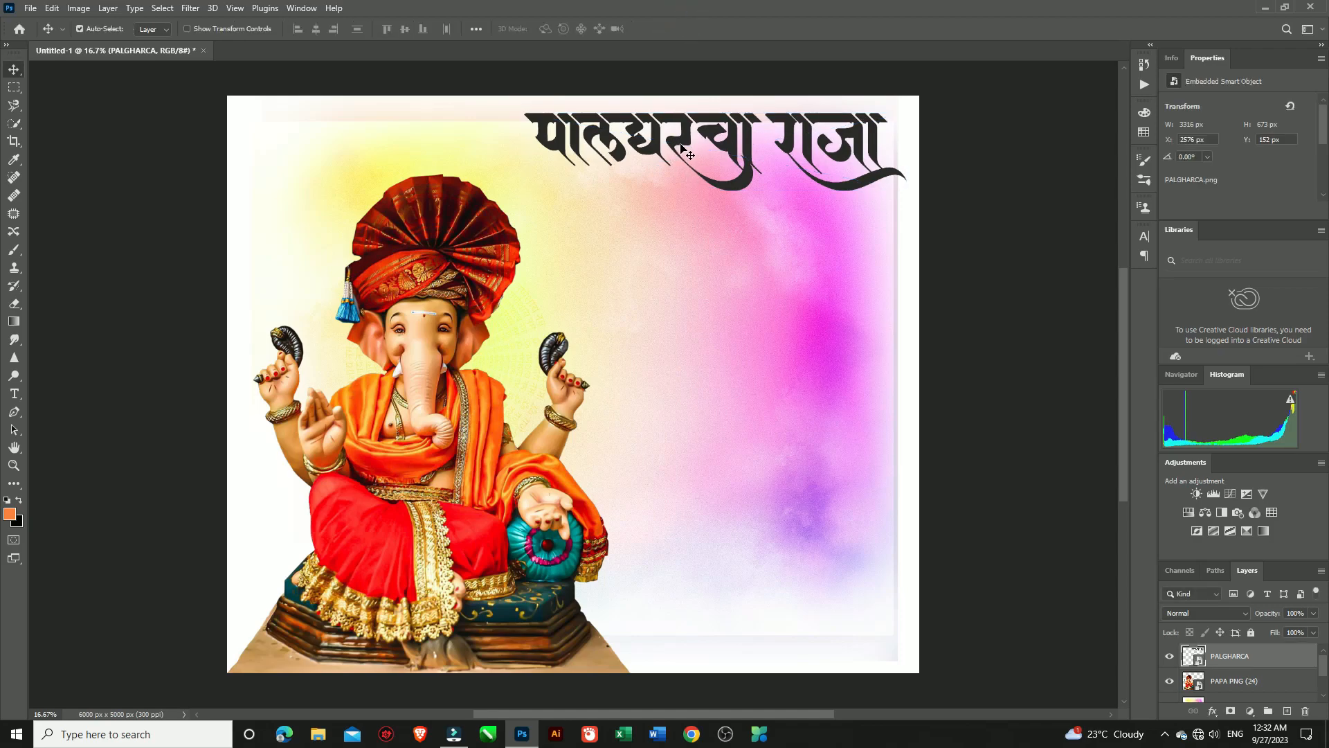
left_click(31, 8)
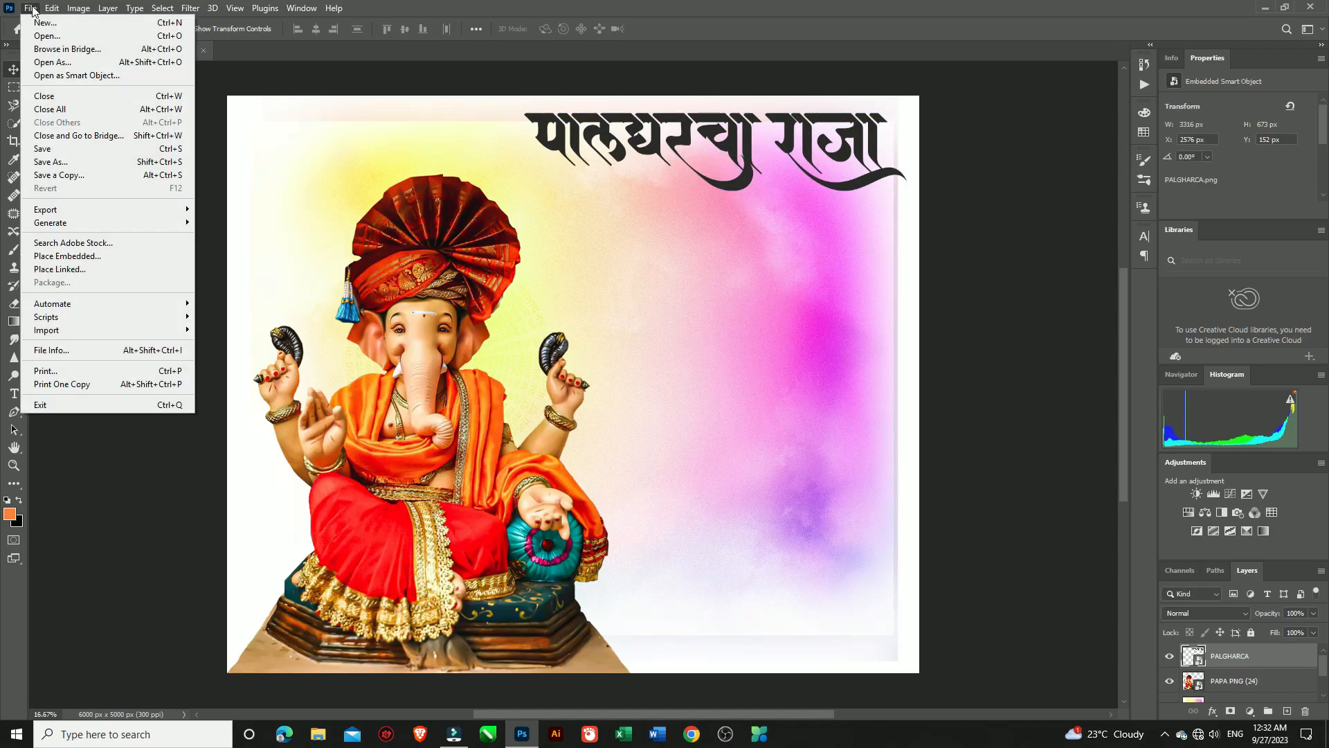
left_click(50, 255)
left_click(235, 126)
left_click(767, 352)
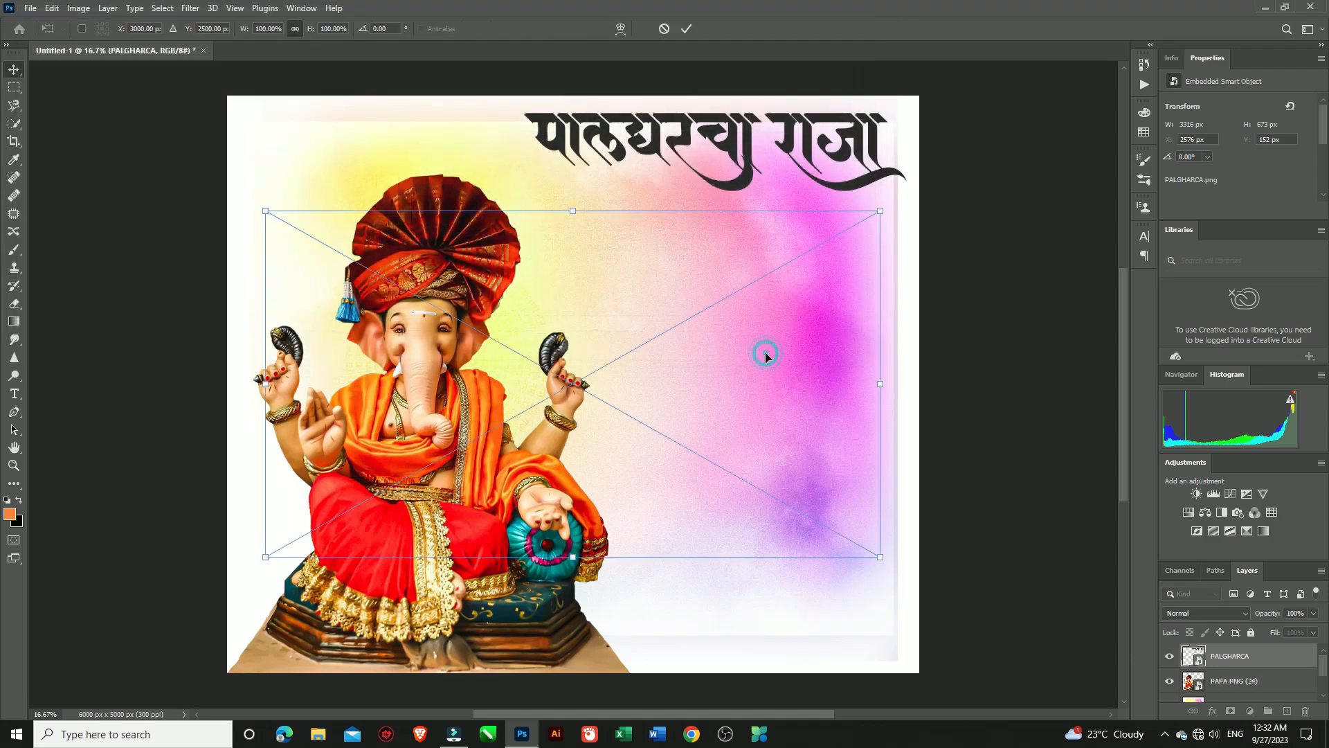
- Scale the red texture to about 67% and position it at the canvas's upper edge so it covers the whole "PALGHARCA" calligraphy
left_click_drag(265, 209, 454, 318)
left_click_drag(647, 465, 717, 269)
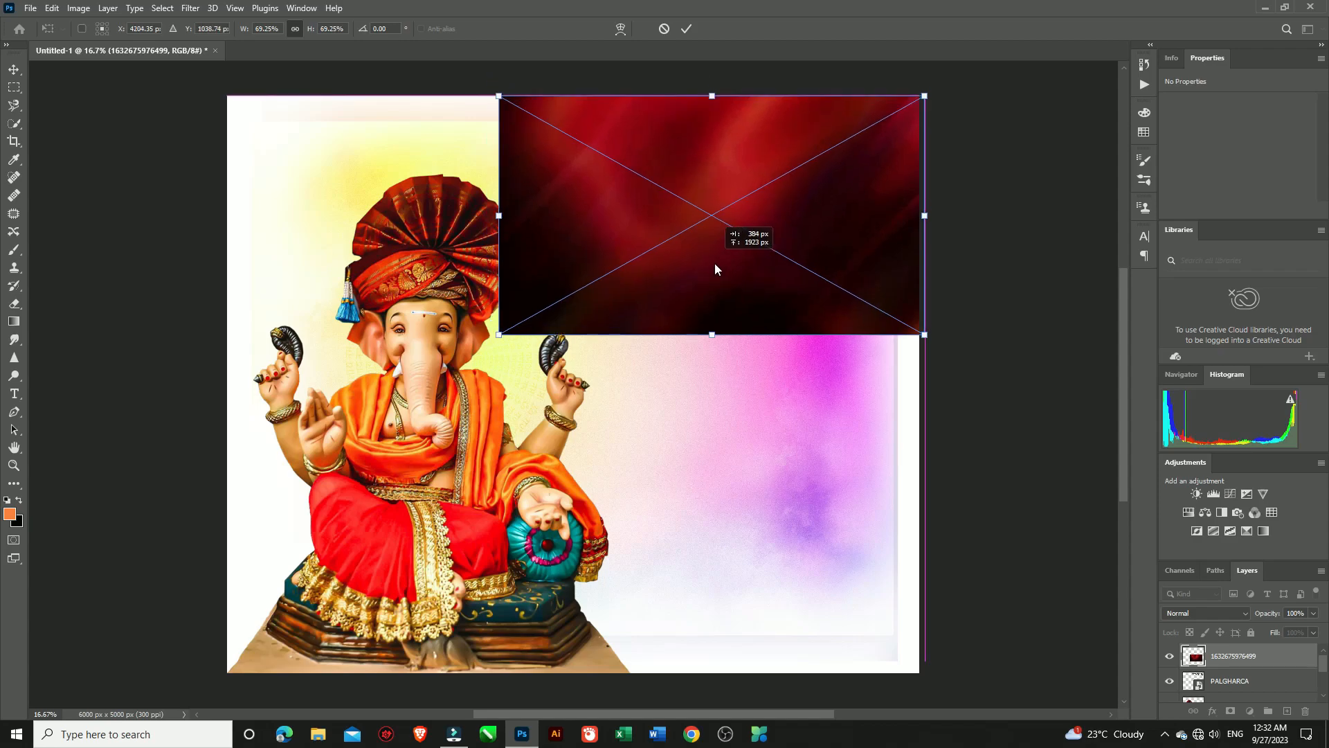
mouse_move(499, 334)
left_mouse_down()
mouse_move(548, 295)
mouse_move(514, 325)
left_mouse_up()
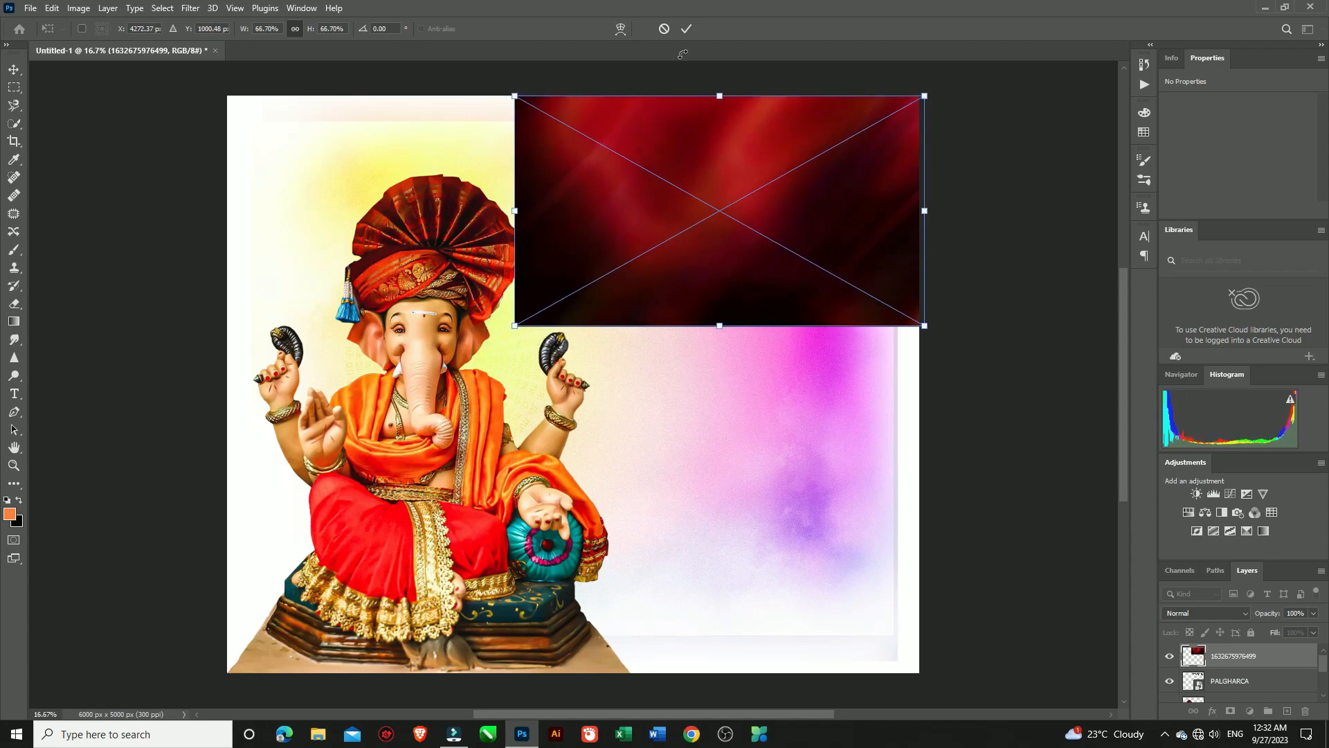
left_click(687, 28)
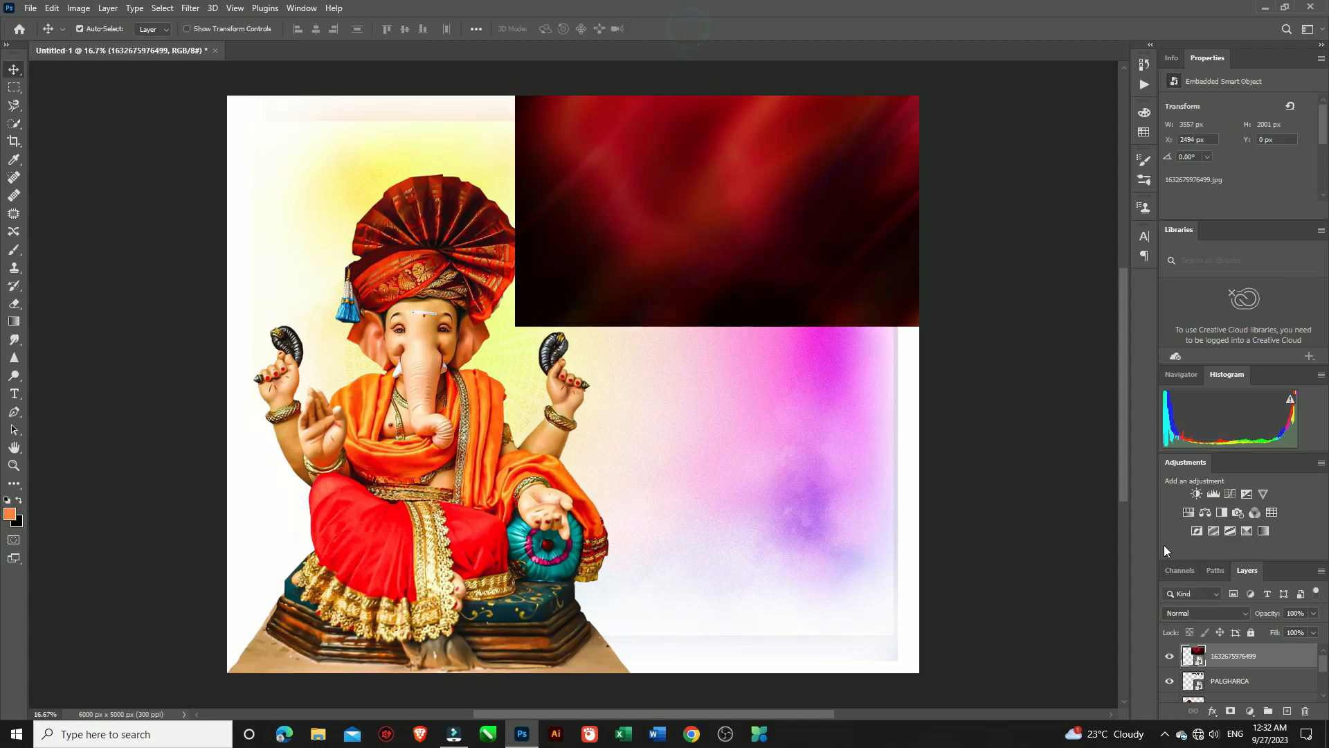
- Clip the red texture to the "PALGHARCA" calligraphy with a clipping mask and merge the two layers
right_click(1245, 669)
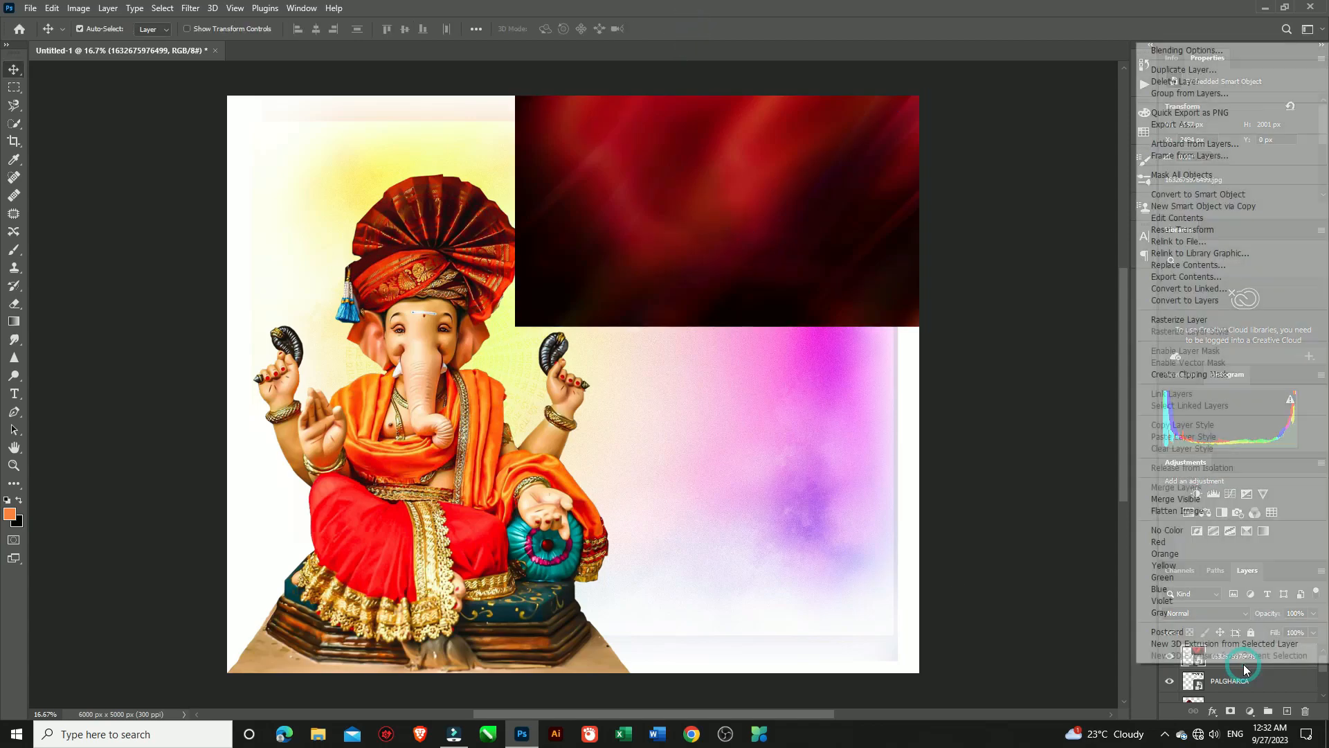
left_click(1185, 375)
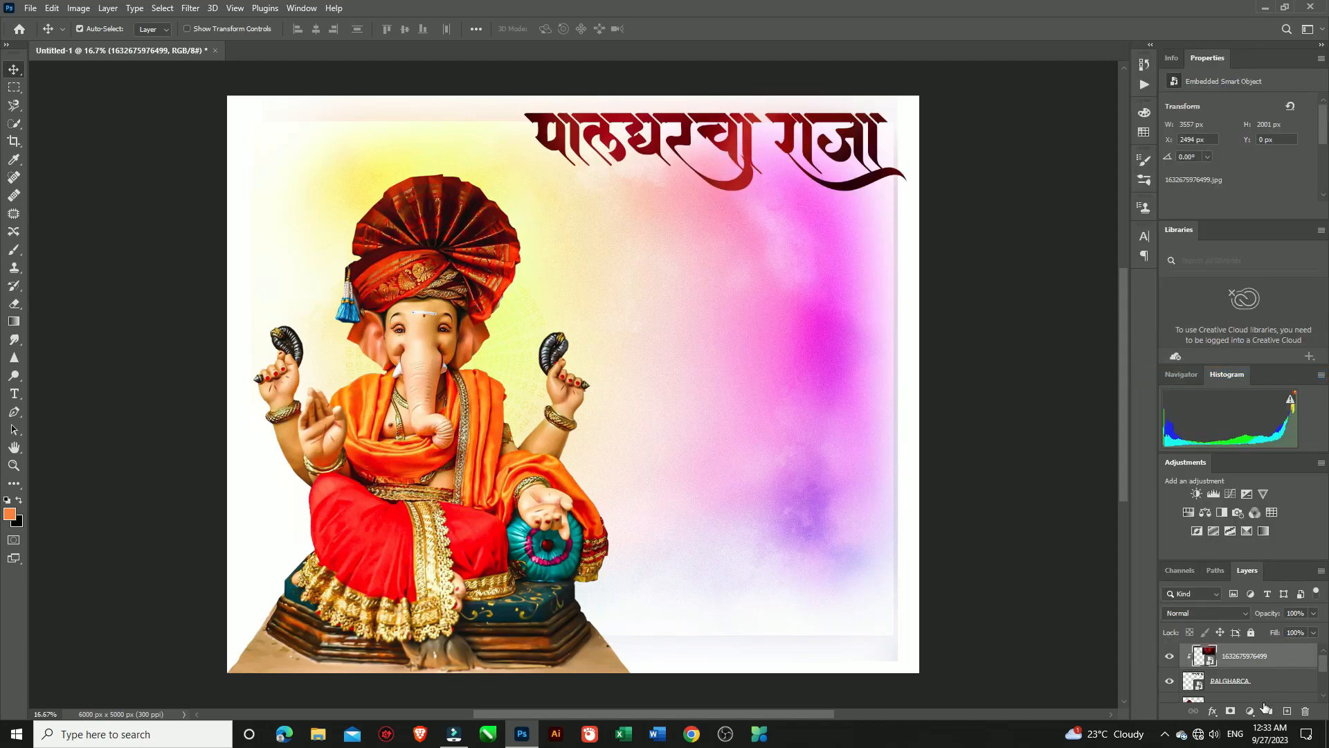
left_click(1260, 684, "ctrl")
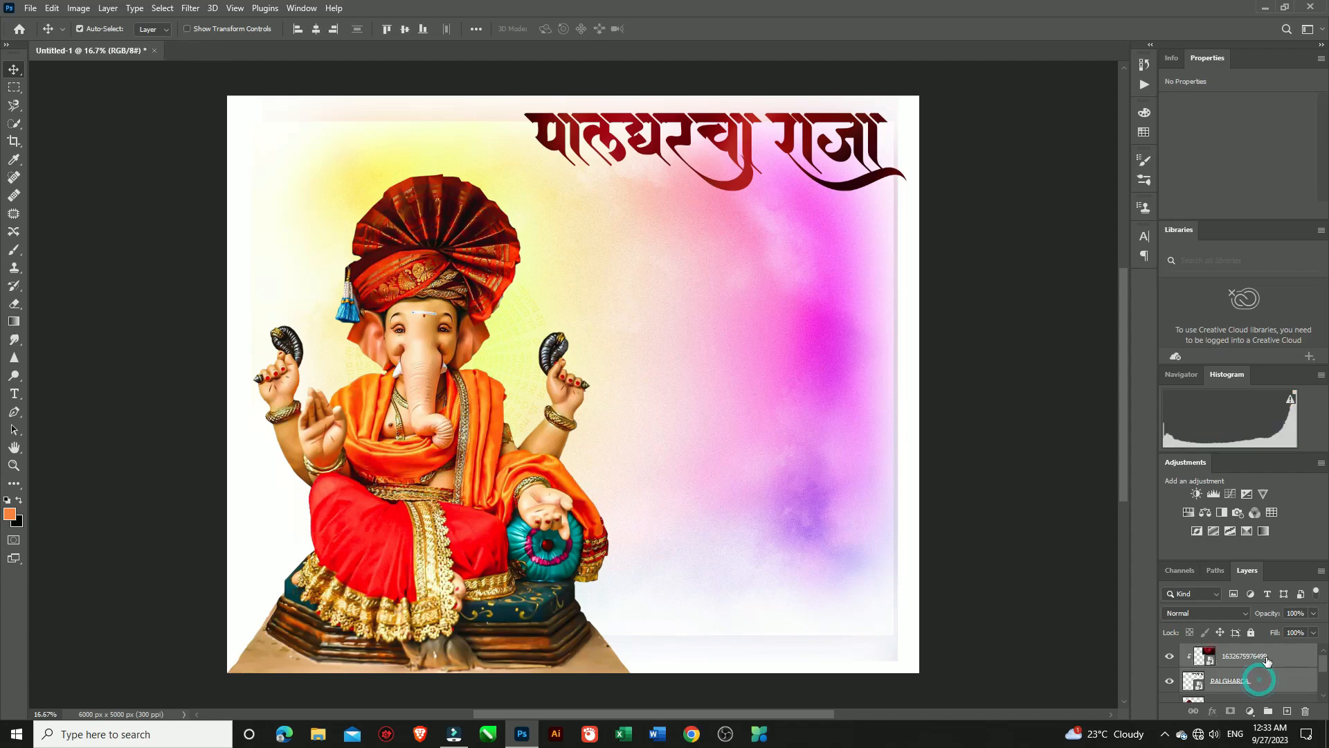
right_click(1266, 658)
left_click(1186, 482)
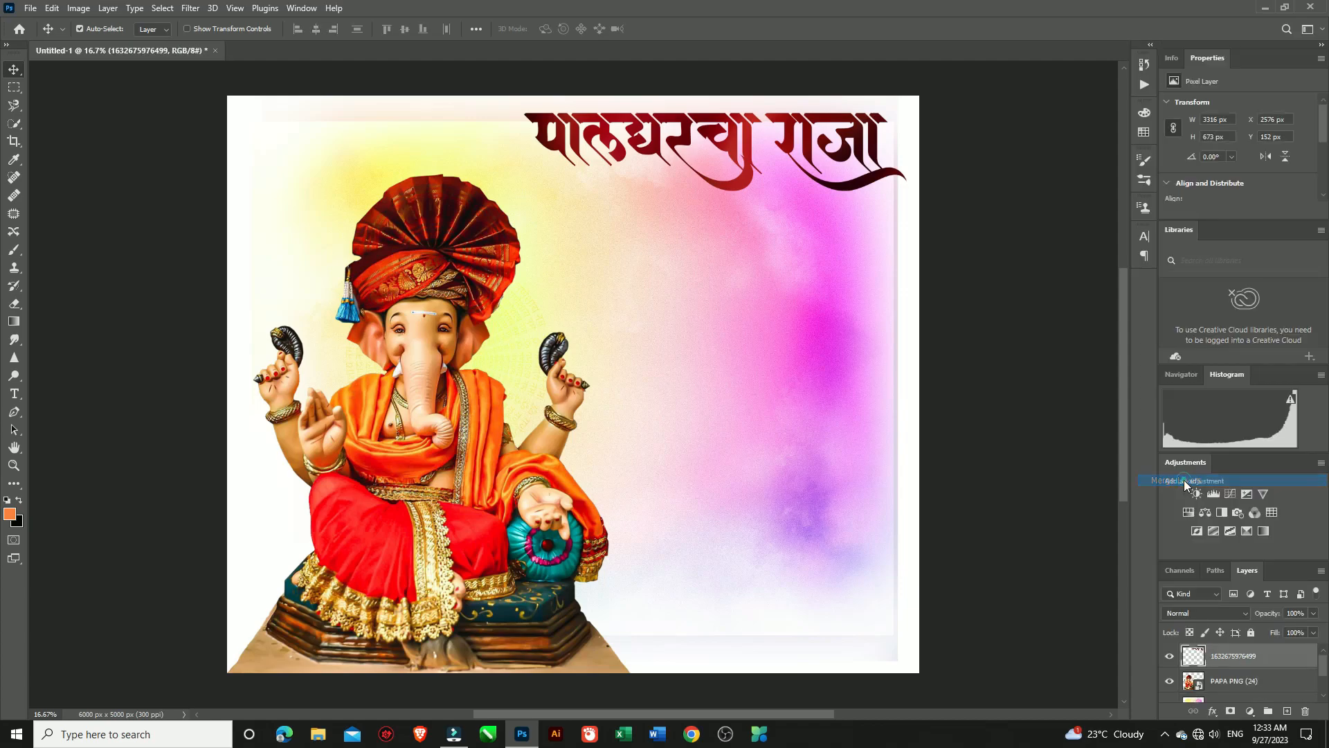
- Brighten the merged heading calligraphy with the Camera Raw Filter, adjusting its basic tone and texture settings and raising the vibrance
left_click(188, 9)
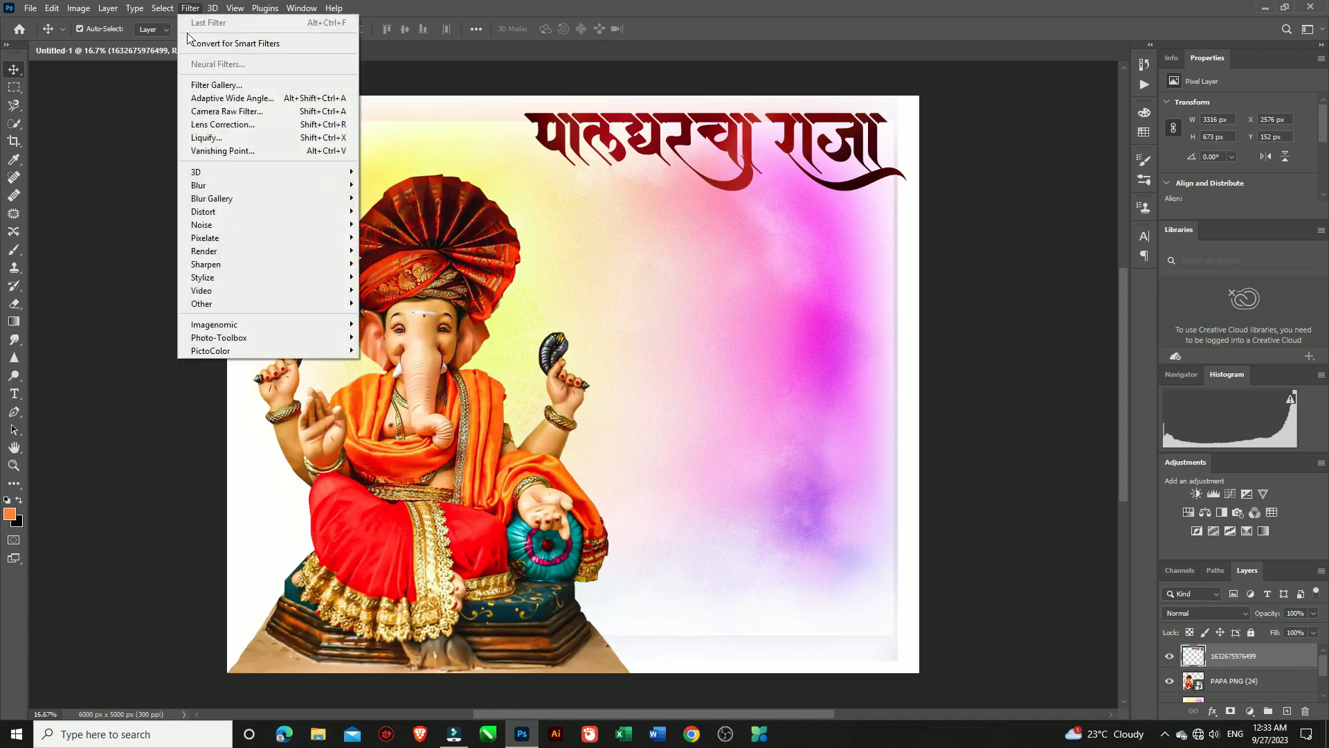
left_click(204, 112)
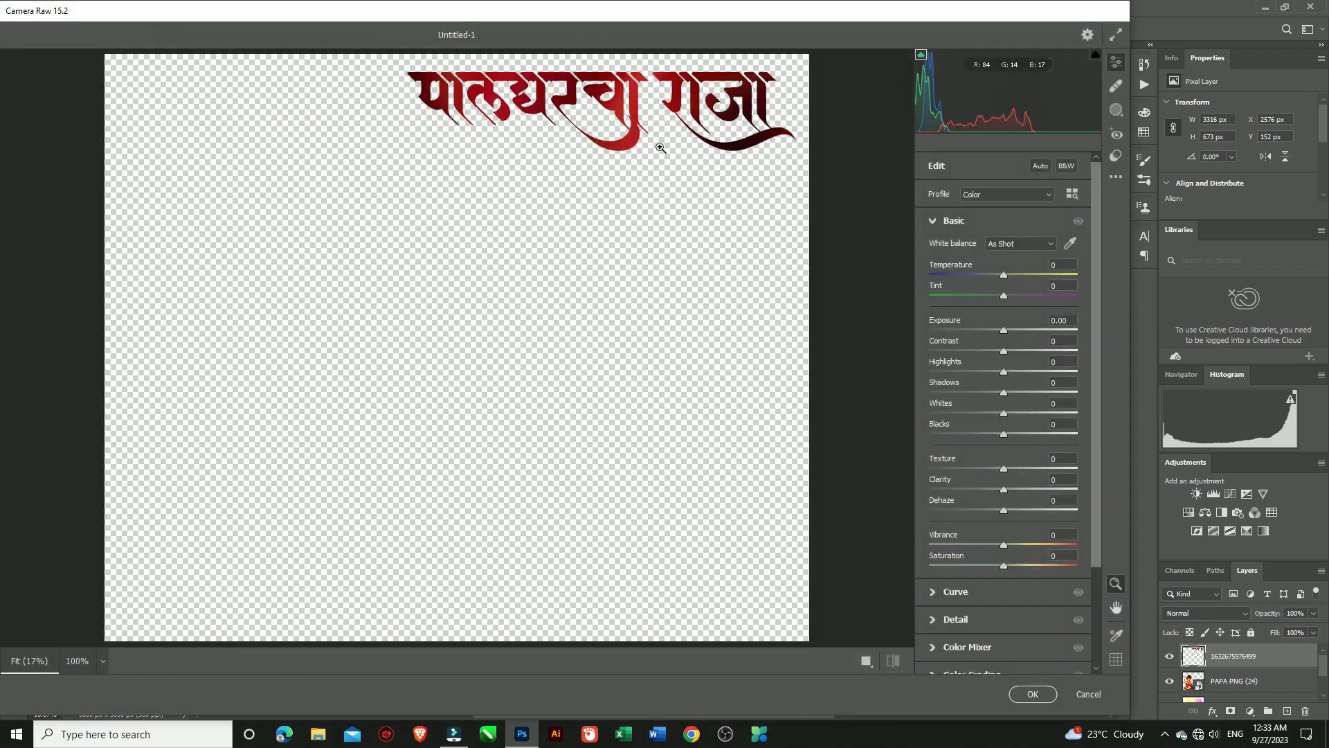
left_click_drag(1002, 279, 1011, 437)
left_click_drag(1004, 469, 1033, 500)
left_click_drag(1004, 545, 1019, 544)
left_click(1033, 694)
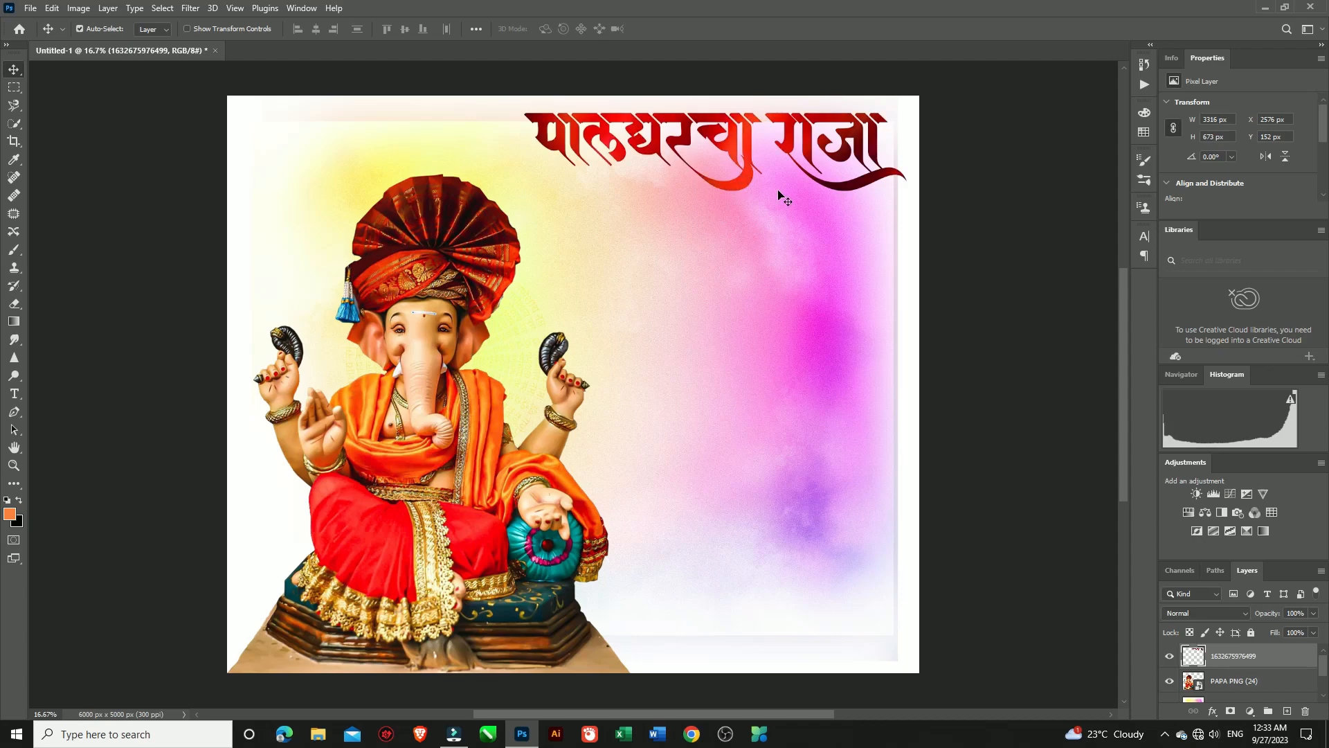
- Add Bevel & Emboss and Drop Shadow layer effects with their default settings to the heading calligraphy
double_click(1303, 666)
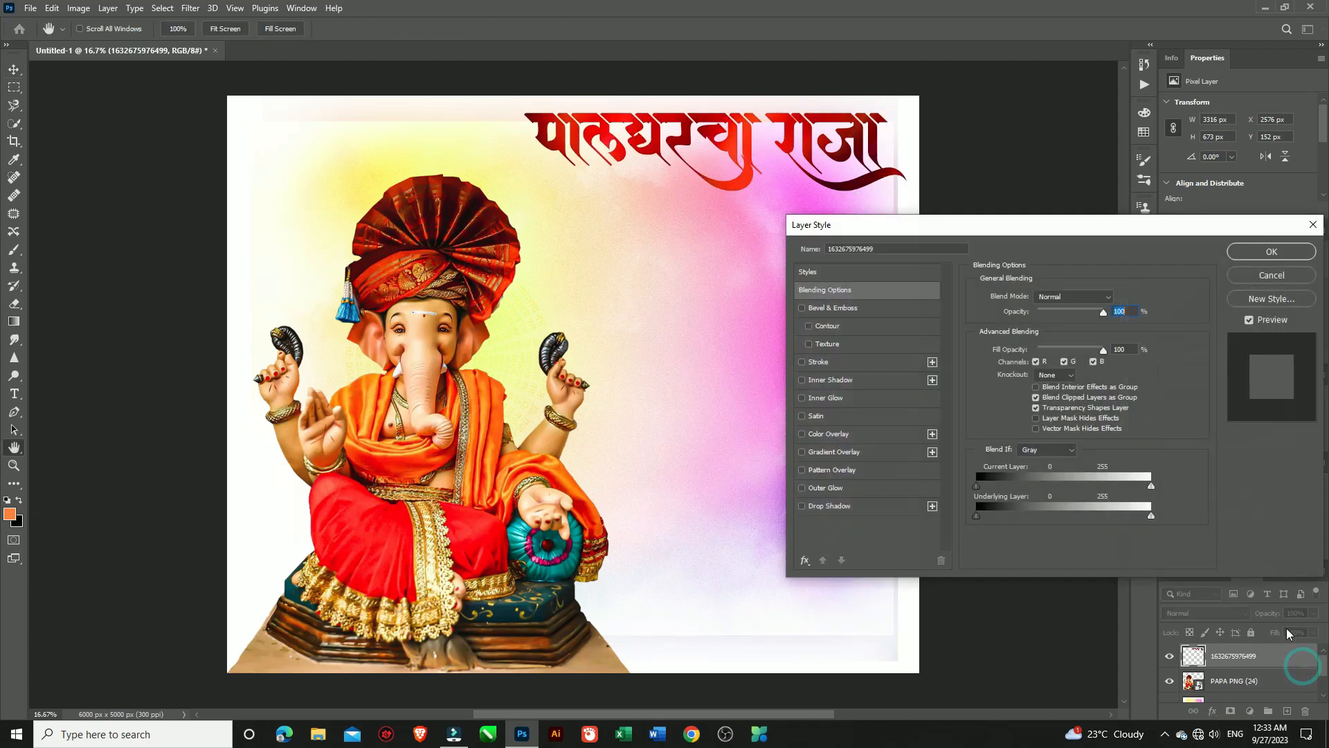
left_click(801, 308)
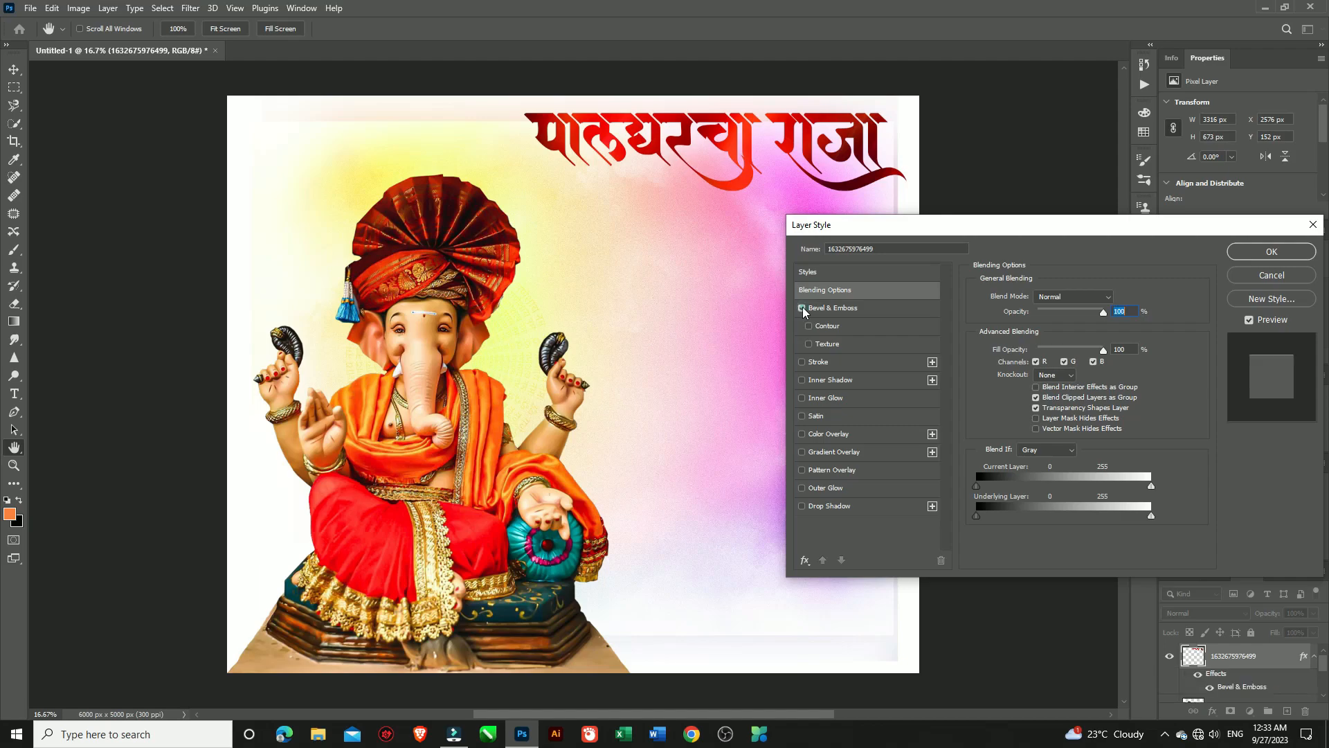
left_click(802, 507)
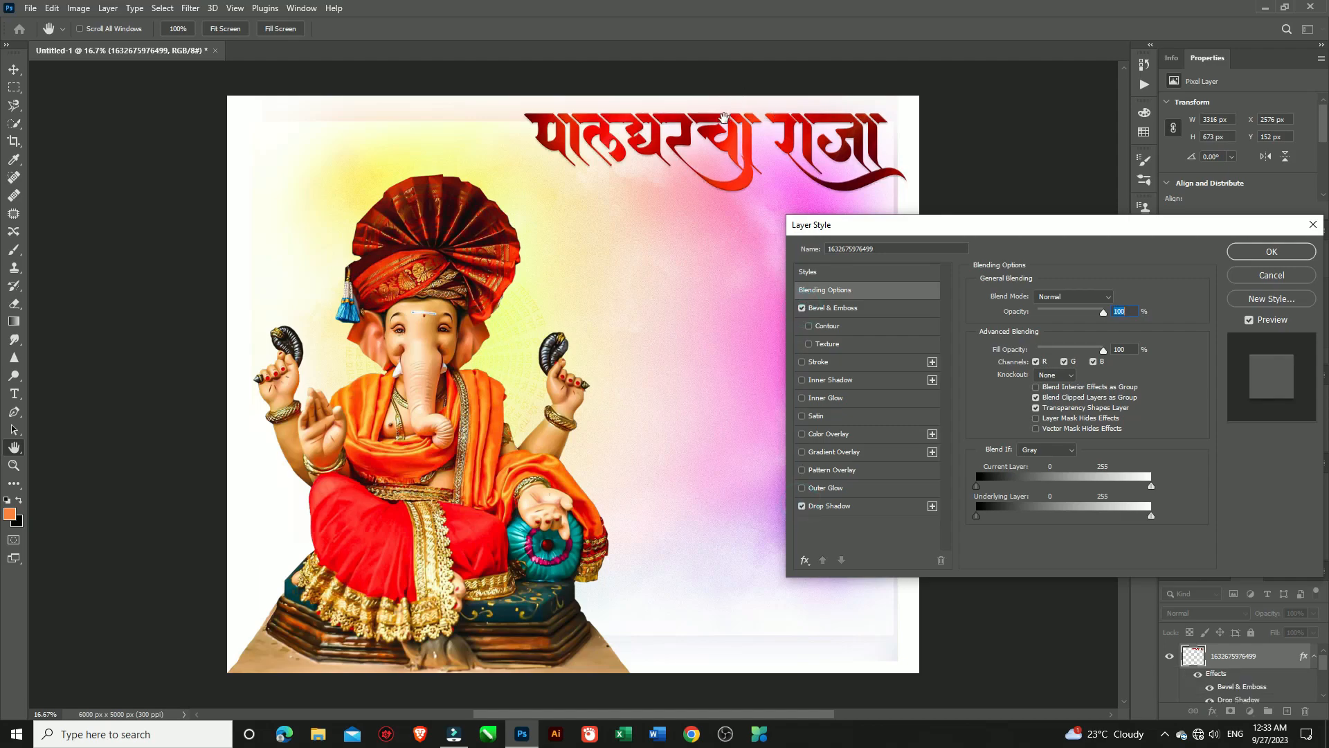
left_click(1271, 252)
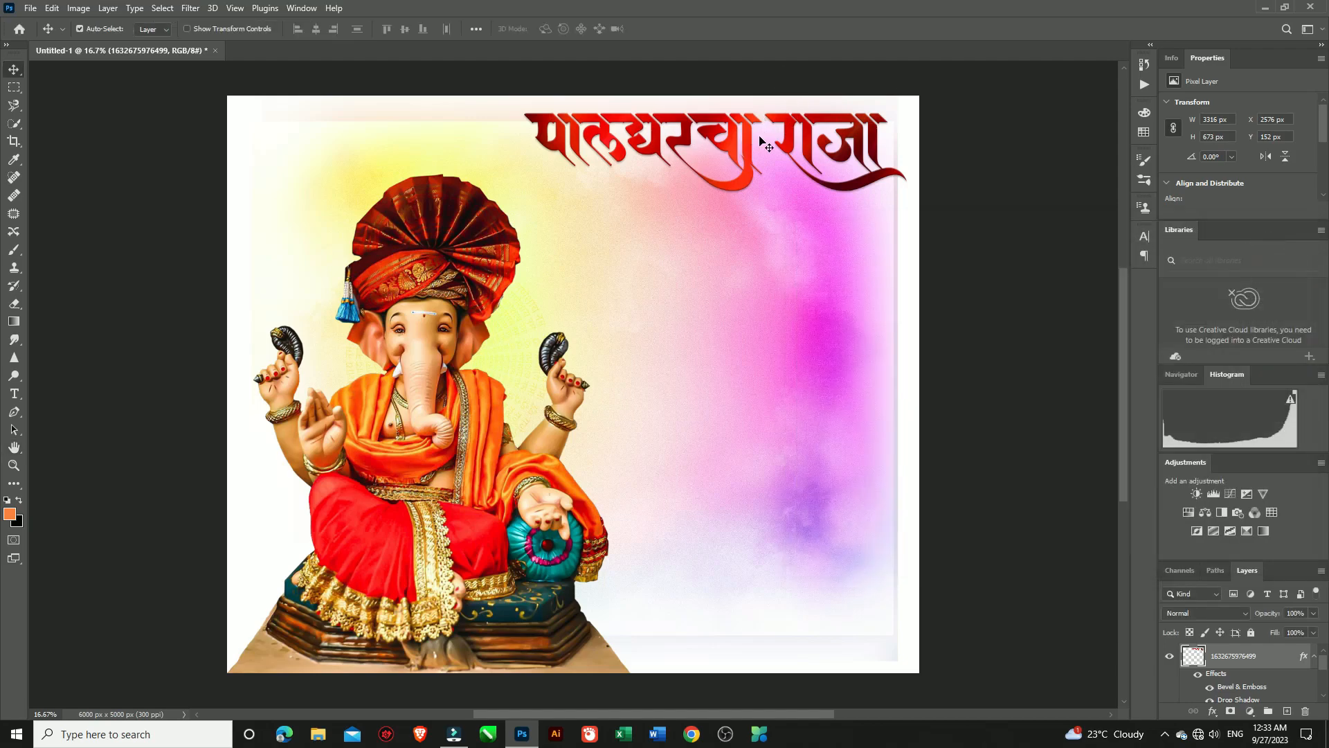
- Place the "MAHA" calligraphy image from Pictures as an embedded object
left_click(31, 9)
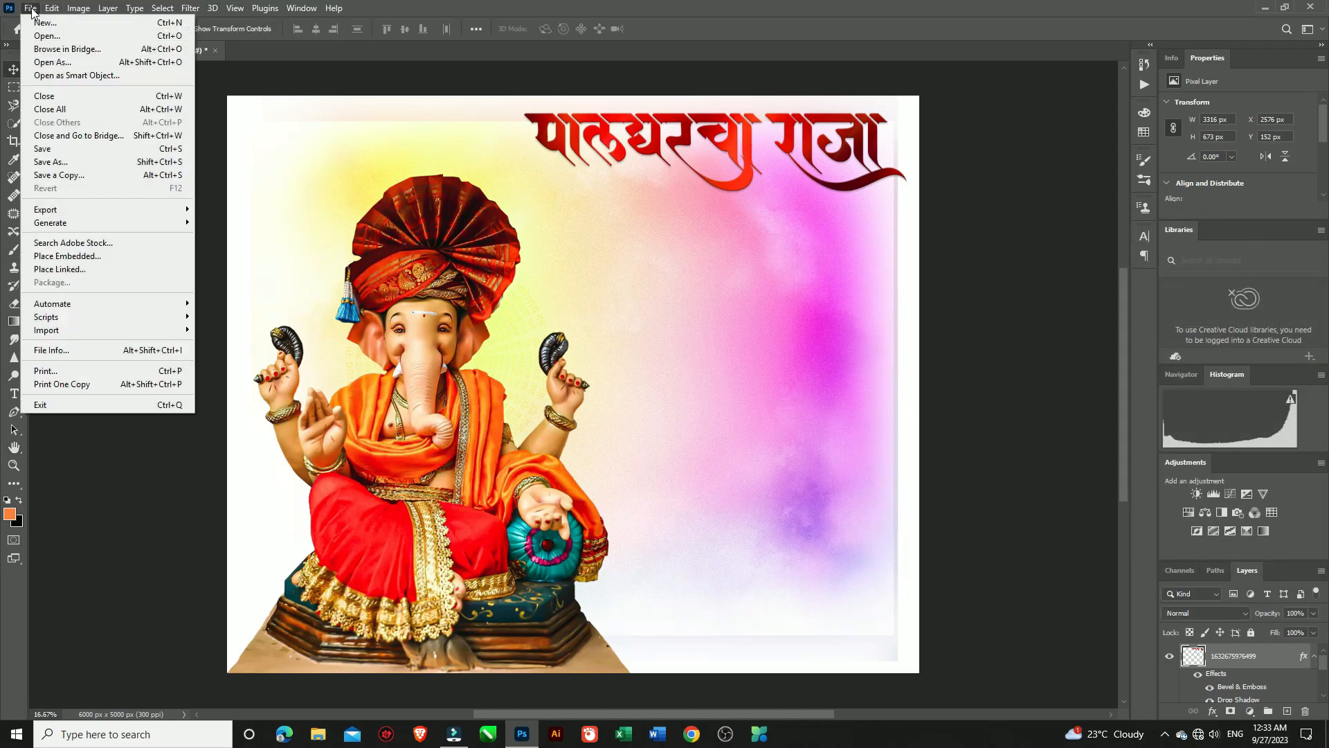
left_click(46, 260)
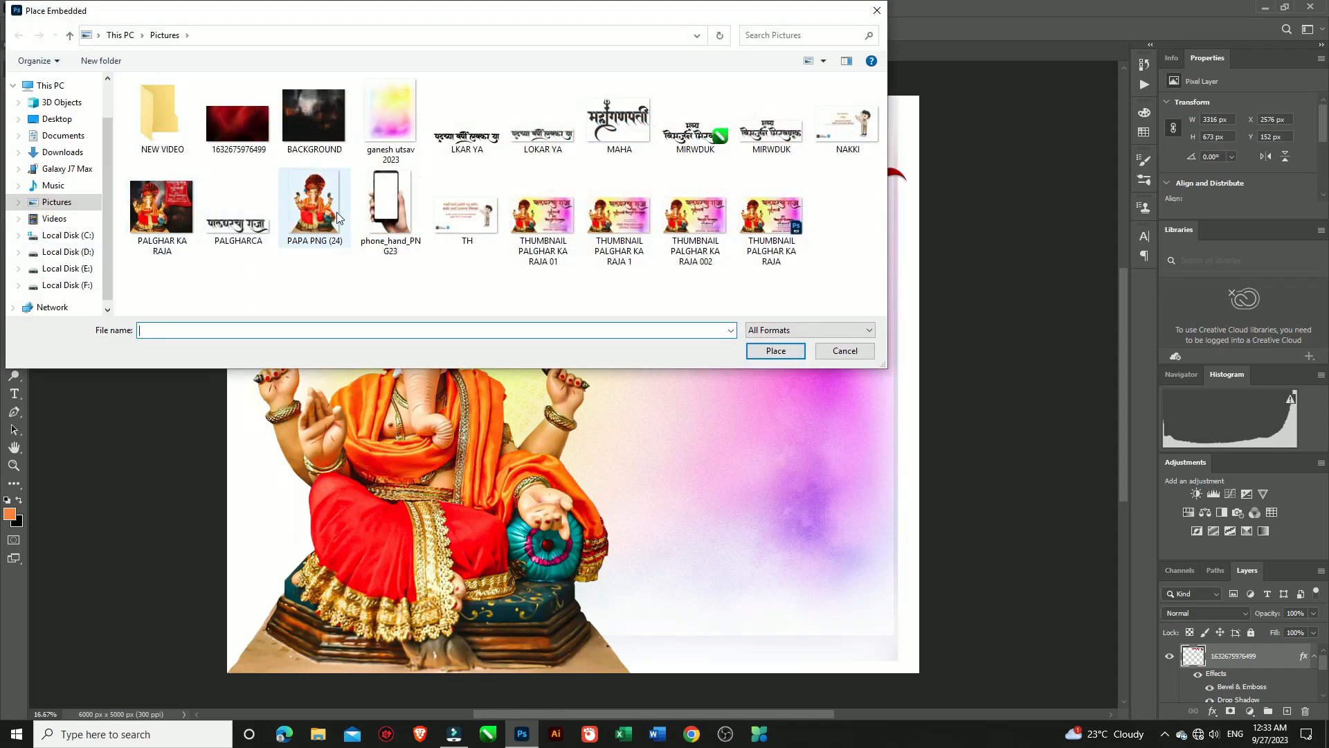
left_click(622, 129)
left_click(770, 349)
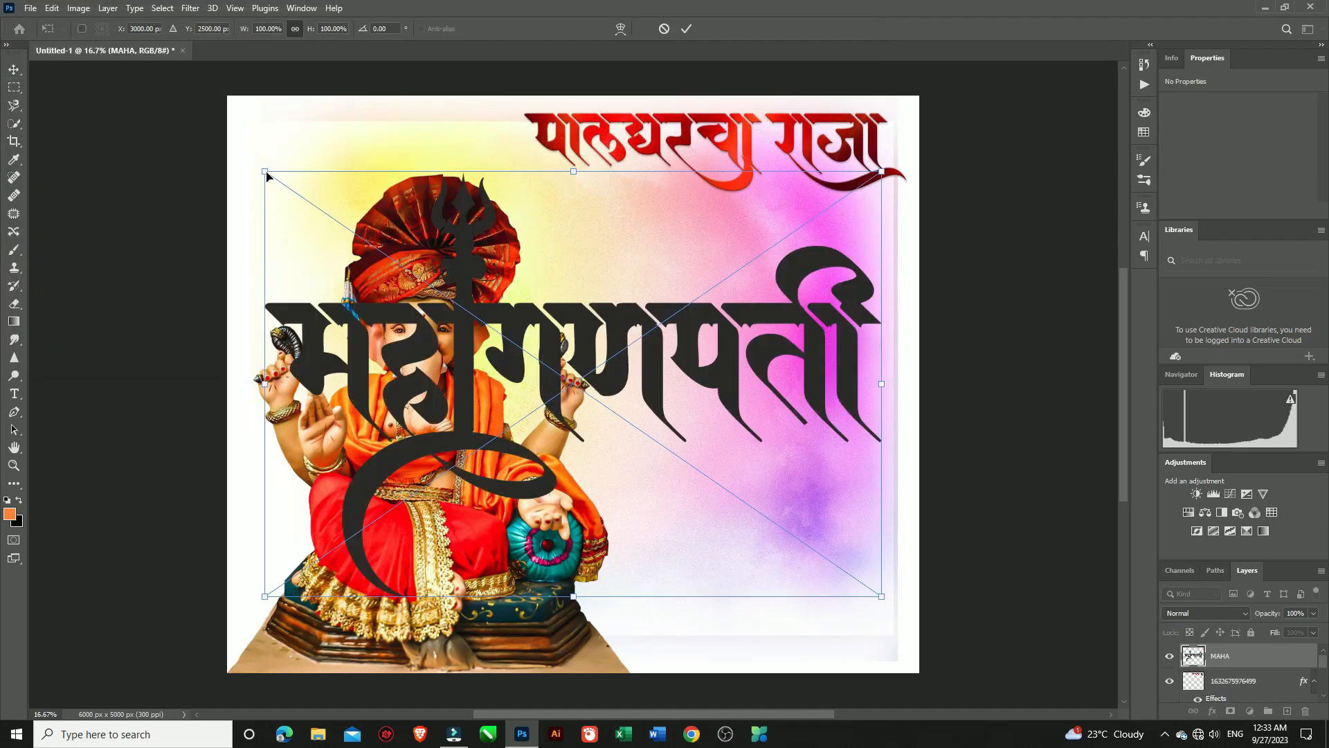
- Scale the "MAHA" calligraphy to about 28% and position it centred beneath the heading calligraphy
left_click_drag(264, 169, 732, 381)
left_click_drag(680, 459, 708, 477)
left_click_drag(794, 534, 720, 260)
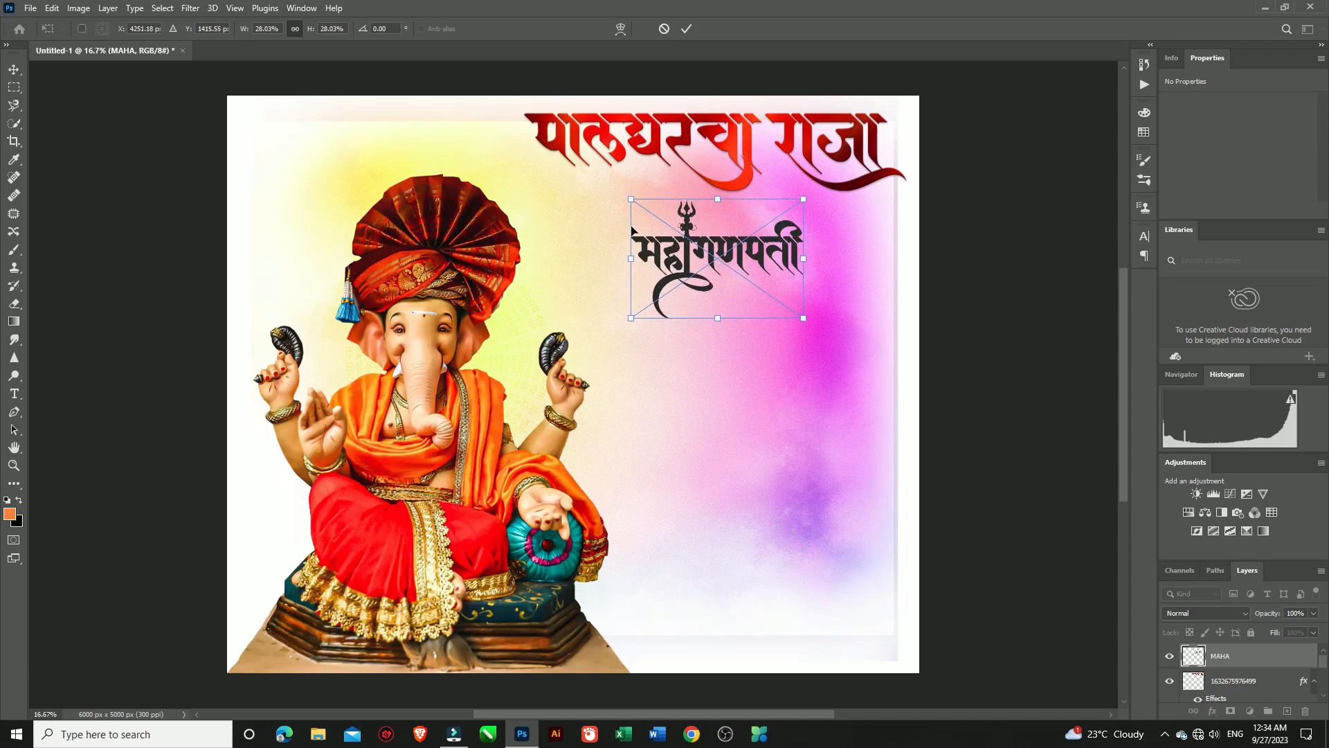
left_click(685, 29)
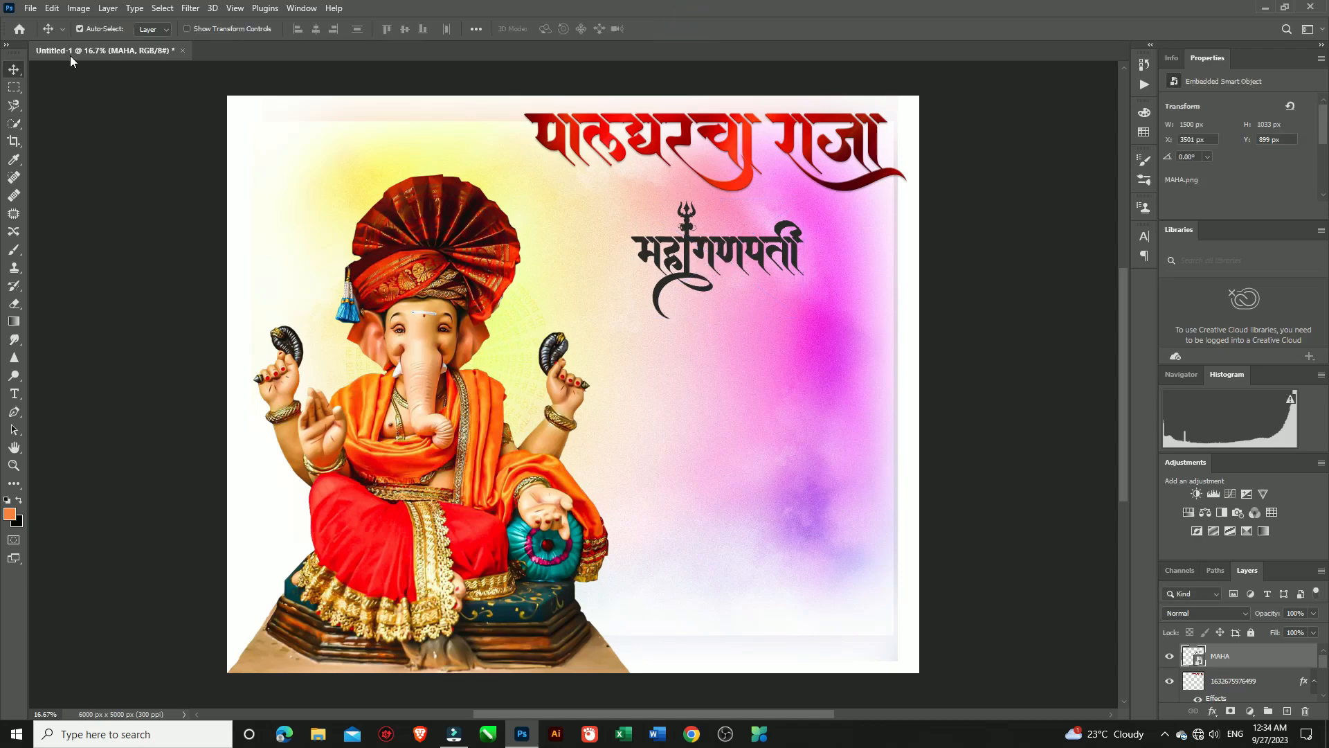
left_click(30, 8)
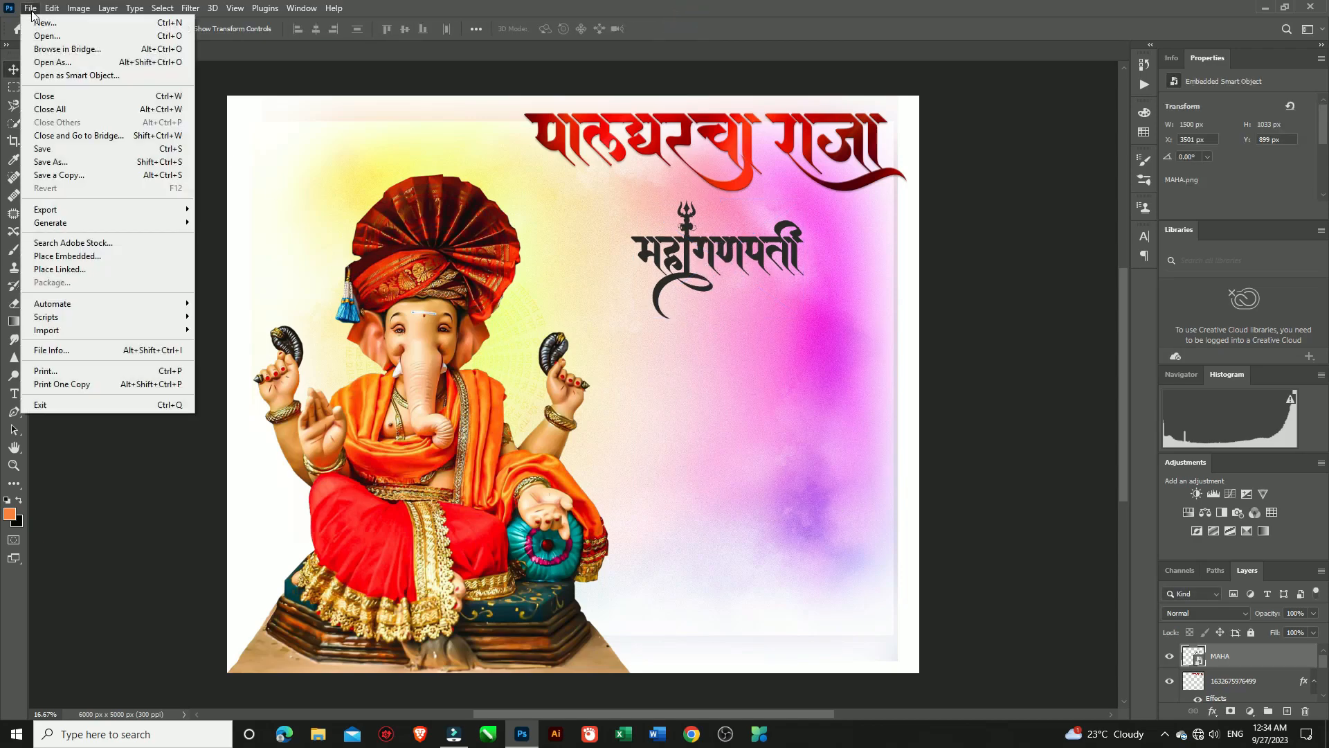
left_click(58, 256)
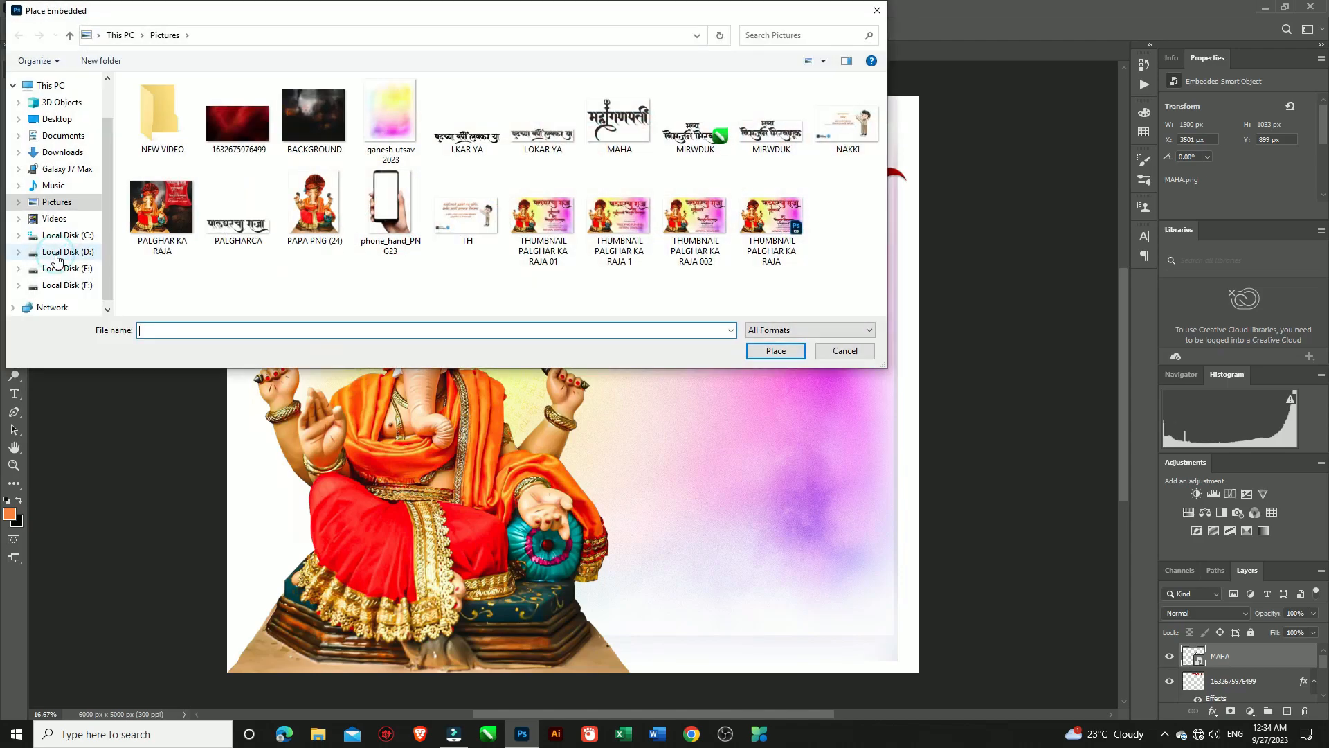
left_click(237, 132)
left_click(776, 350)
- Scale the new red texture to about 40% and position it just beneath the heading so it covers the "MAHA" calligraphy
left_click_drag(264, 207, 656, 369)
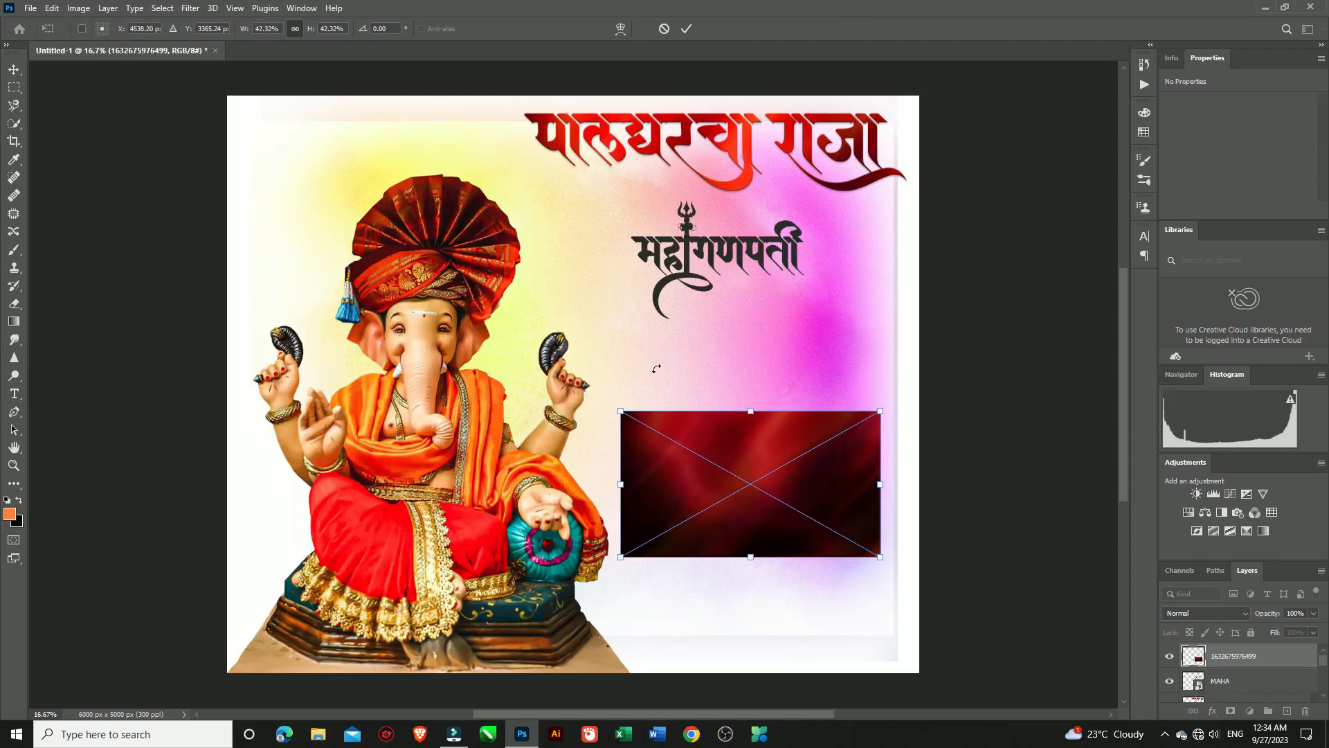
left_click_drag(627, 416, 688, 448)
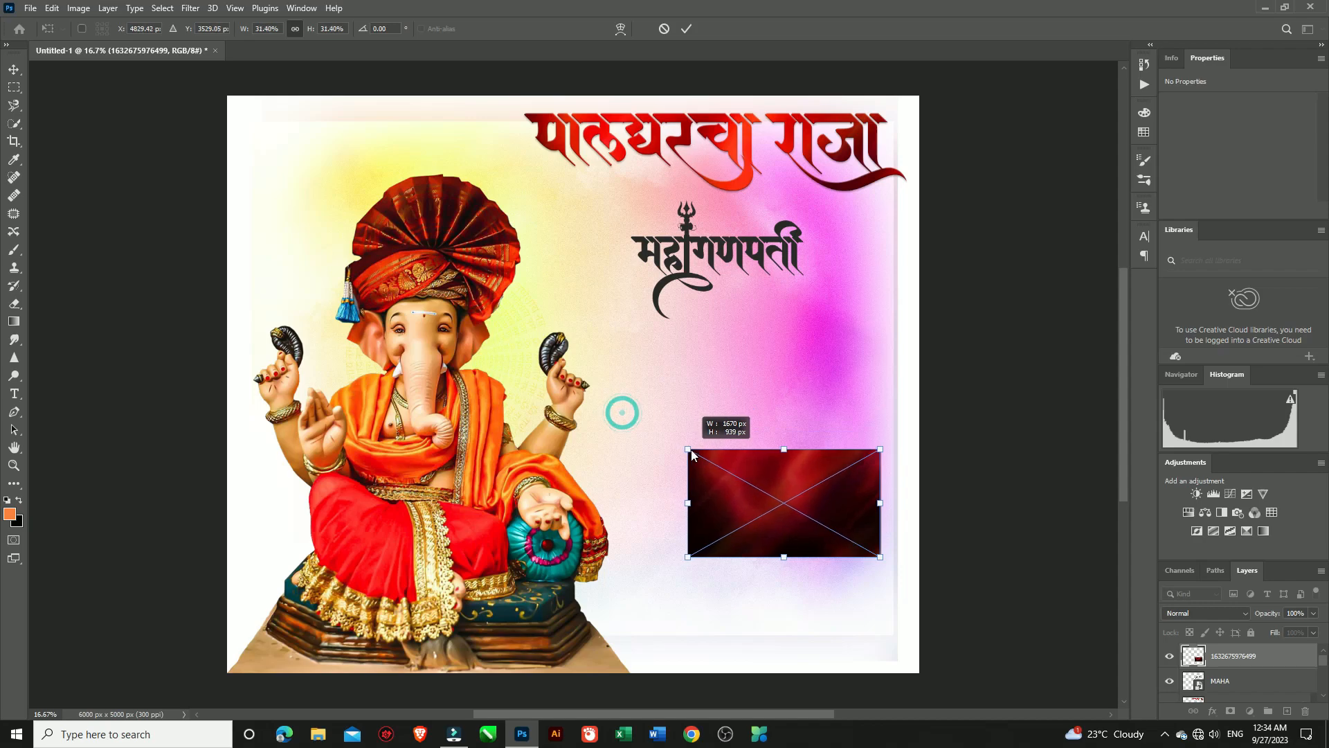
left_click_drag(758, 518, 689, 263)
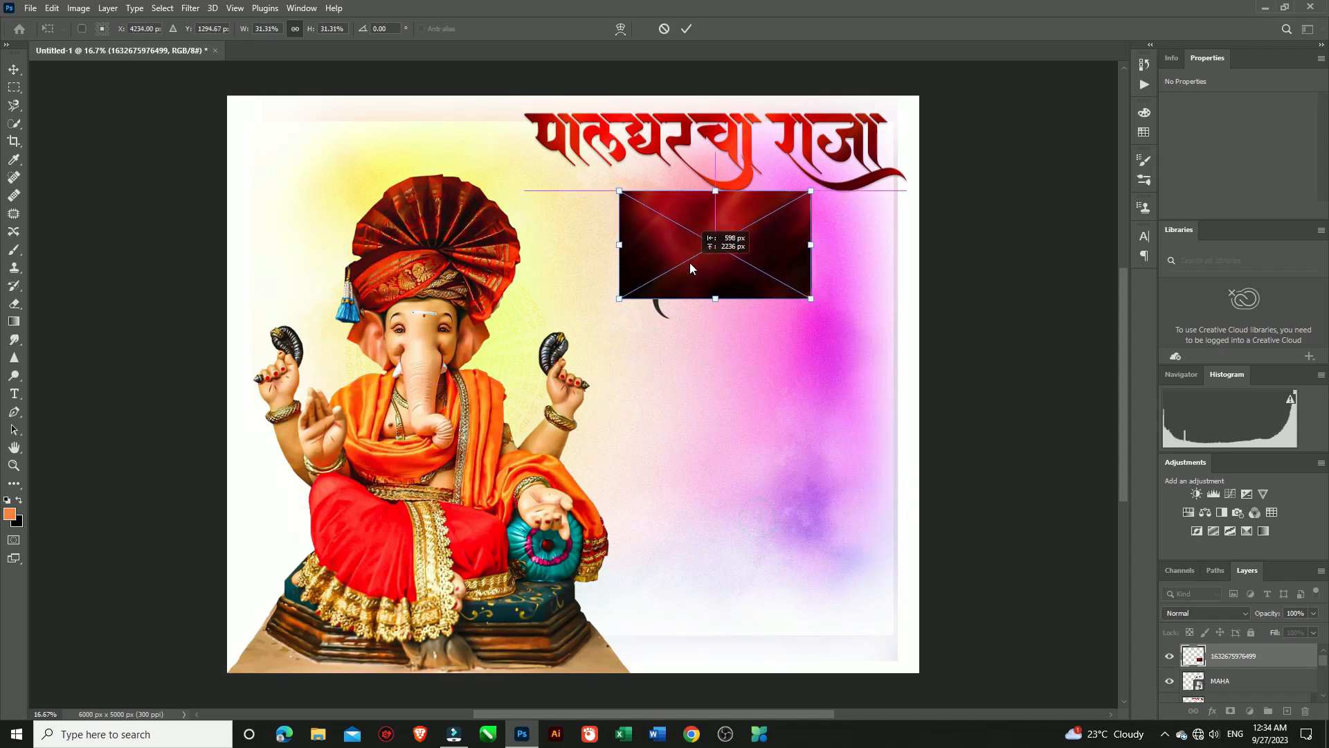
left_click_drag(810, 300, 863, 327)
left_click_drag(763, 263, 754, 263)
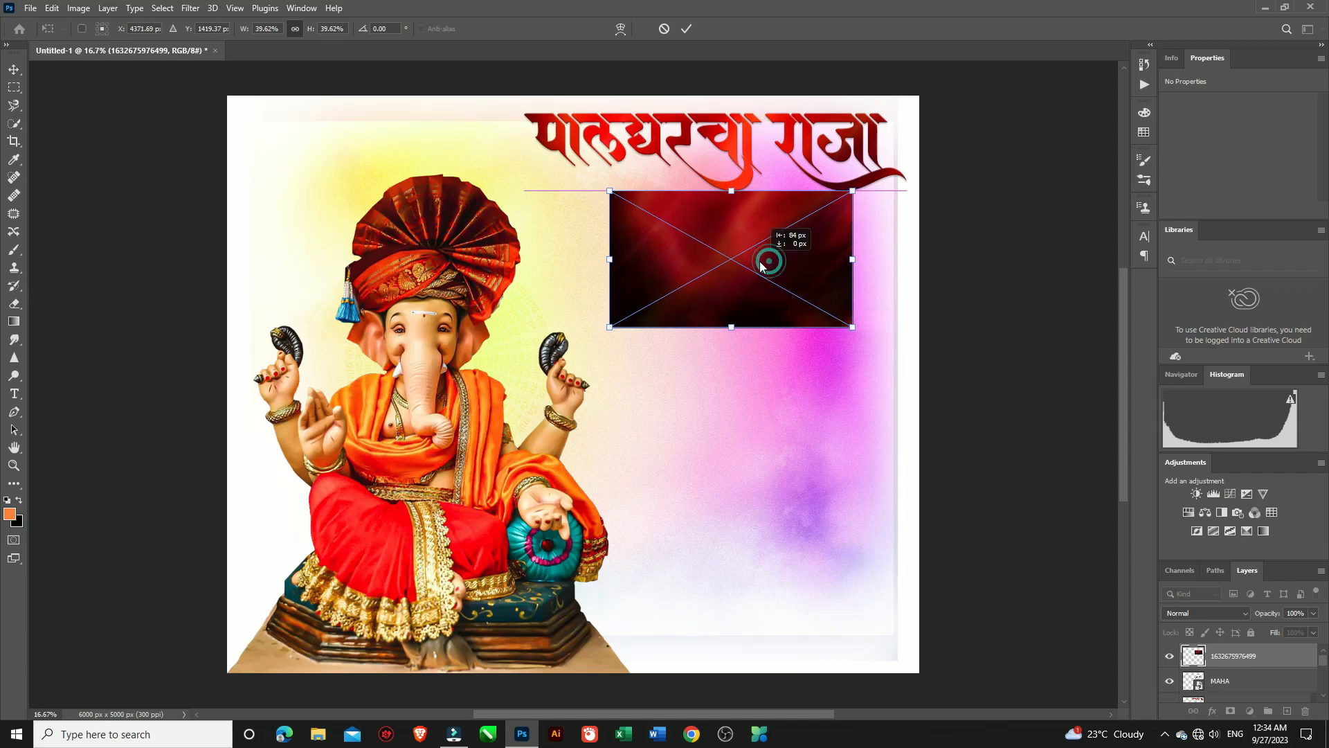
left_click(686, 29)
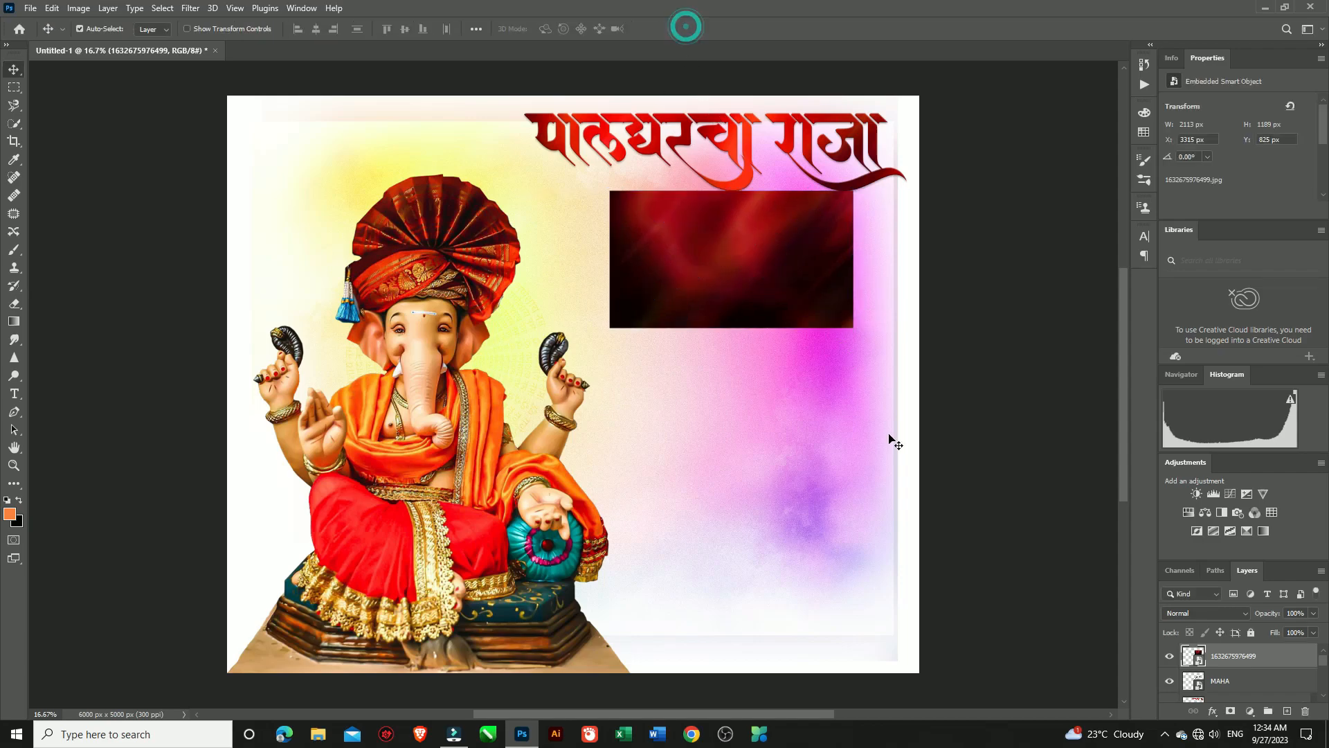
- Clip the second red texture to the "MAHA" calligraphy with a clipping mask and merge the two layers
right_click(1226, 663)
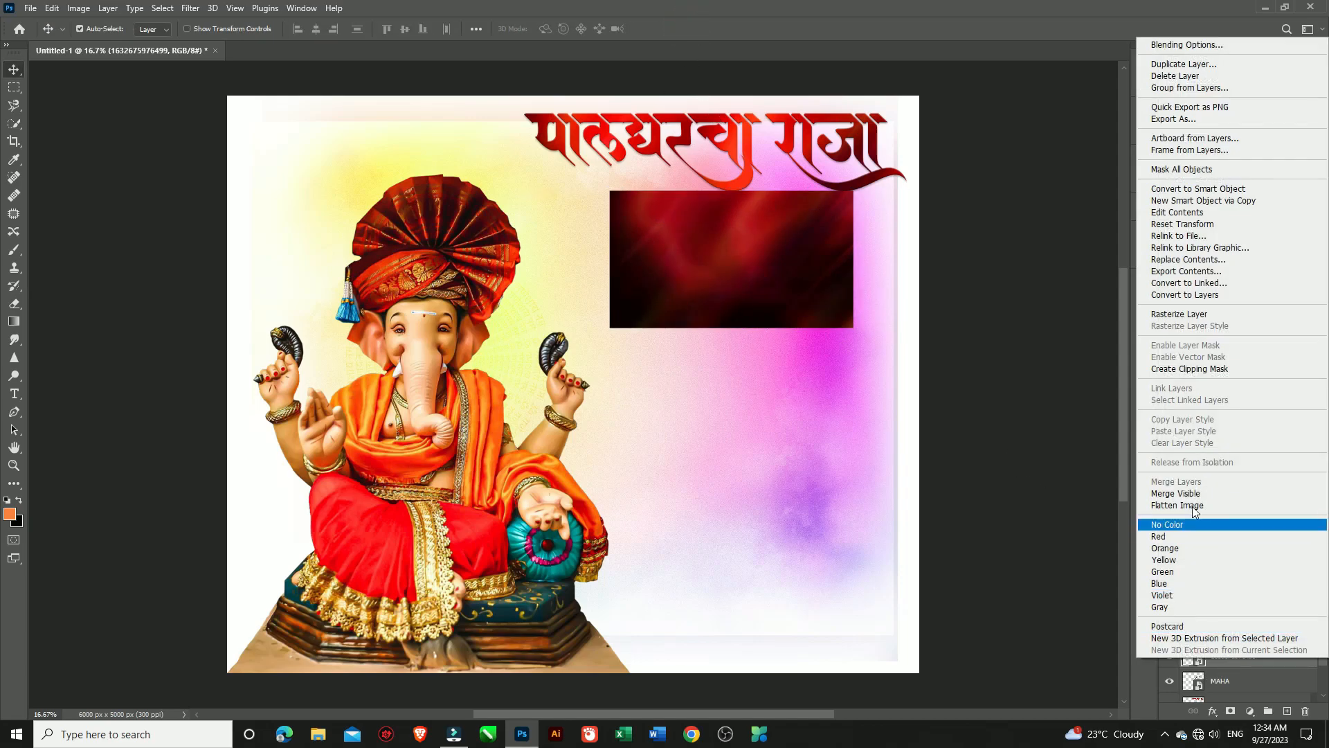
left_click(1182, 371)
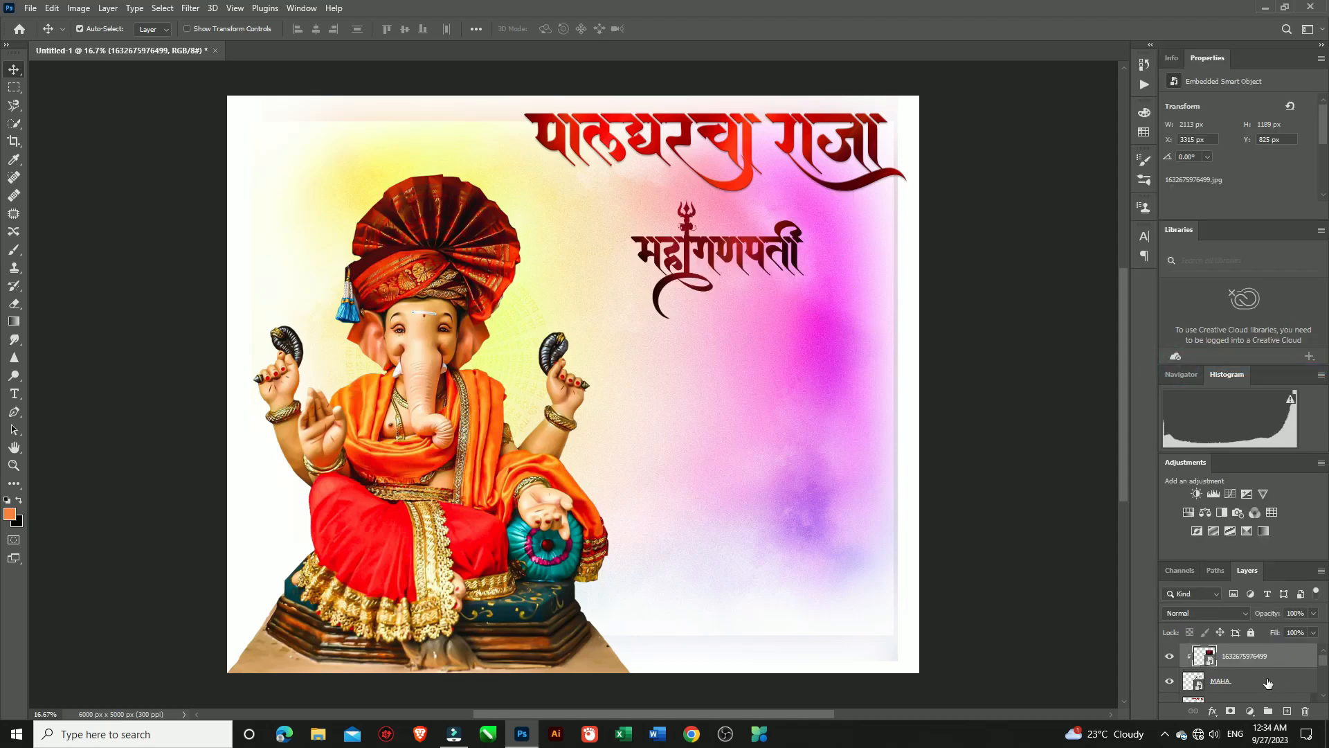
left_click(1267, 683, "shift")
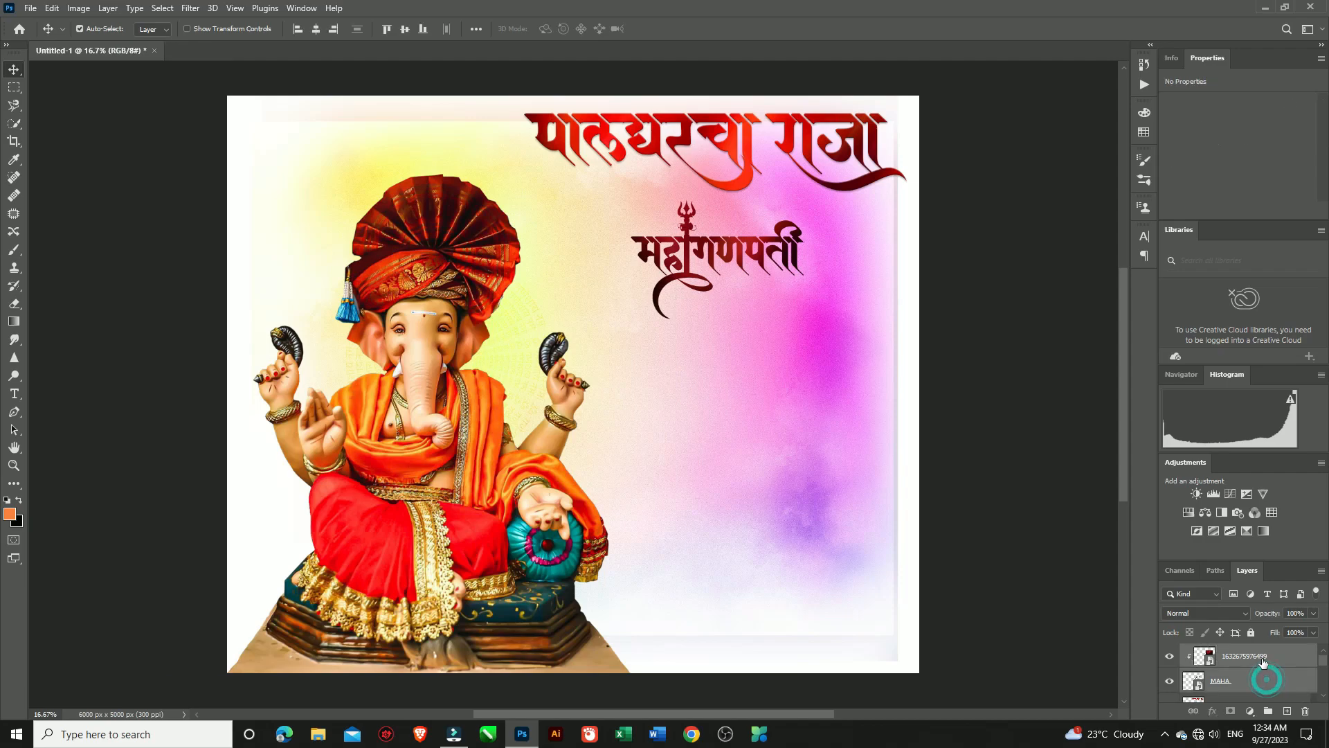
right_click(1264, 681)
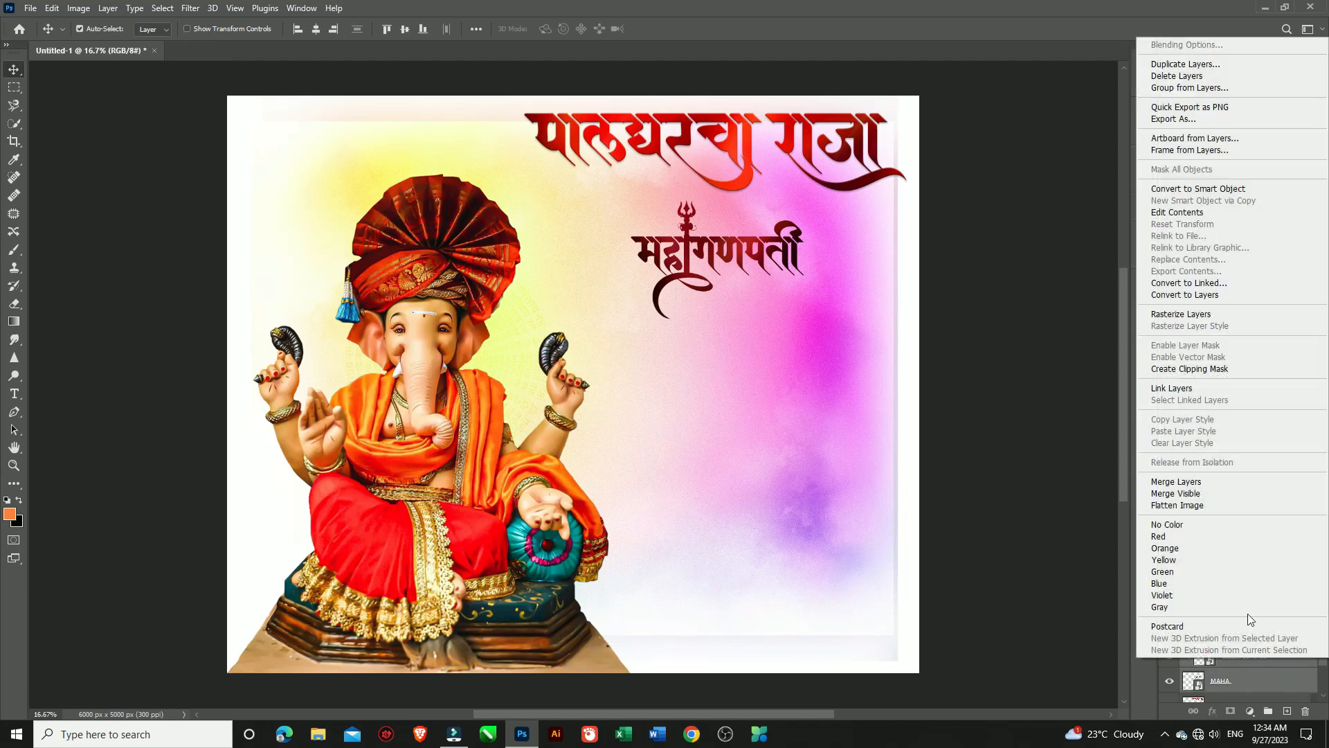
left_click(1168, 483)
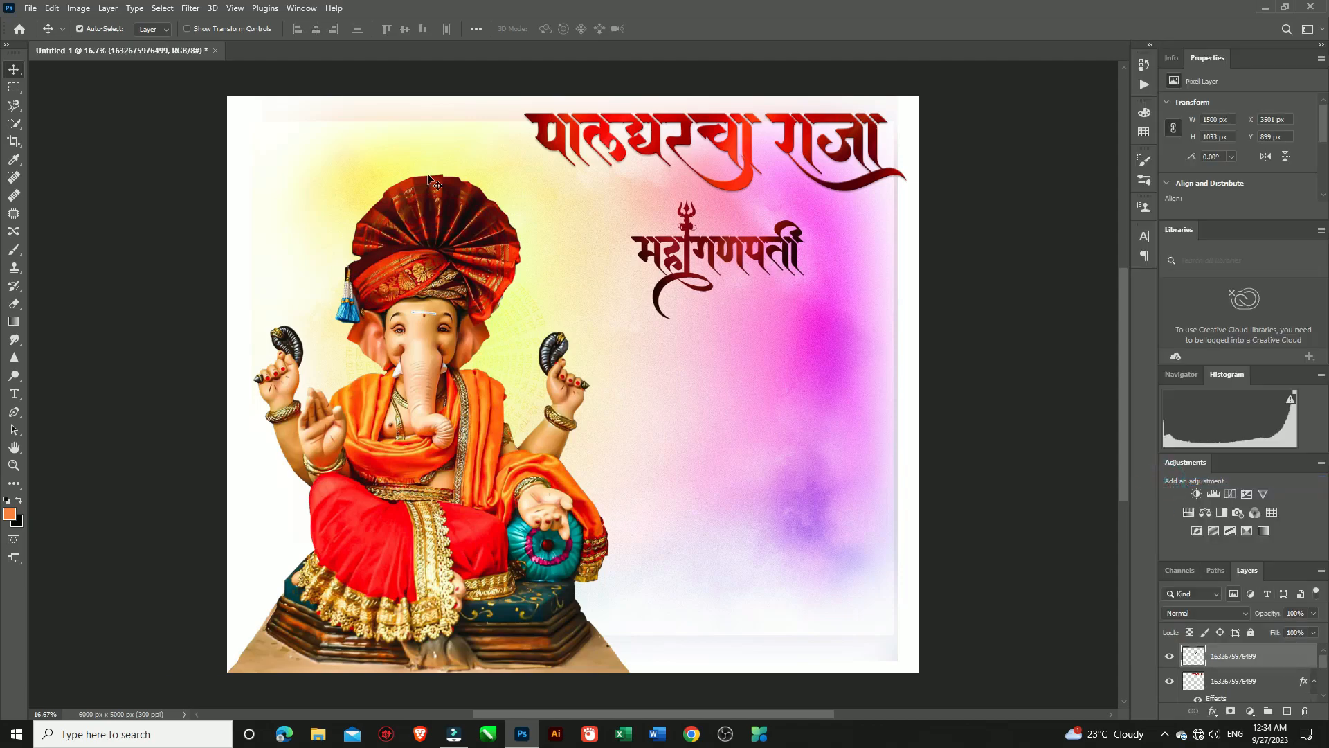
- Apply the Camera Raw filter to the "MAHA" calligraphy with Temperature +31, Tint +16, Exposure +0.60, Contrast +12, Texture +33, Clarity +14, Dehaze +20, Vibrance +20
left_click(187, 10)
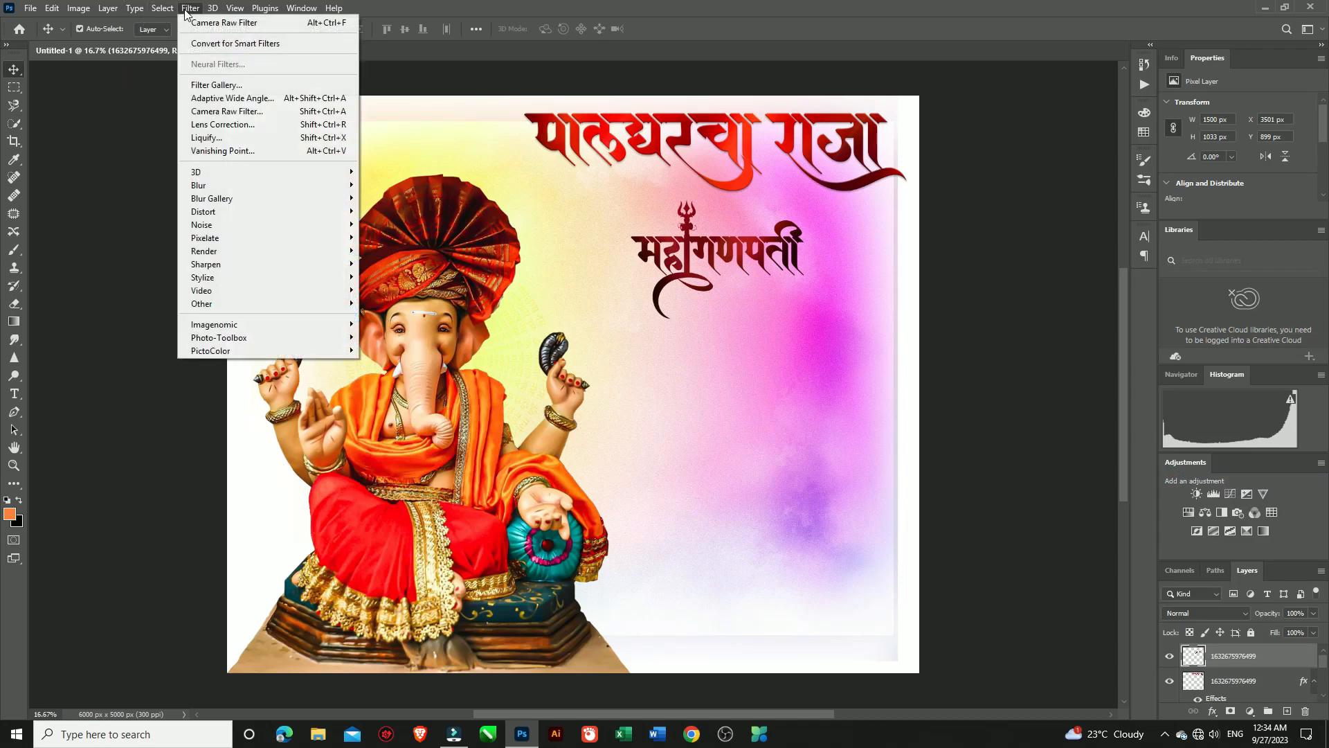
left_click(214, 112)
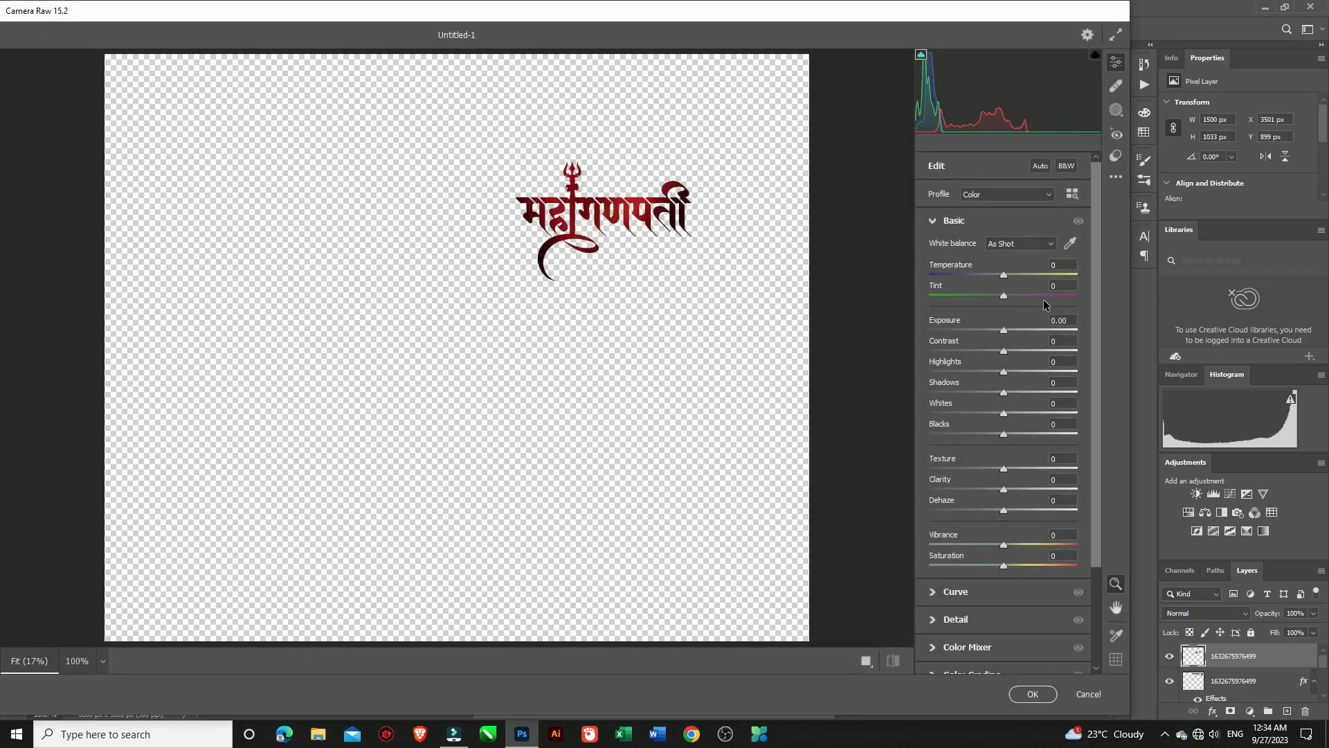
mouse_move(1004, 281)
left_mouse_down()
mouse_move(1027, 280)
mouse_move(1014, 392)
mouse_move(997, 413)
mouse_move(1027, 469)
mouse_move(1018, 544)
left_mouse_up()
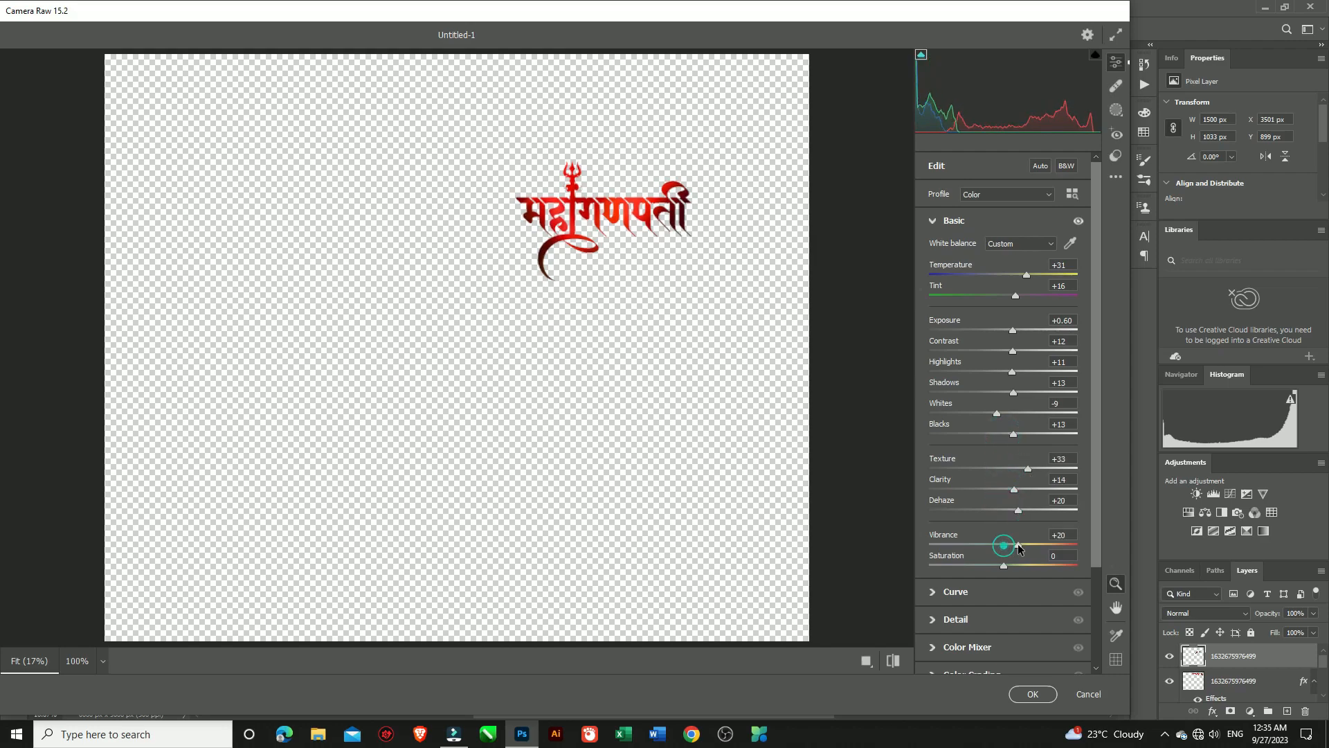
left_click(1031, 693)
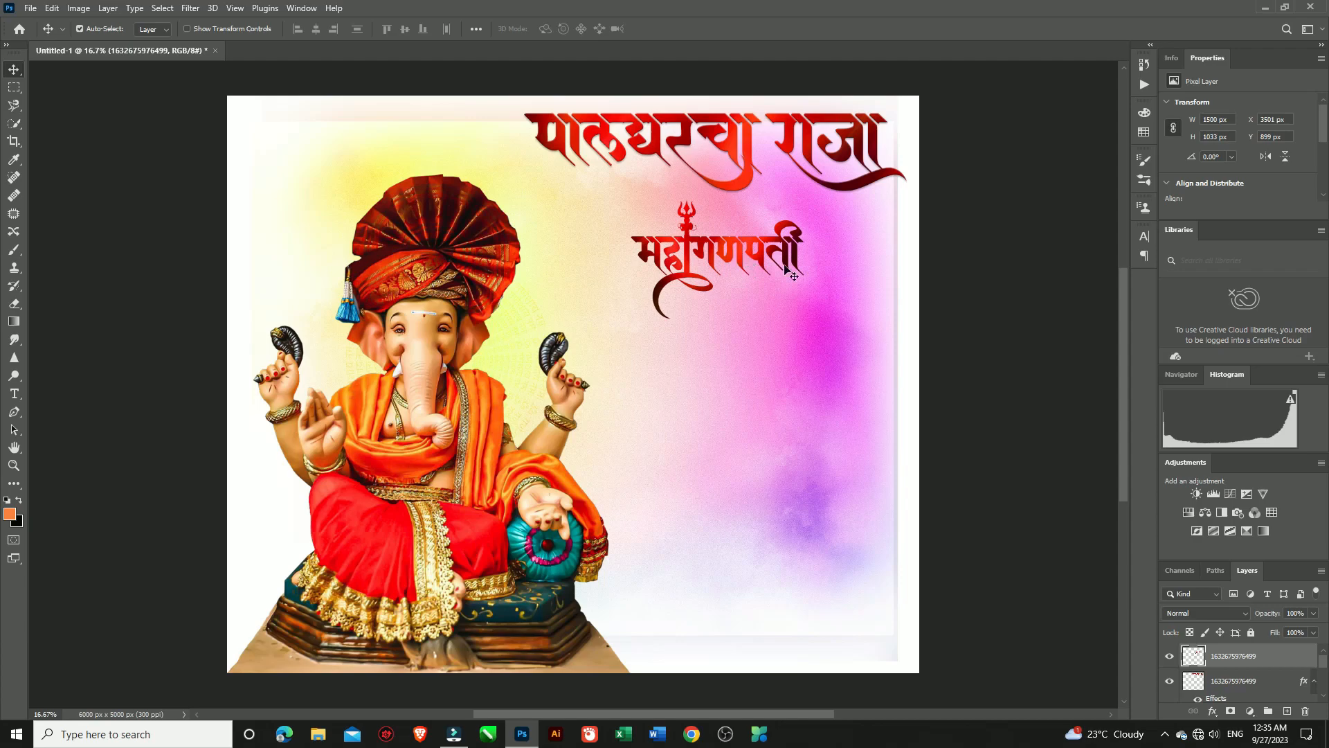
- Add Bevel & Emboss and Drop Shadow layer styles to the red-textured "MAHA" calligraphy
double_click(1291, 666)
left_click(803, 308)
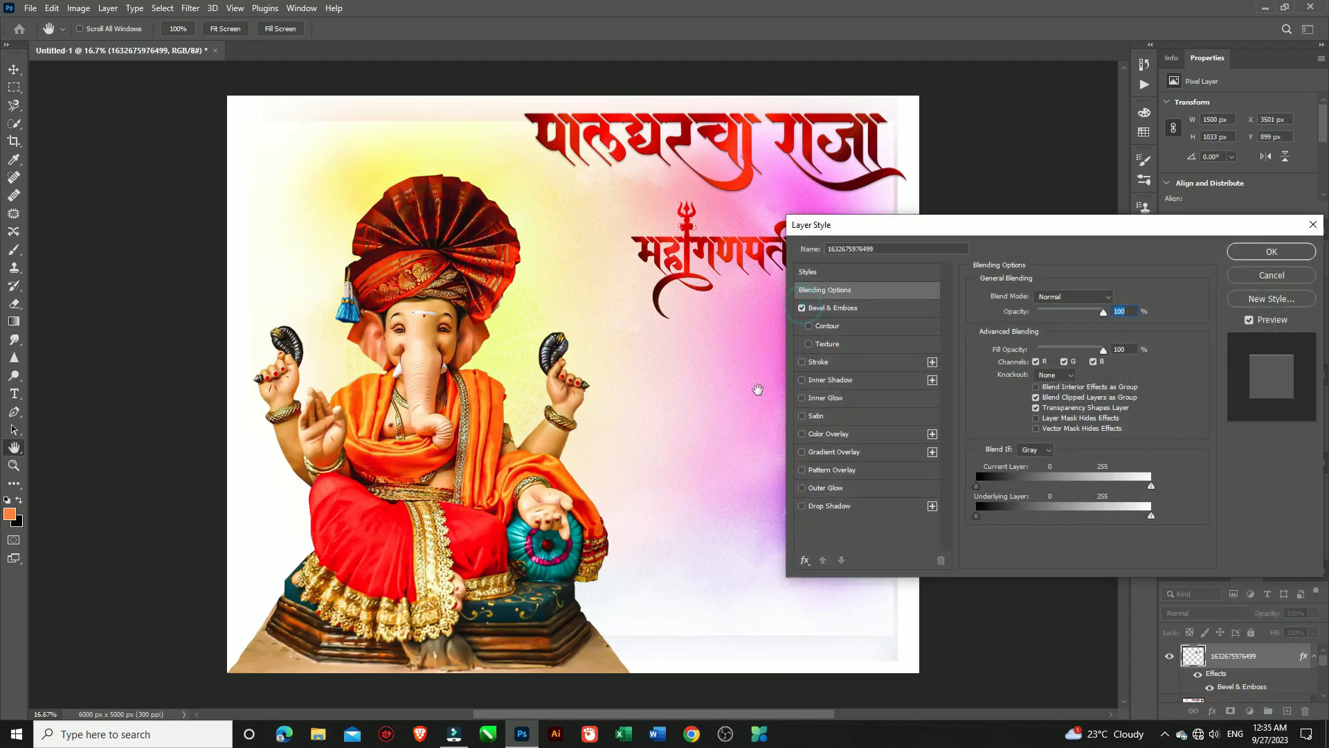
left_click(802, 506)
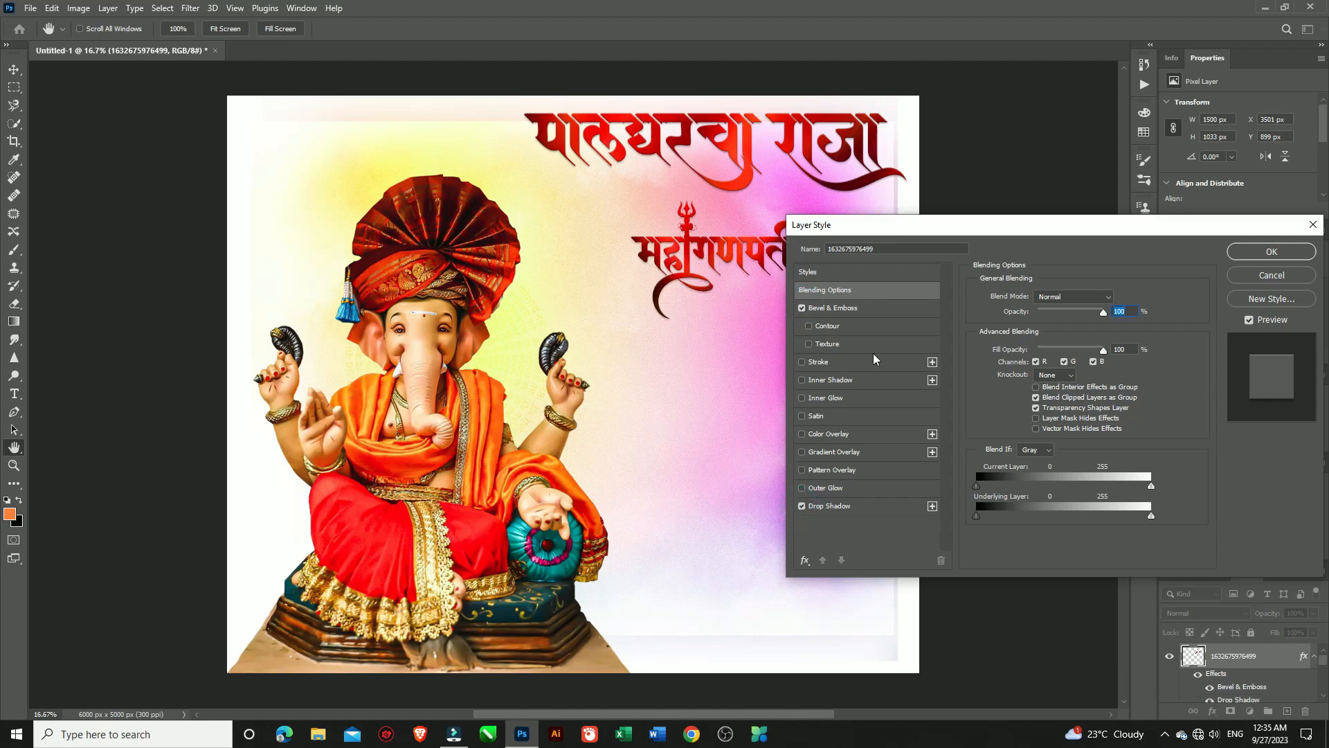
left_click(1249, 252)
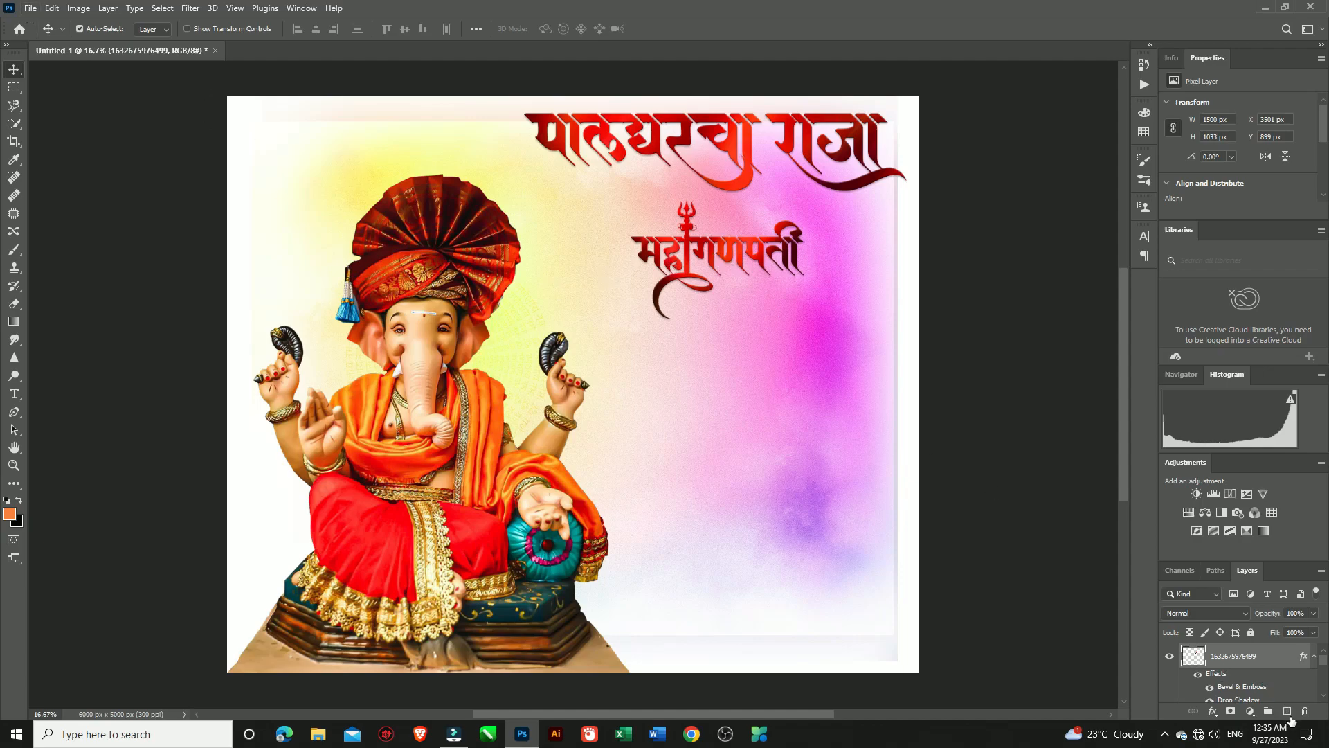
- Add a new layer and place the "MIRWDUK" calligraphy image from Pictures as an embedded object
left_click(1287, 711)
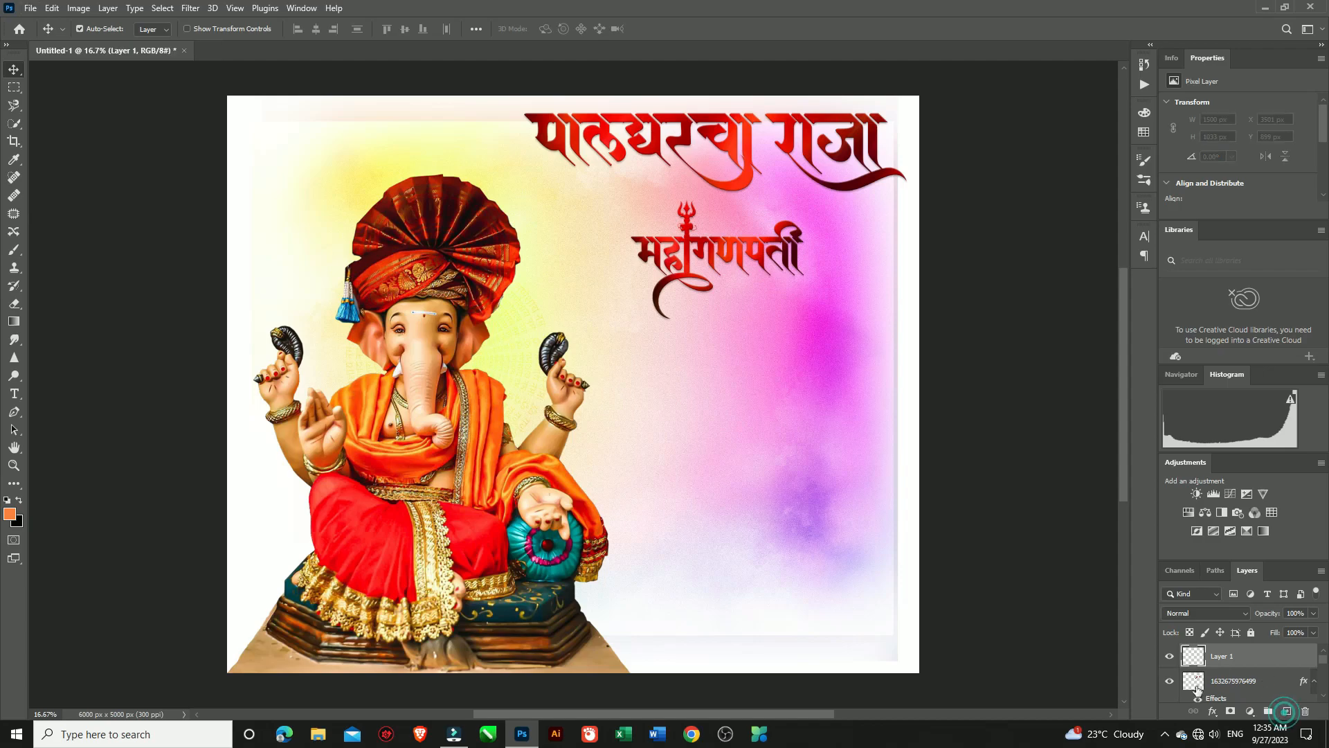
left_click(29, 10)
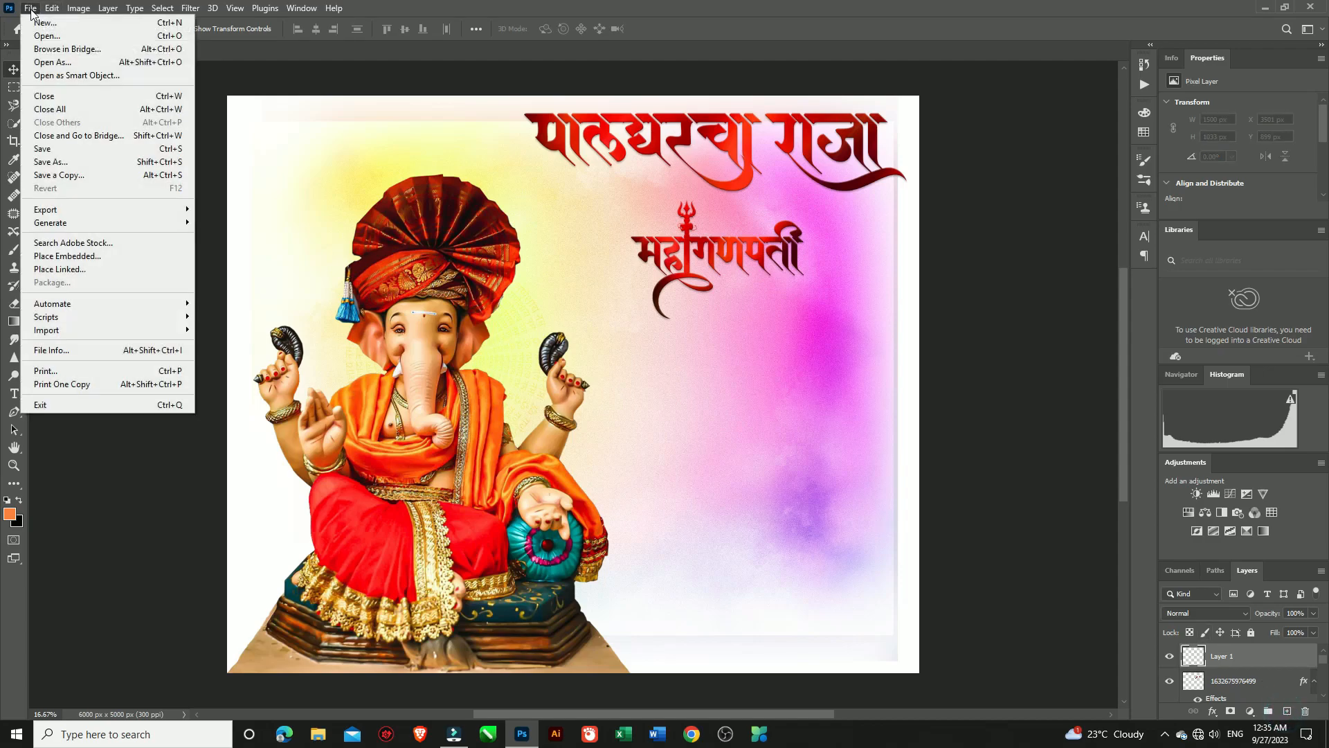
left_click(62, 256)
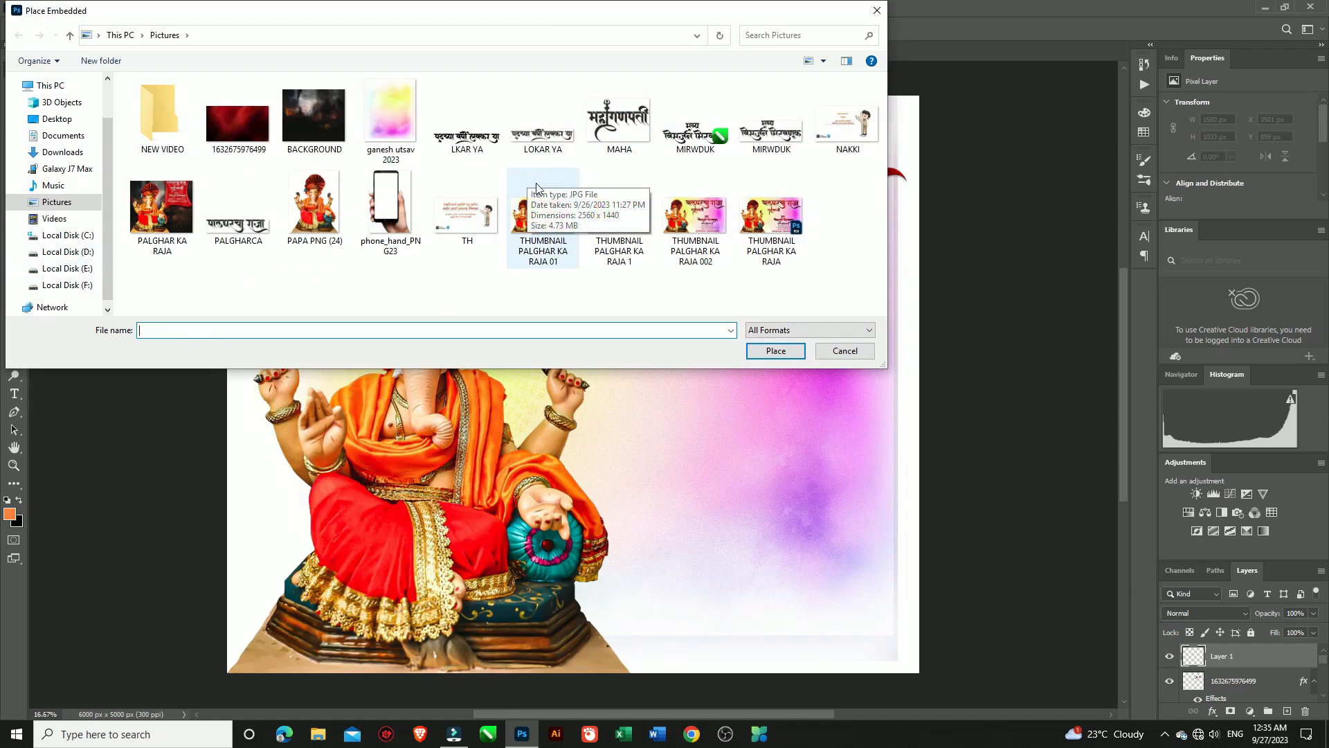
left_click(761, 135)
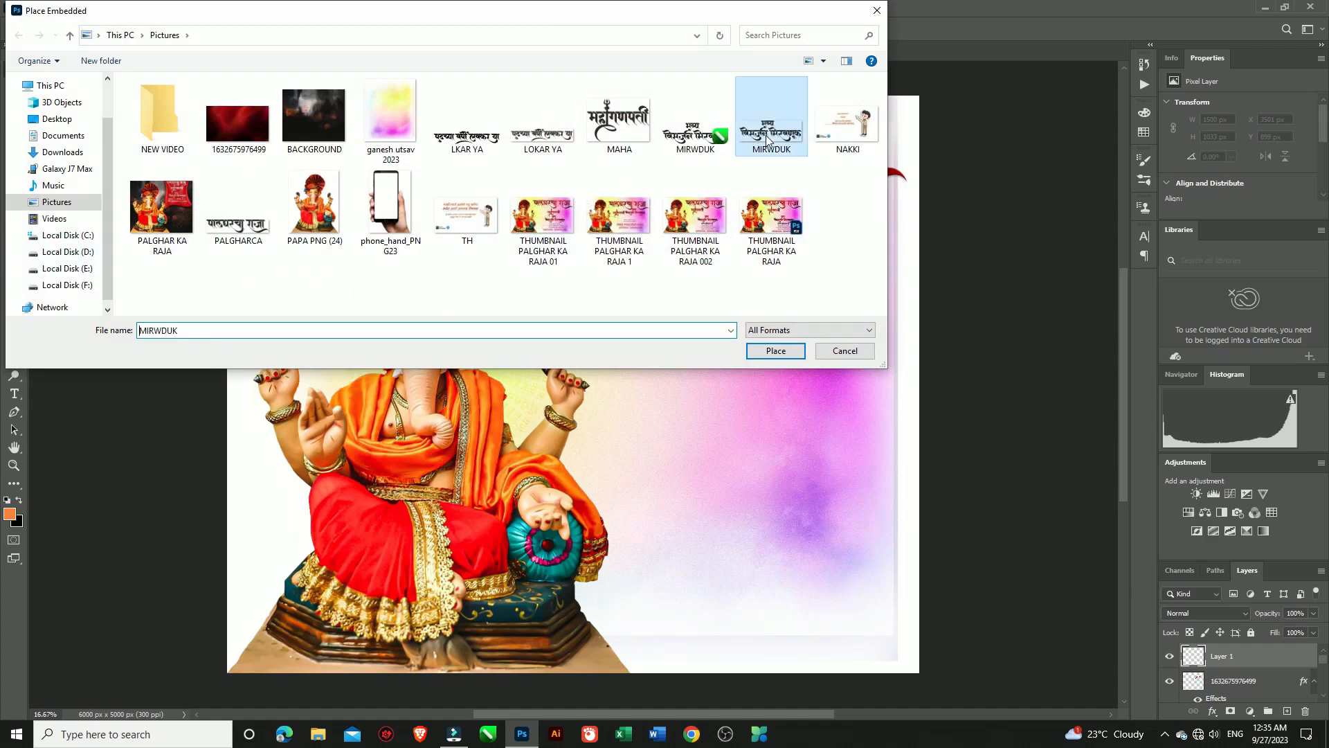
left_click(776, 351)
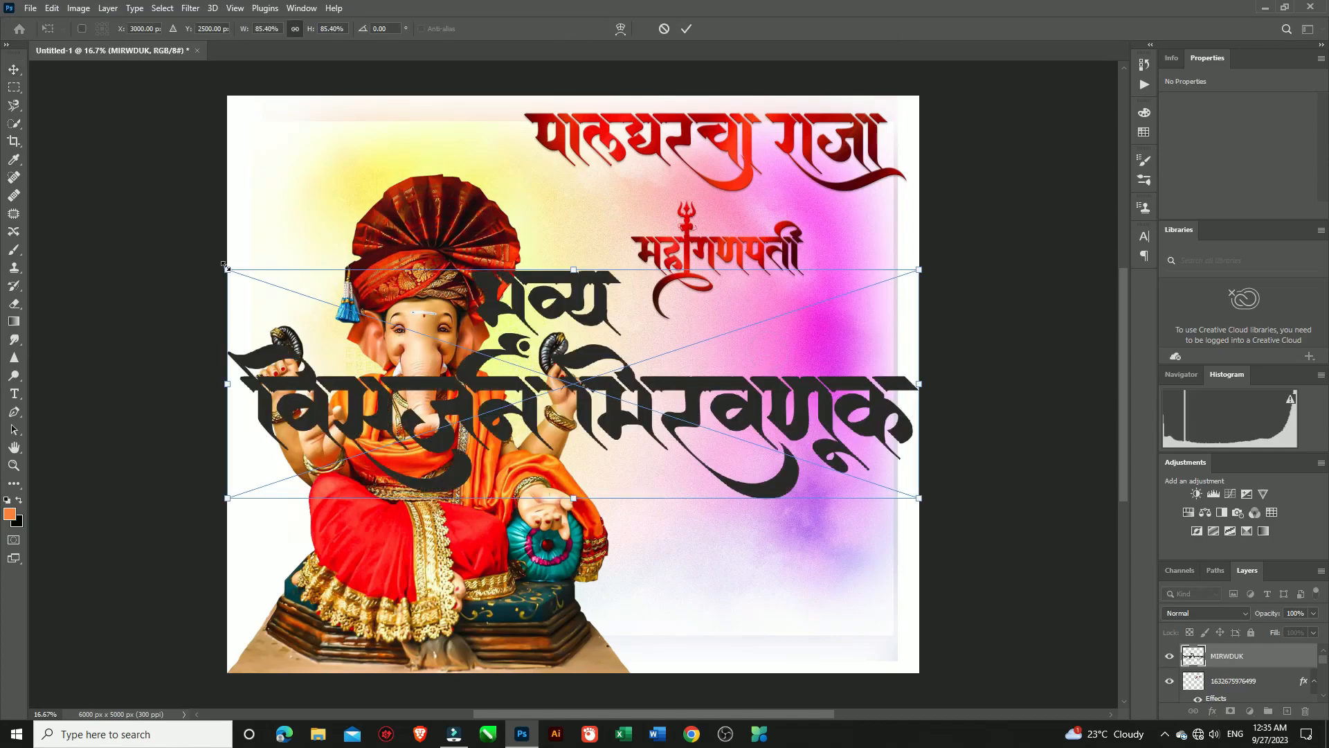
- Scale the "MIRWDUK" calligraphy to about 34% and position it just beneath the "MAHA" calligraphy
left_click_drag(229, 267, 659, 360)
left_click_drag(789, 462, 763, 351)
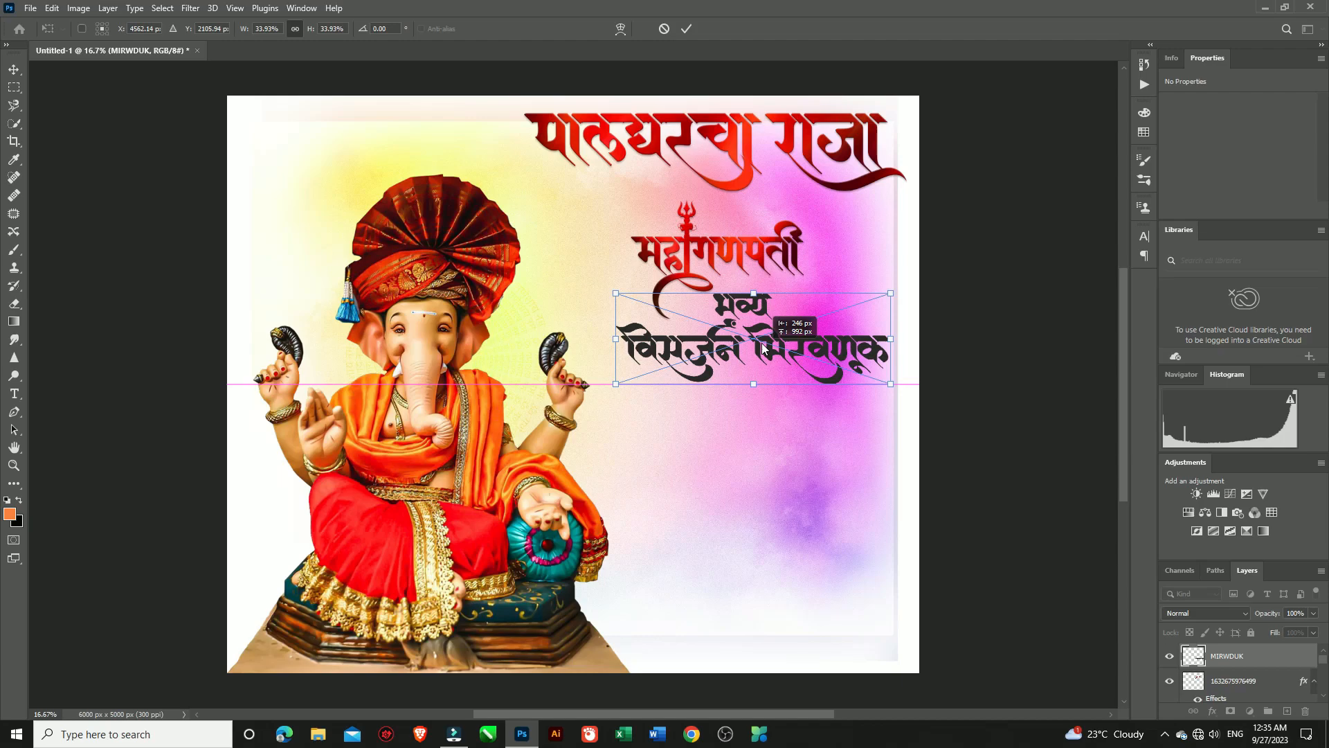
left_click_drag(763, 349, 763, 349)
left_click(685, 30)
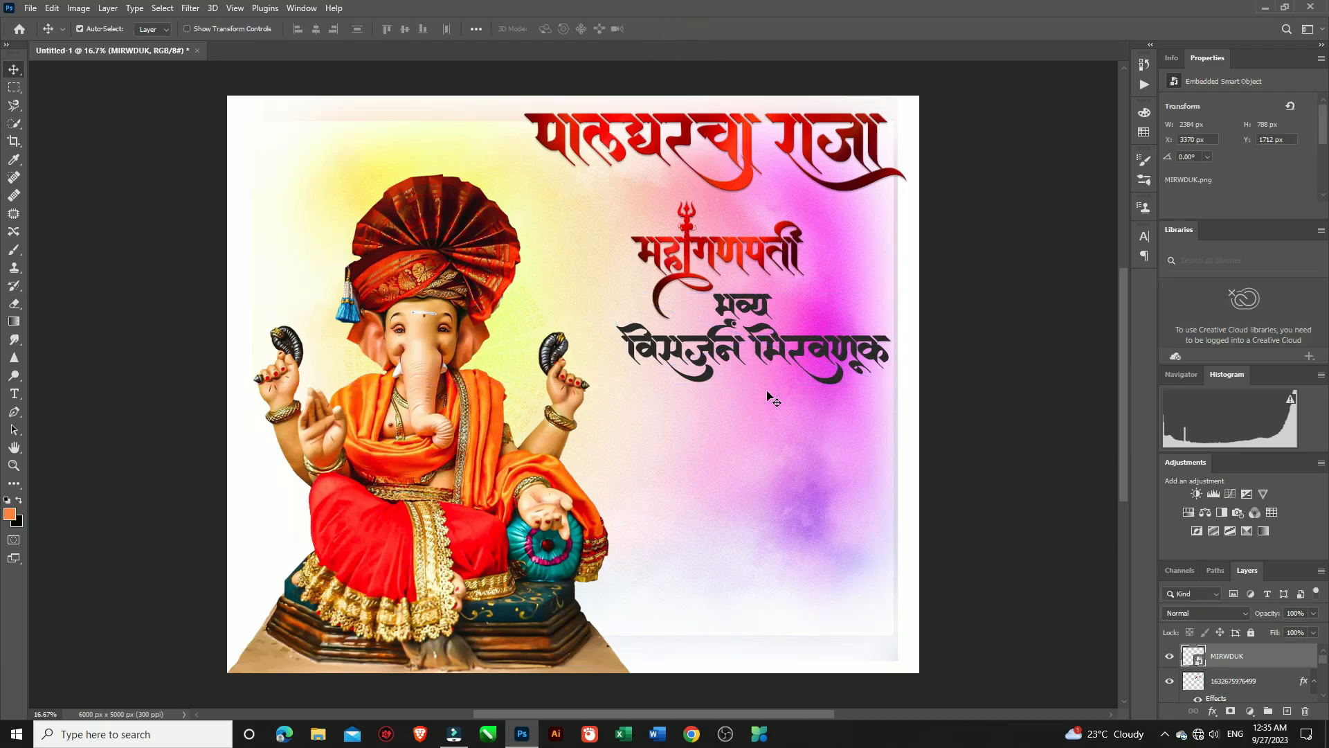
left_click(30, 8)
mouse_move(52, 8)
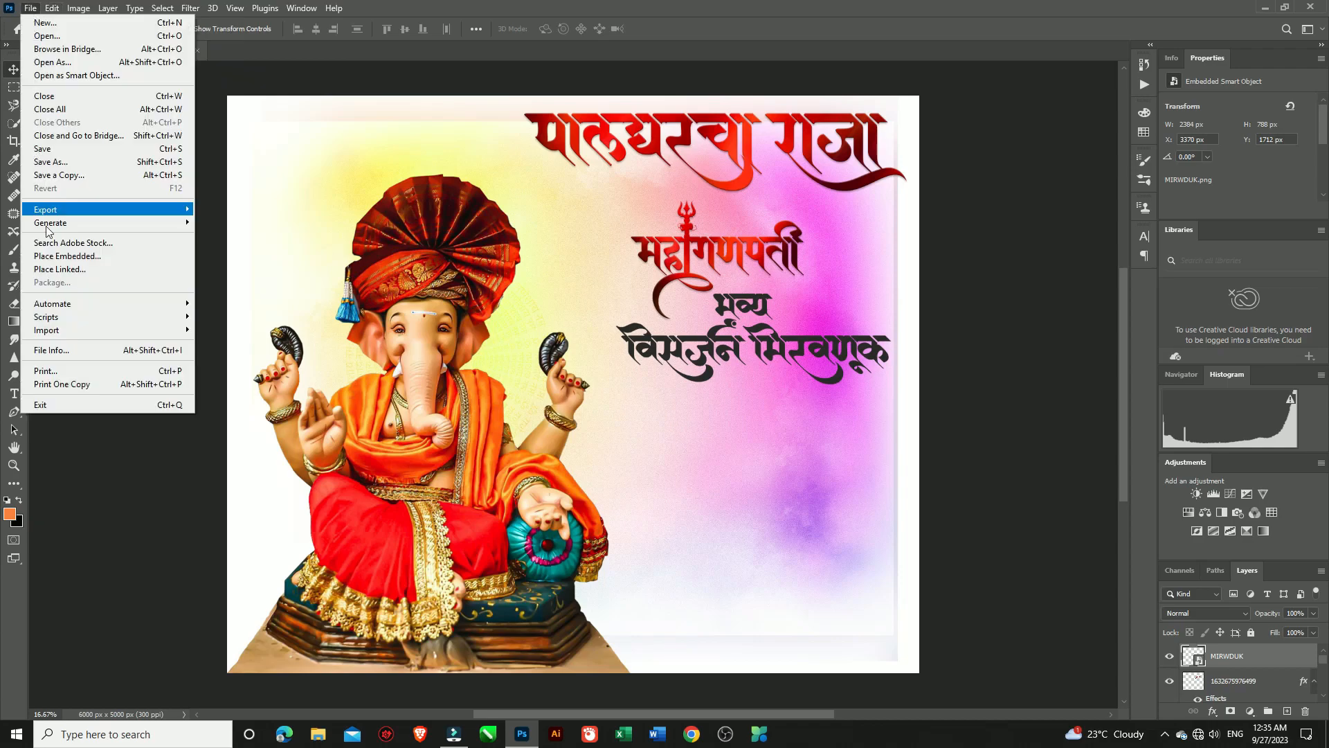
left_click(56, 256)
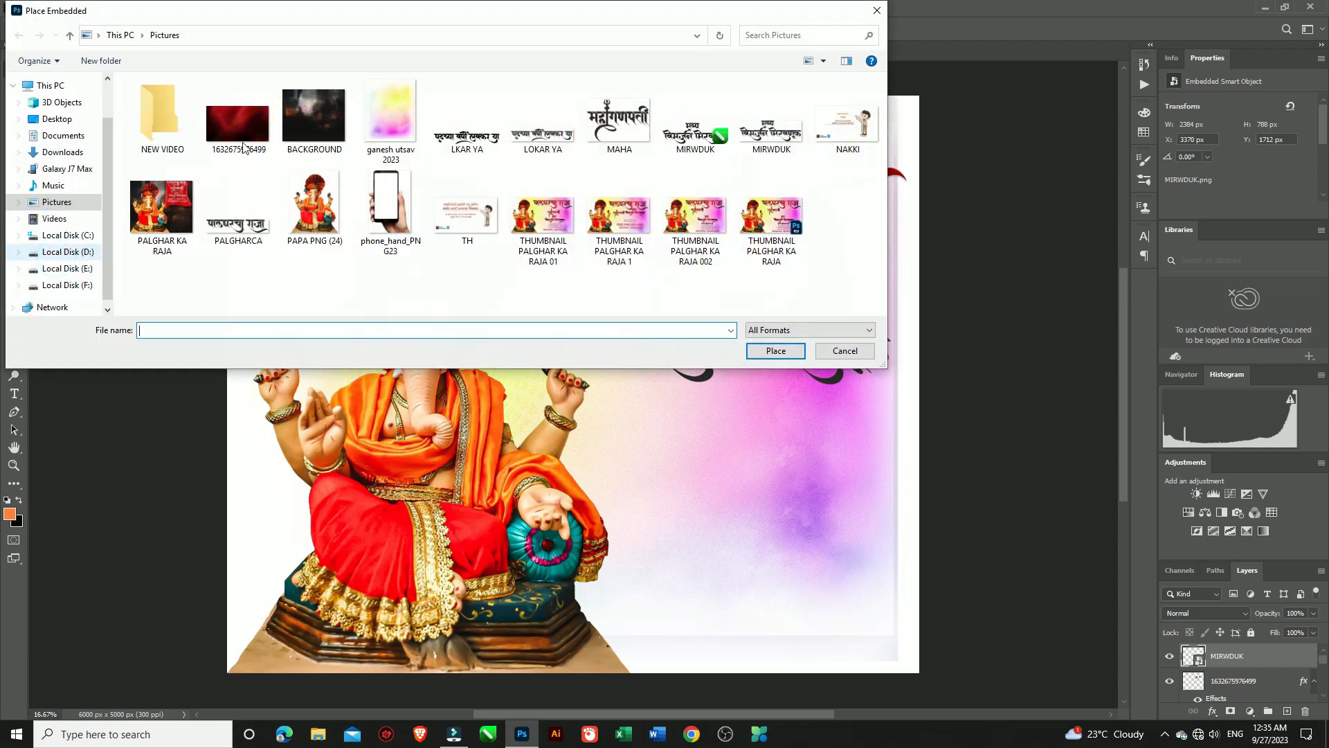
left_click(239, 117)
left_click(768, 351)
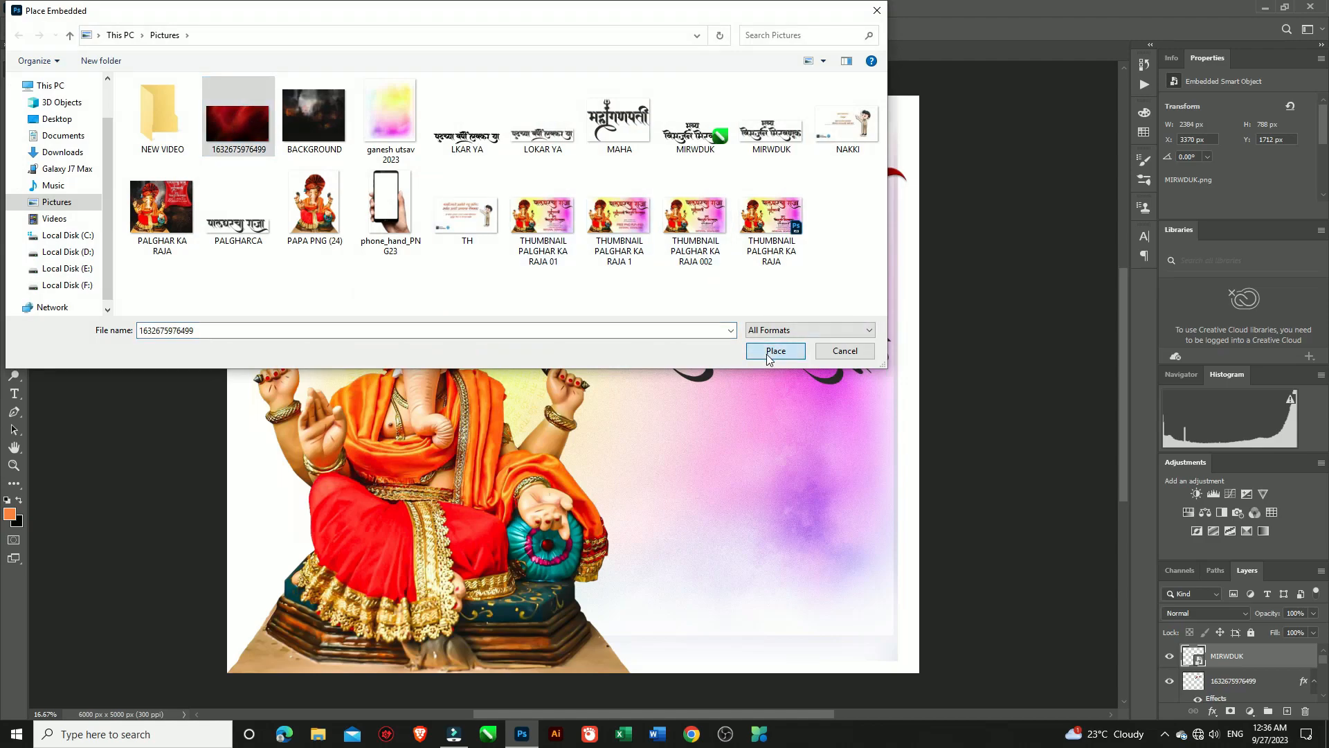
- Scale the placed red texture to about 61% and position it so it covers the "MIRWDUK" calligraphy
left_click_drag(263, 210, 519, 322)
left_click_drag(670, 386, 704, 312)
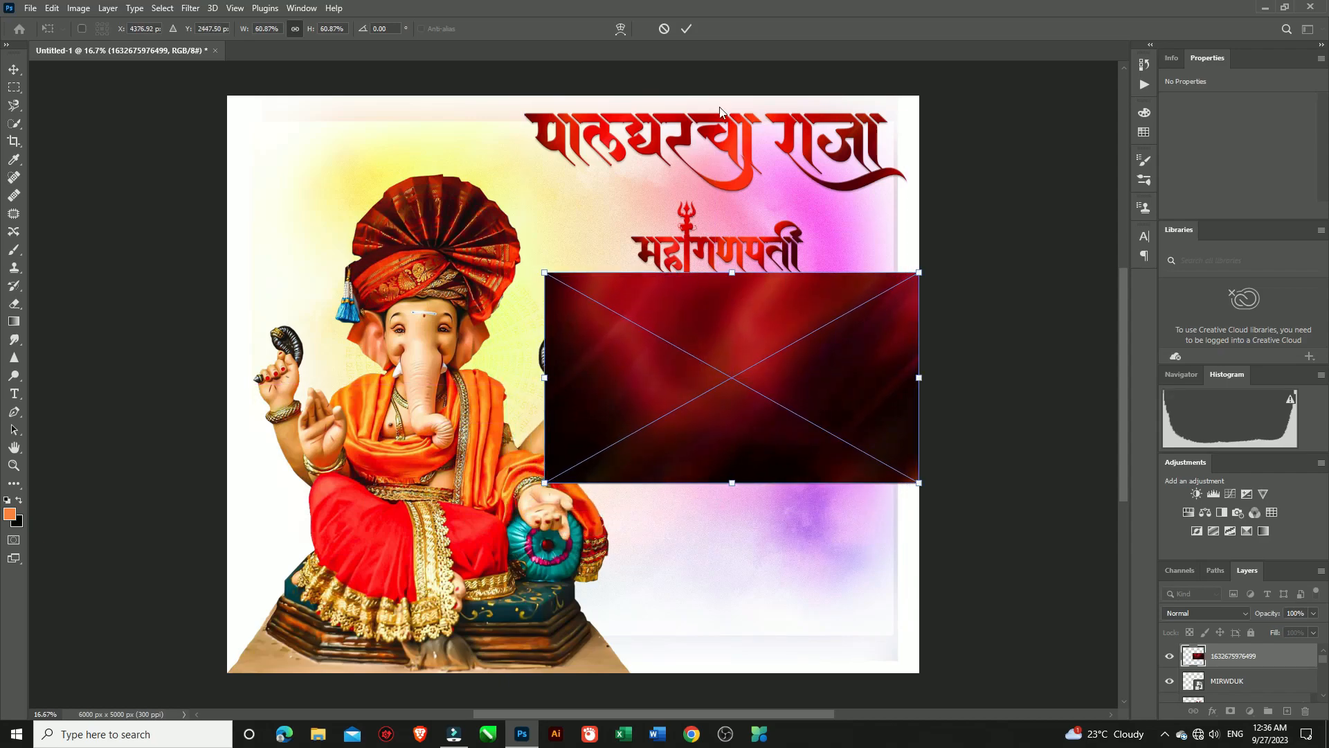
left_click(686, 28)
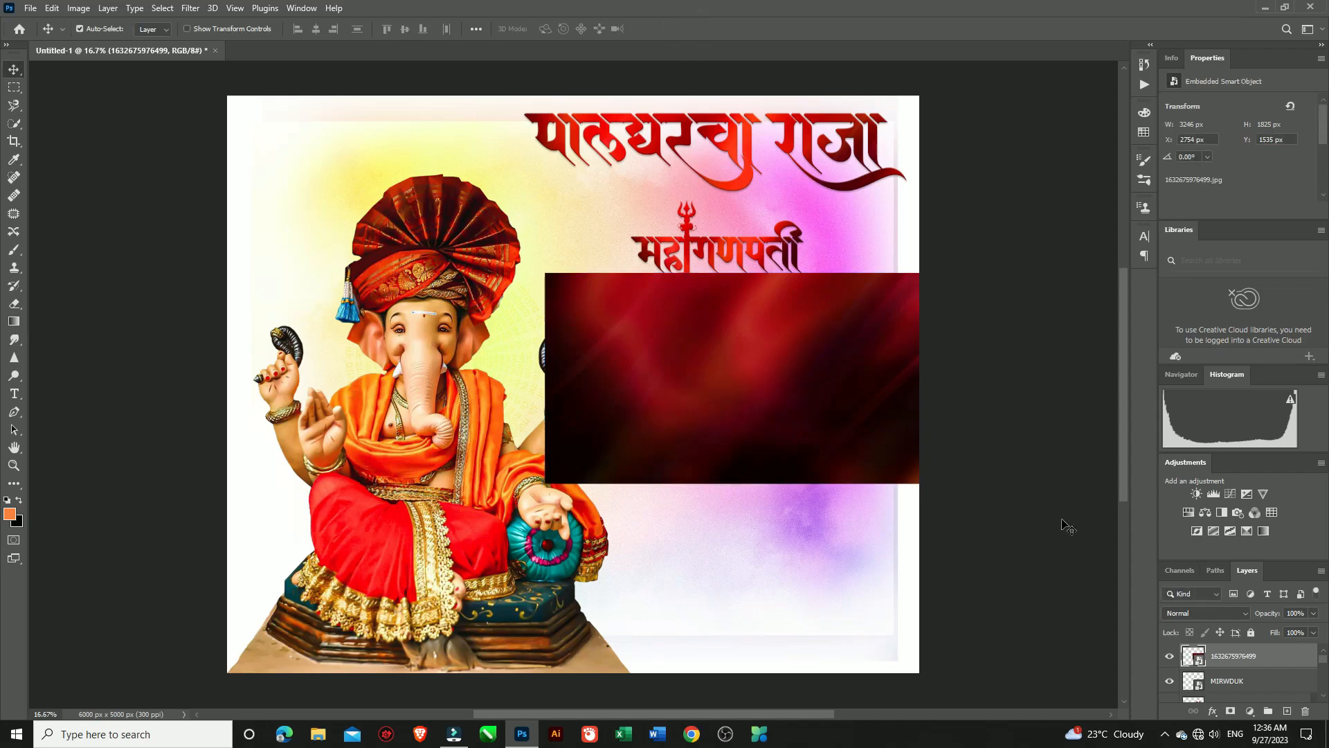
- Clip the red texture to the "MIRWDUK" calligraphy with a clipping mask and merge the two layers
right_click(1266, 665)
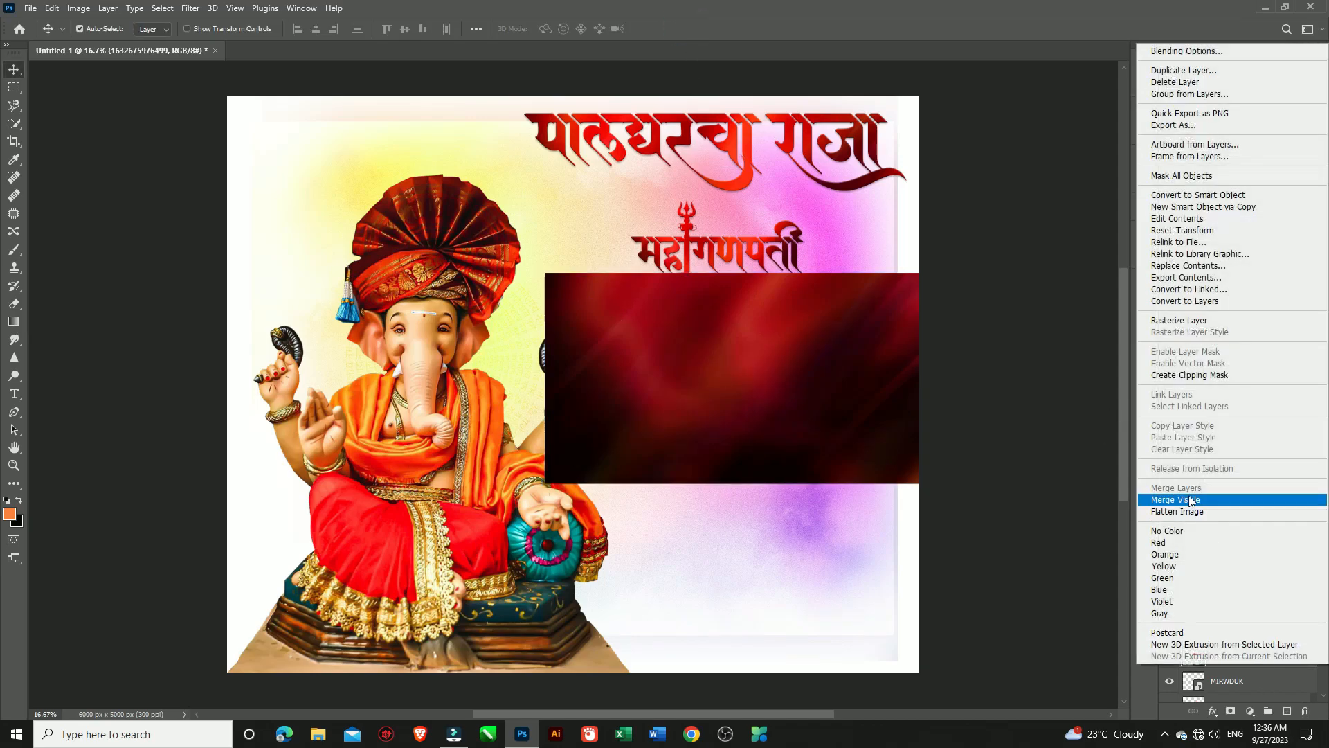
left_click(1176, 378)
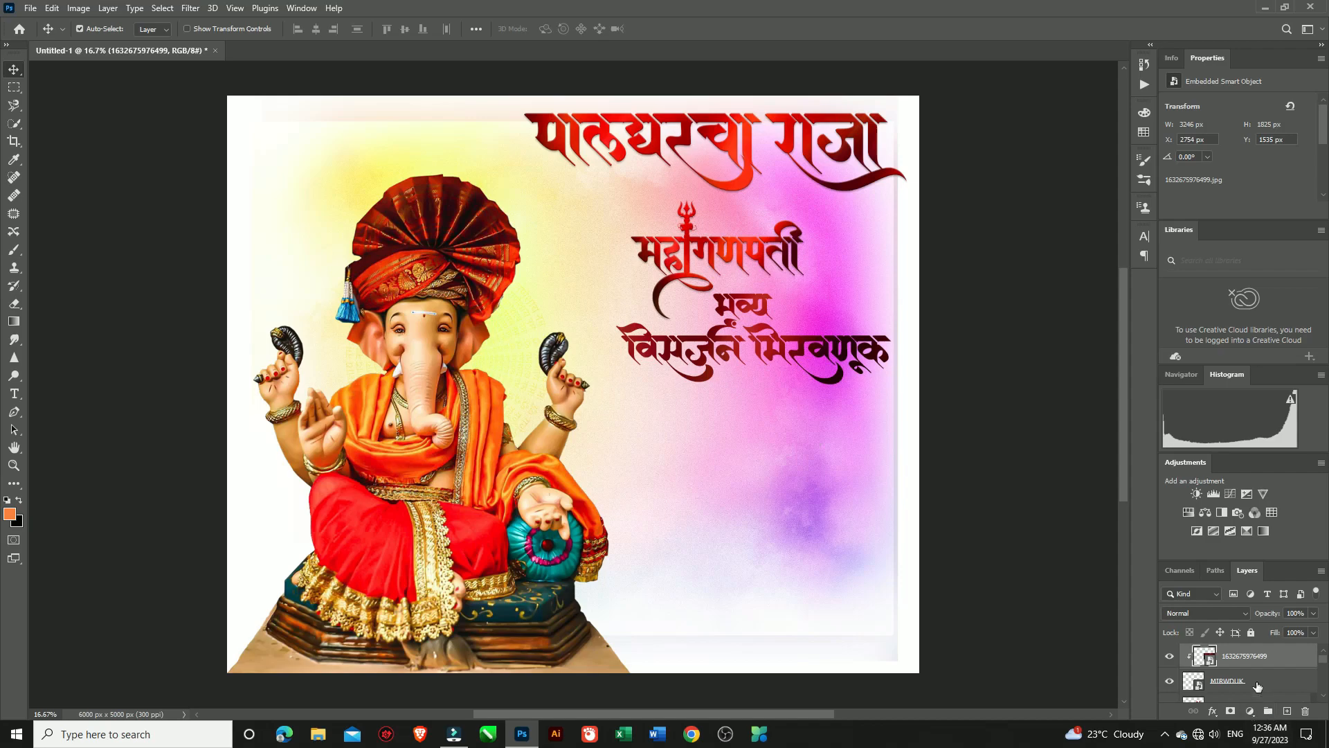
left_click(1257, 682, "shift")
right_click(1257, 666)
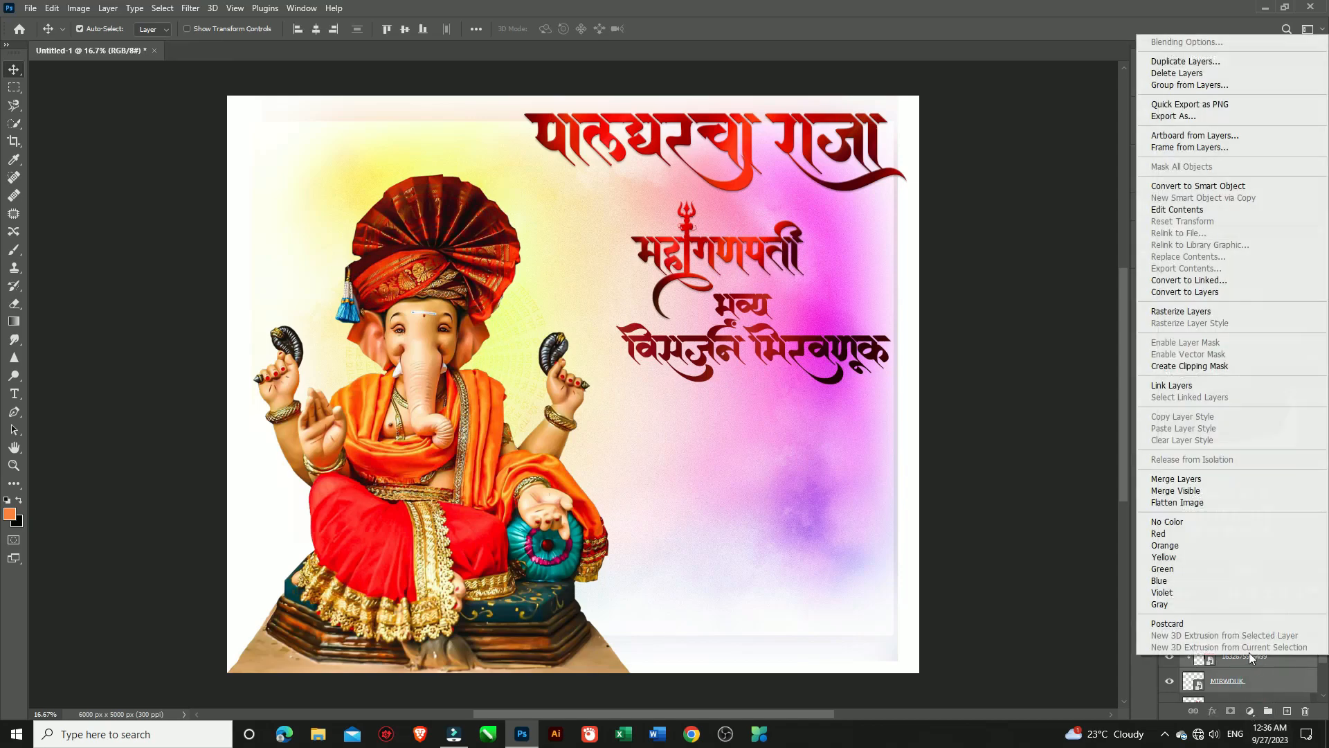
left_click(1163, 478)
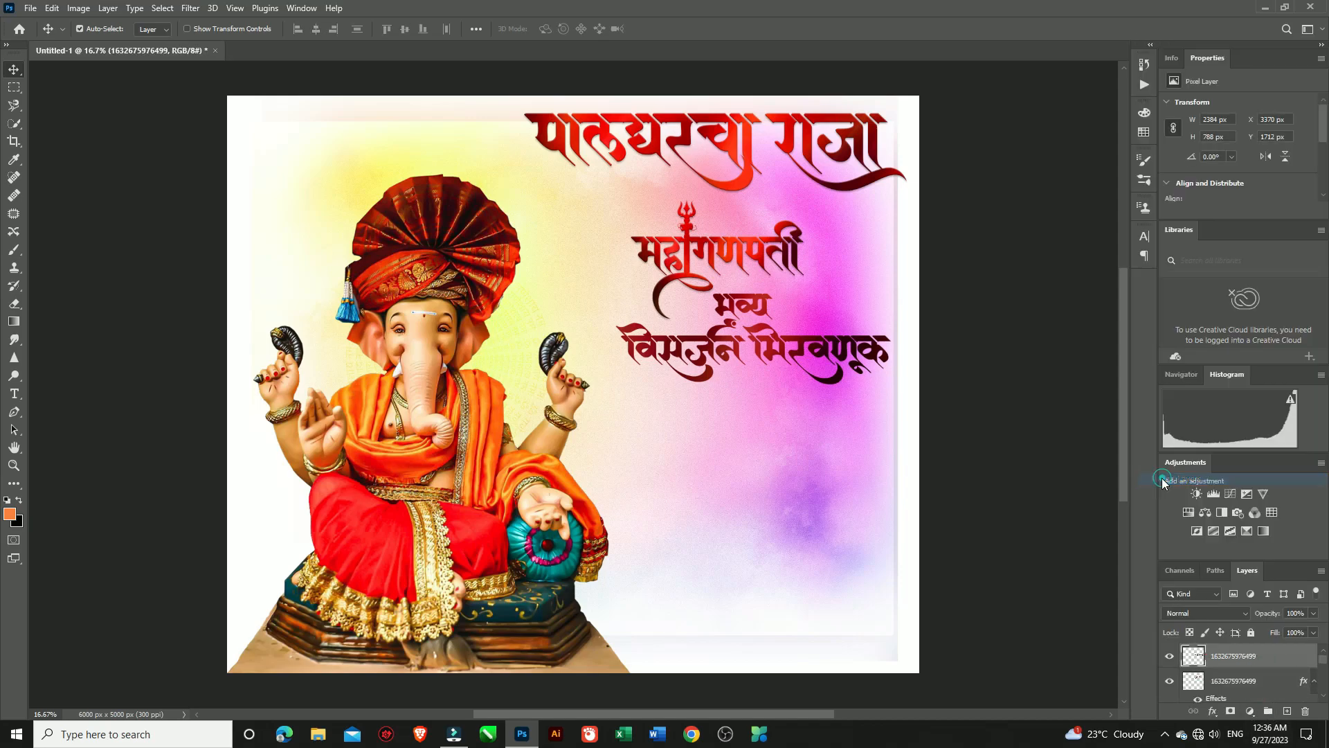
- Apply the Camera Raw filter to the "MIRWDUK" calligraphy with Temperature +29, Tint +21, Exposure +1.40, Contrast +24, Texture +34, Clarity +58, Dehaze +15, Vibrance +35
left_click(188, 10)
left_click(206, 113)
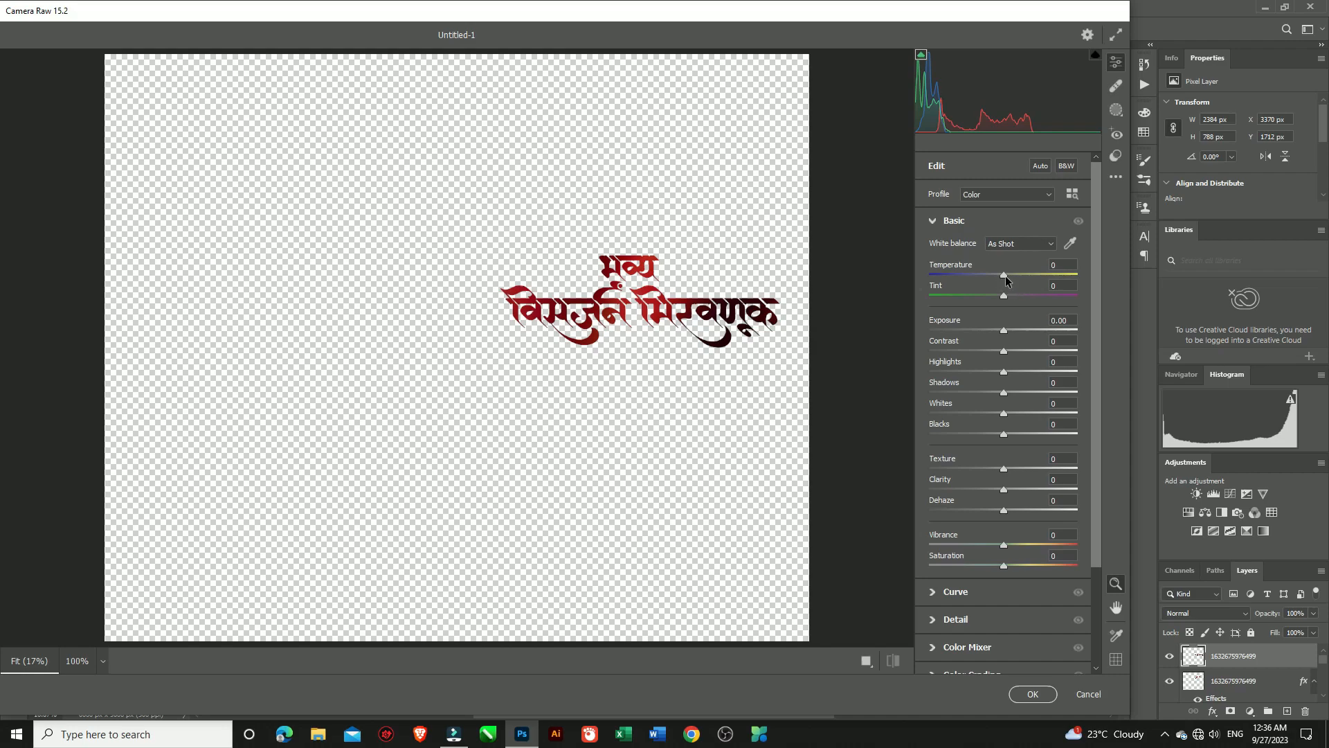
left_click_drag(1005, 275, 1039, 499)
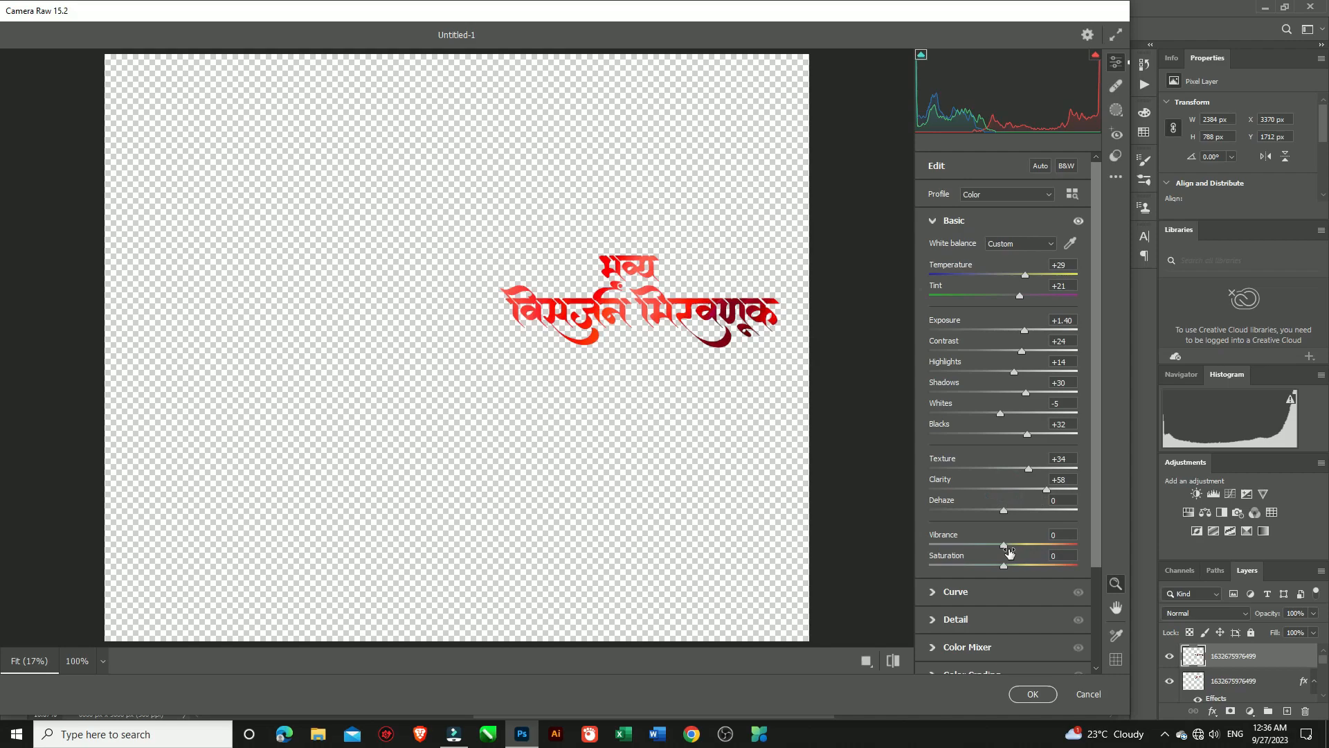
left_click_drag(1005, 545, 1030, 545)
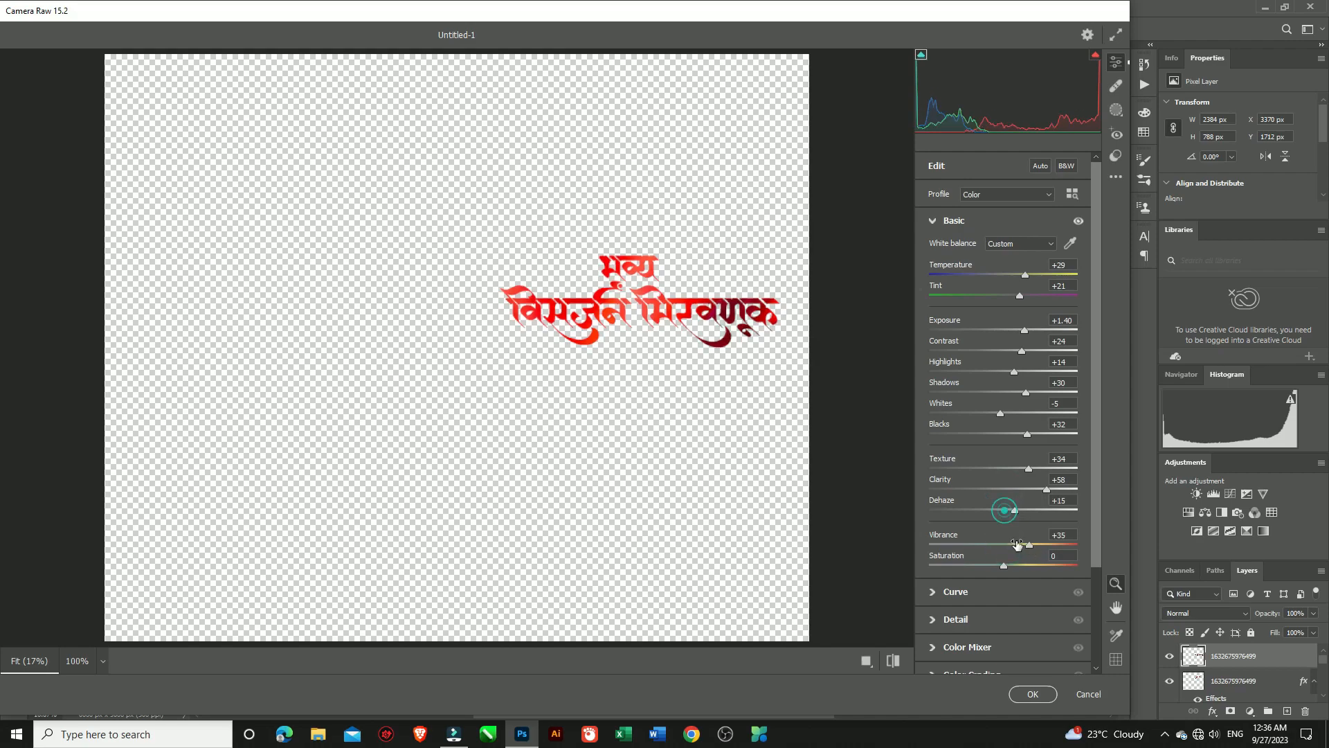
left_click(1033, 694)
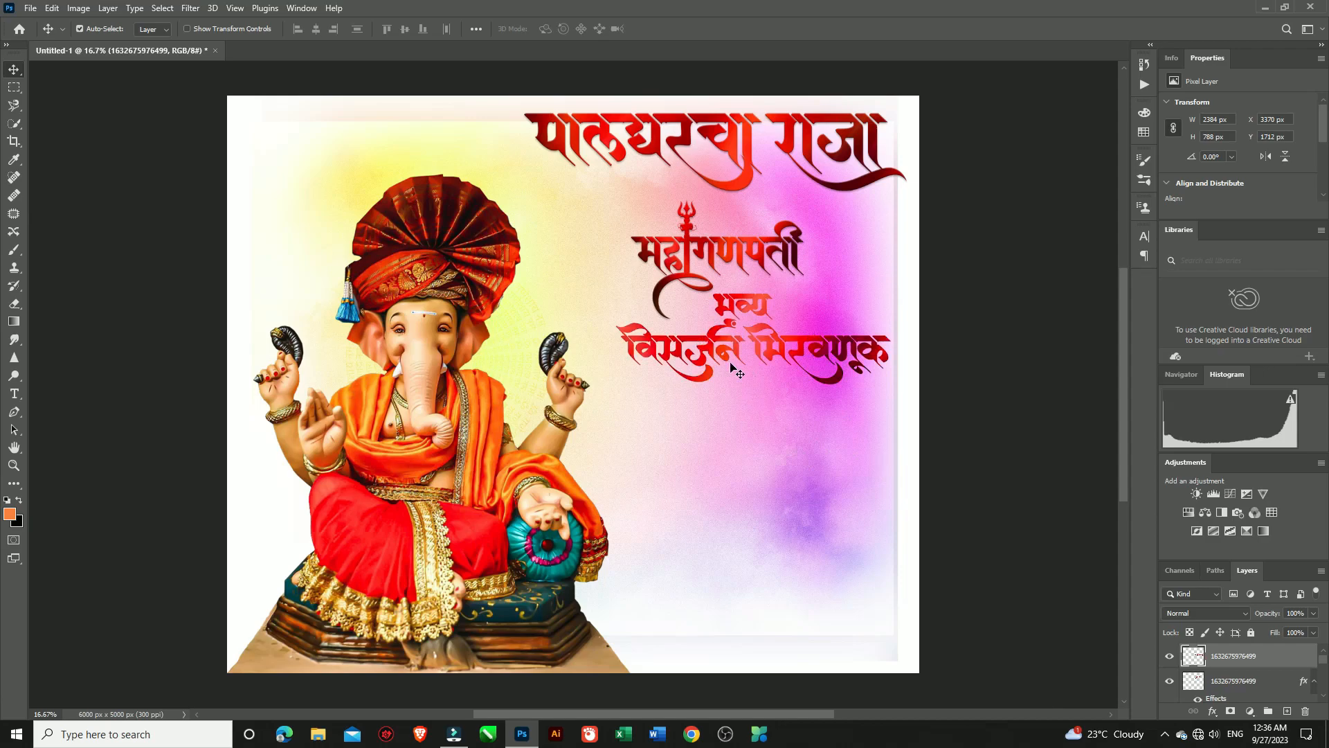
- Add Bevel & Emboss and Drop Shadow layer styles to the red-textured "MIRWDUK" calligraphy
double_click(1294, 665)
left_click(803, 308)
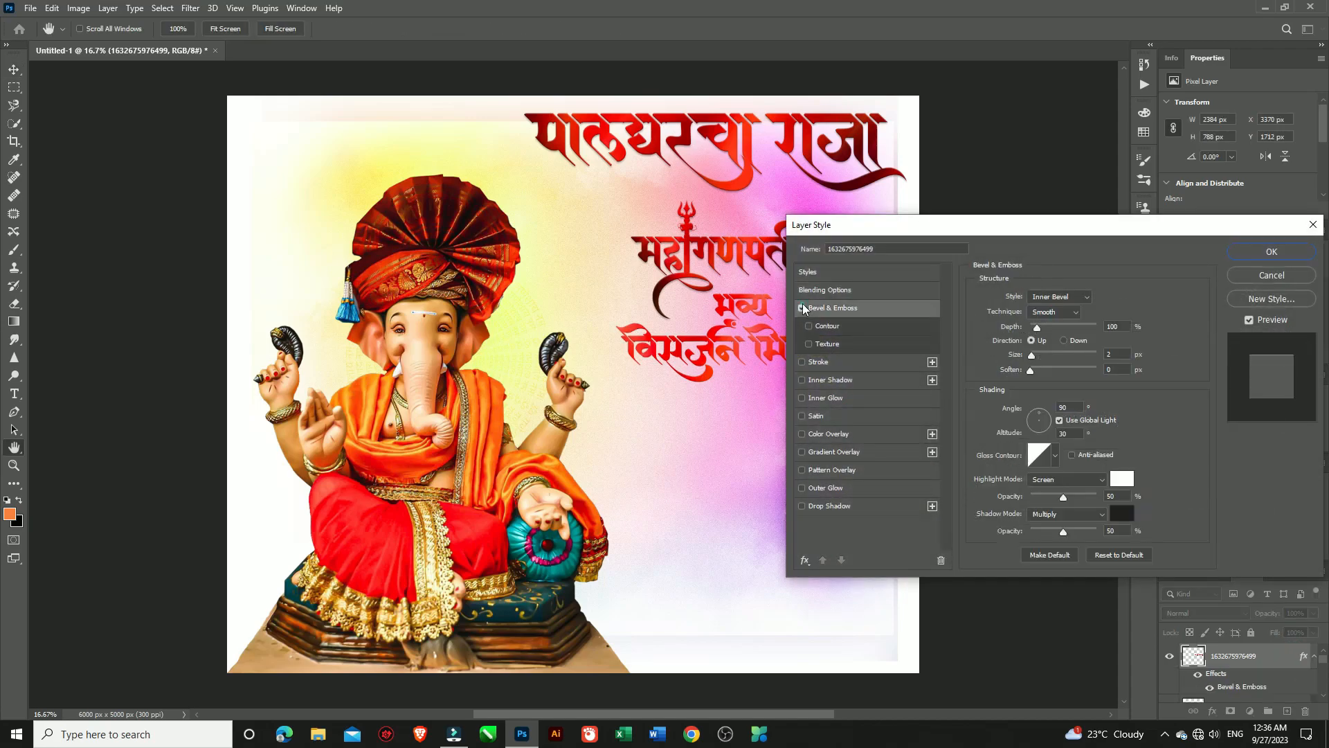
left_click(800, 505)
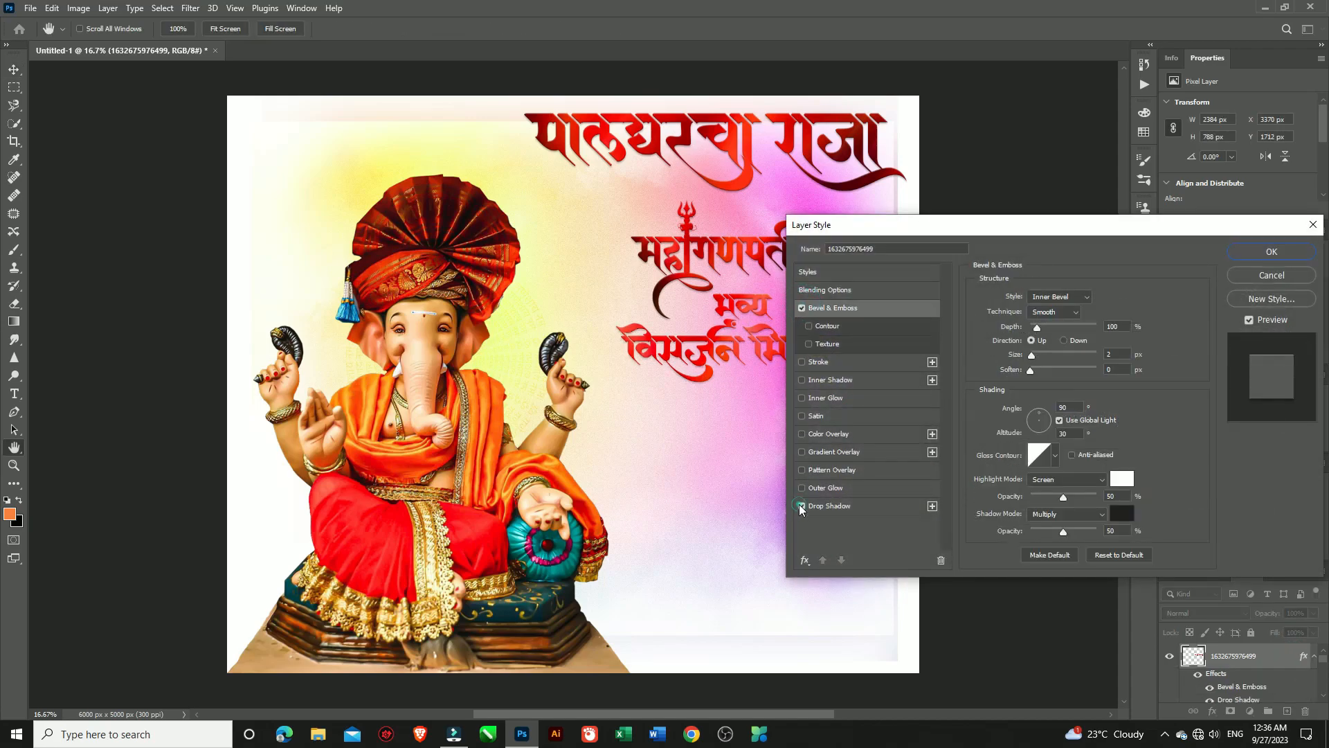
left_click(1272, 252)
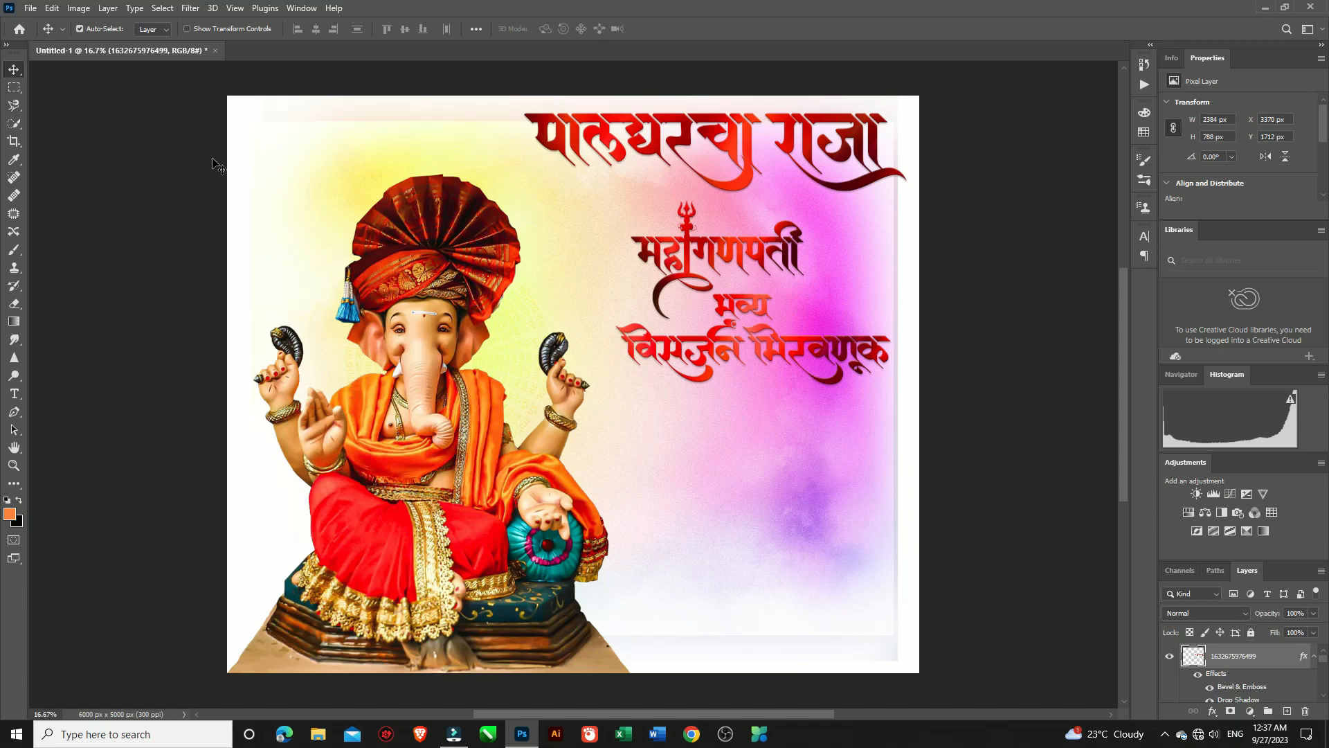
- Place the embedded image "LOKAR YA", scale it to about 41%, and position it directly below the "MIRWDUK" calligraphy
left_click(30, 8)
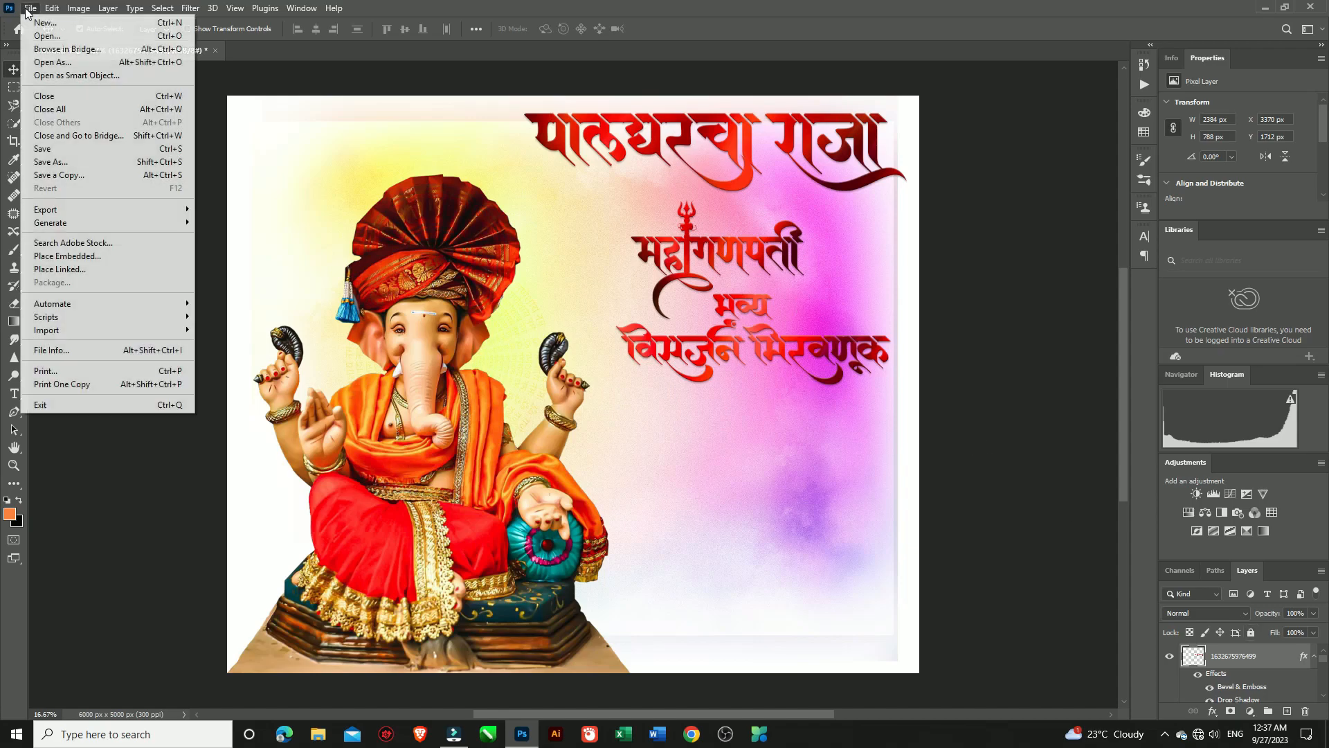
left_click(62, 256)
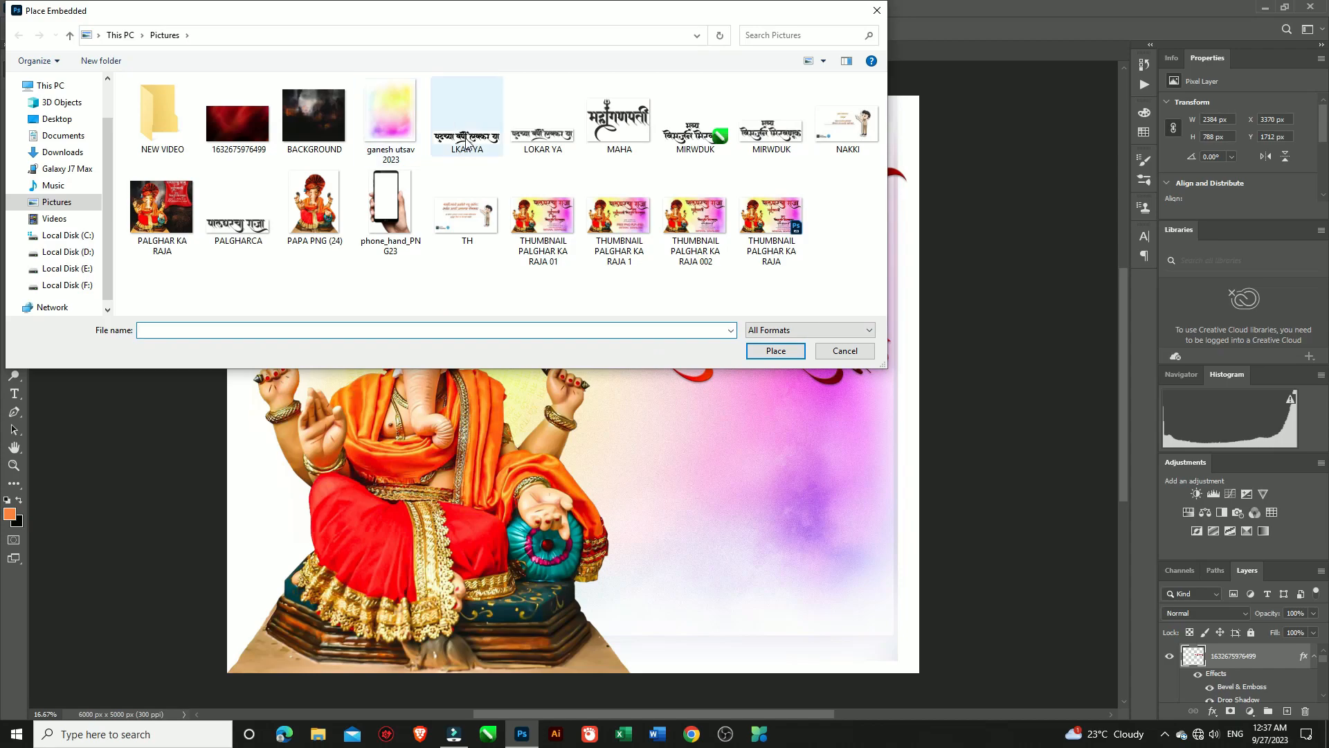
left_click(540, 128)
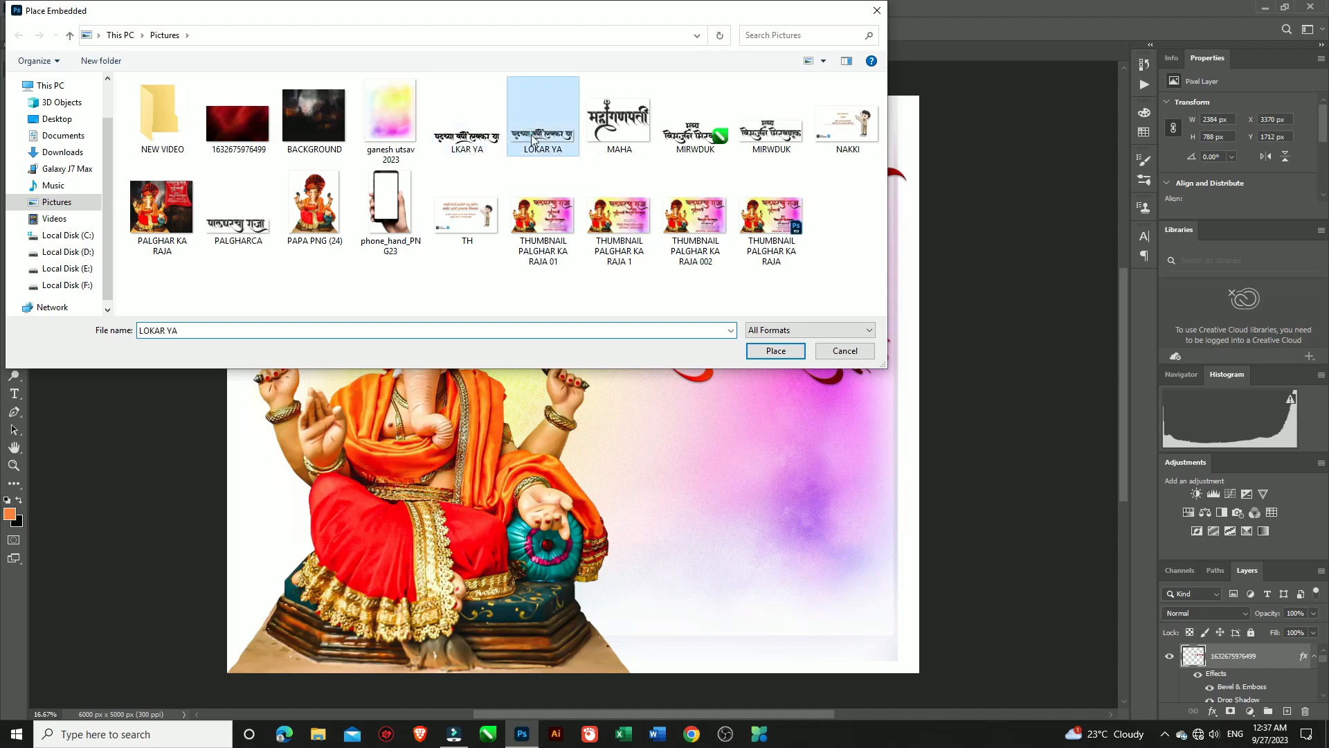
left_click(762, 351)
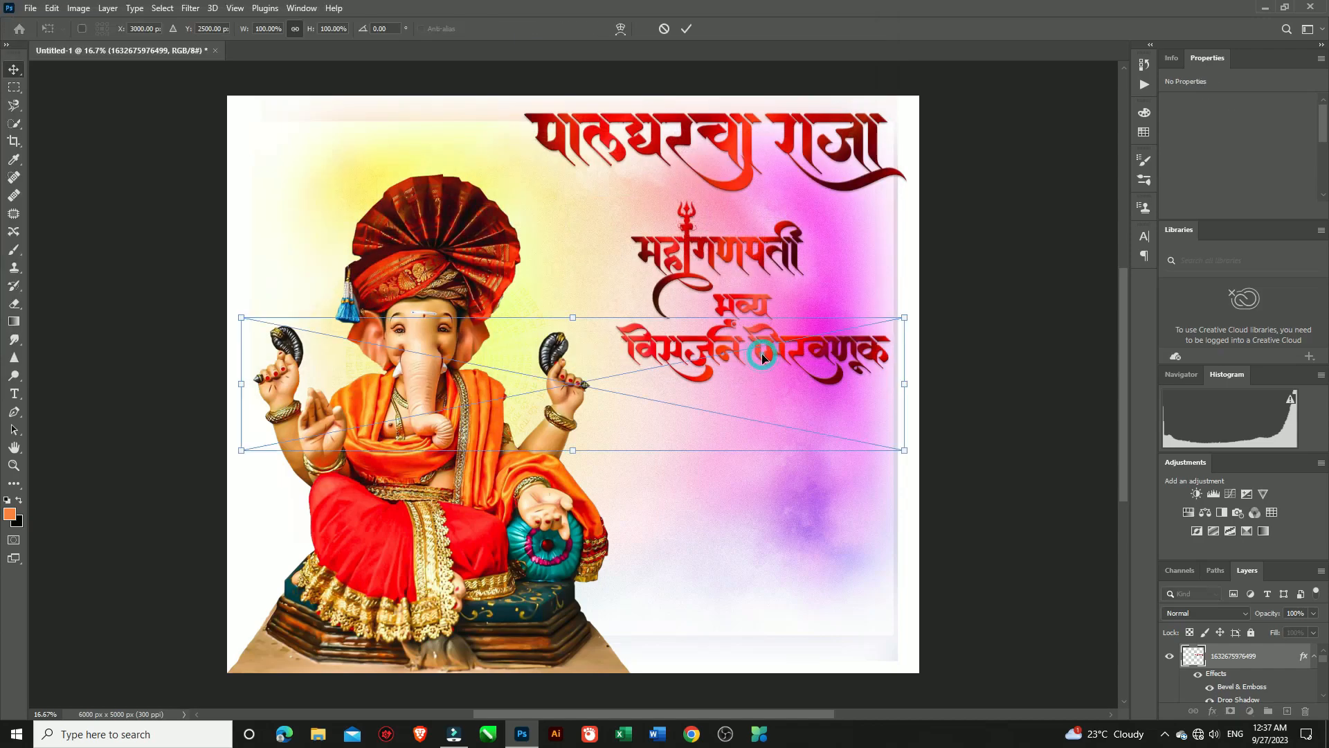
left_click_drag(239, 319, 630, 396)
left_click_drag(753, 421, 745, 414)
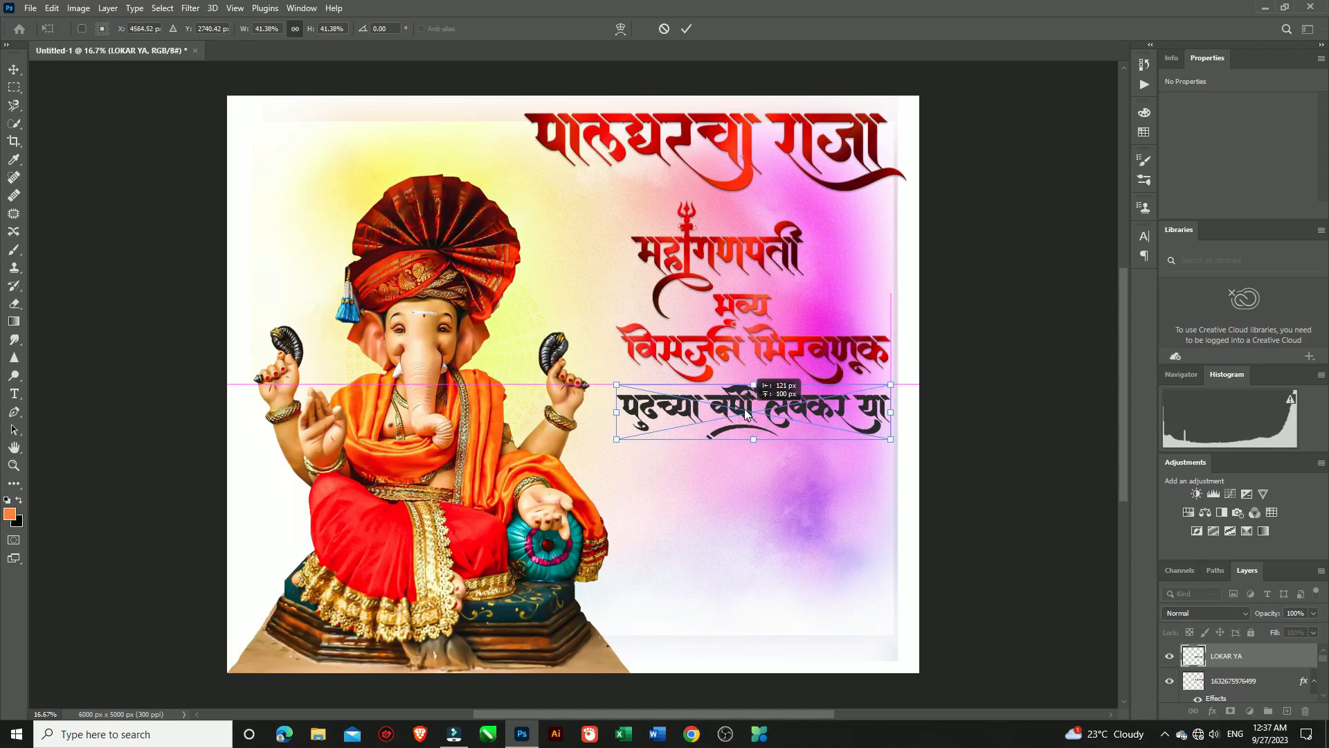
left_click_drag(745, 414, 745, 414)
left_click(686, 29)
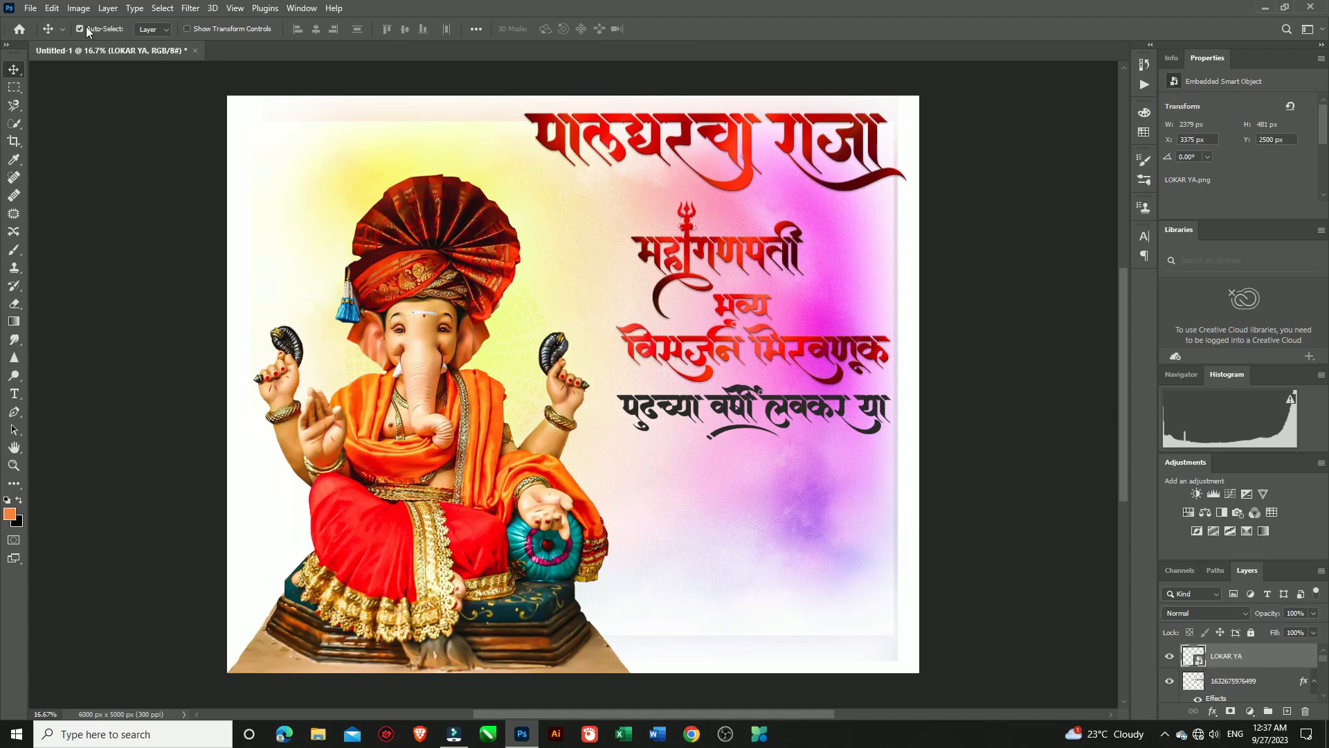
left_click(30, 8)
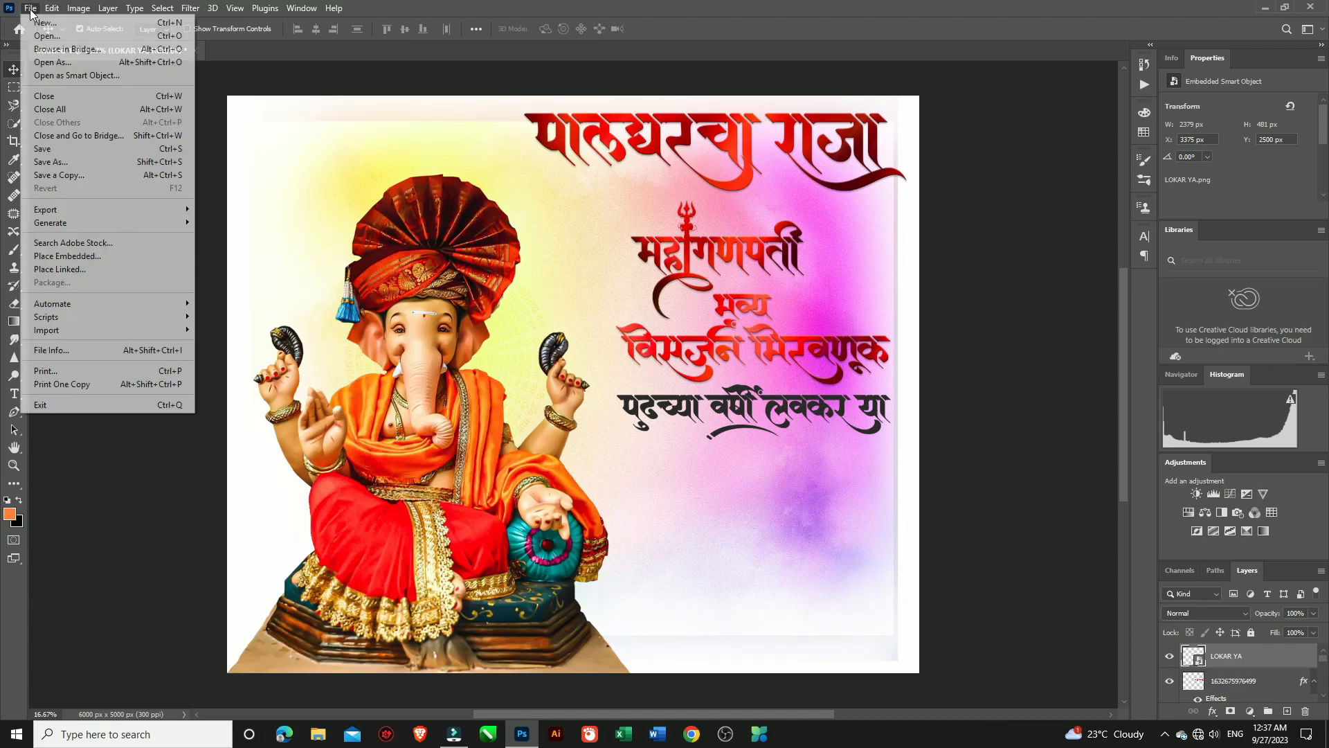
left_click(48, 258)
left_click(239, 116)
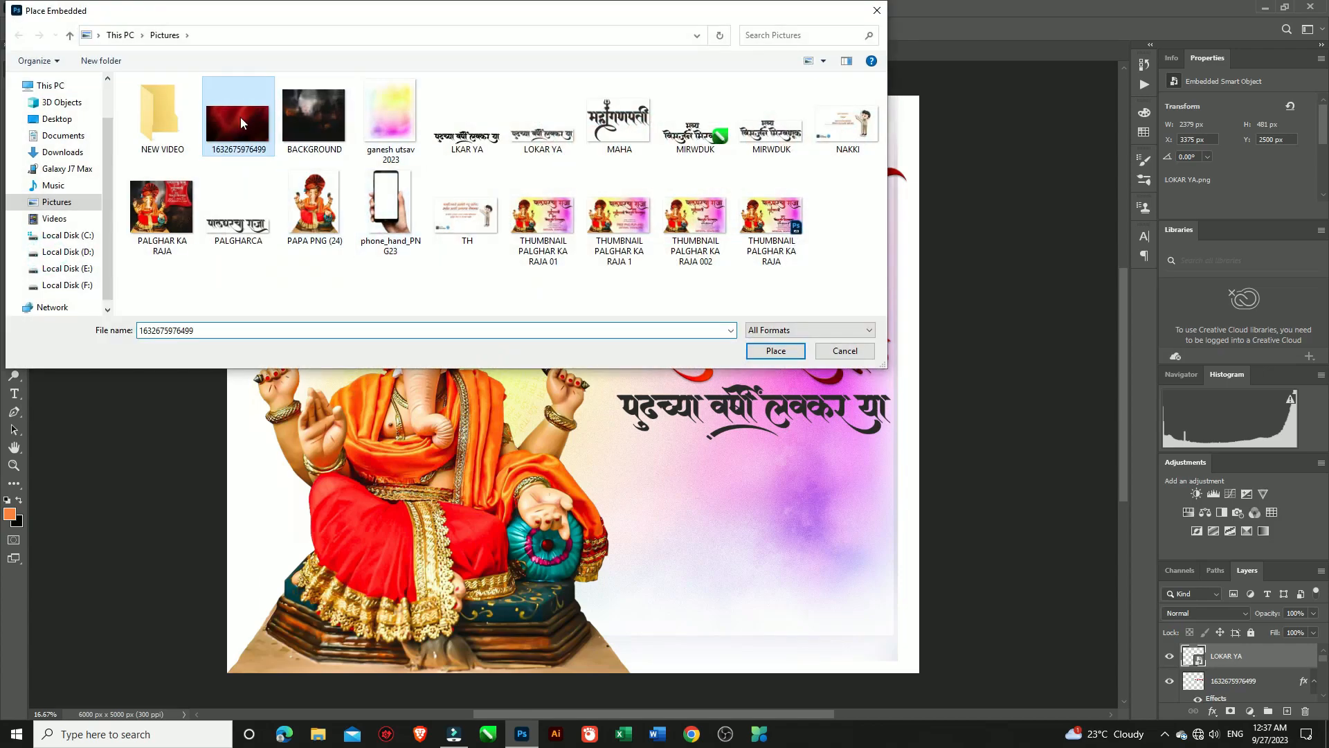
left_click(776, 350)
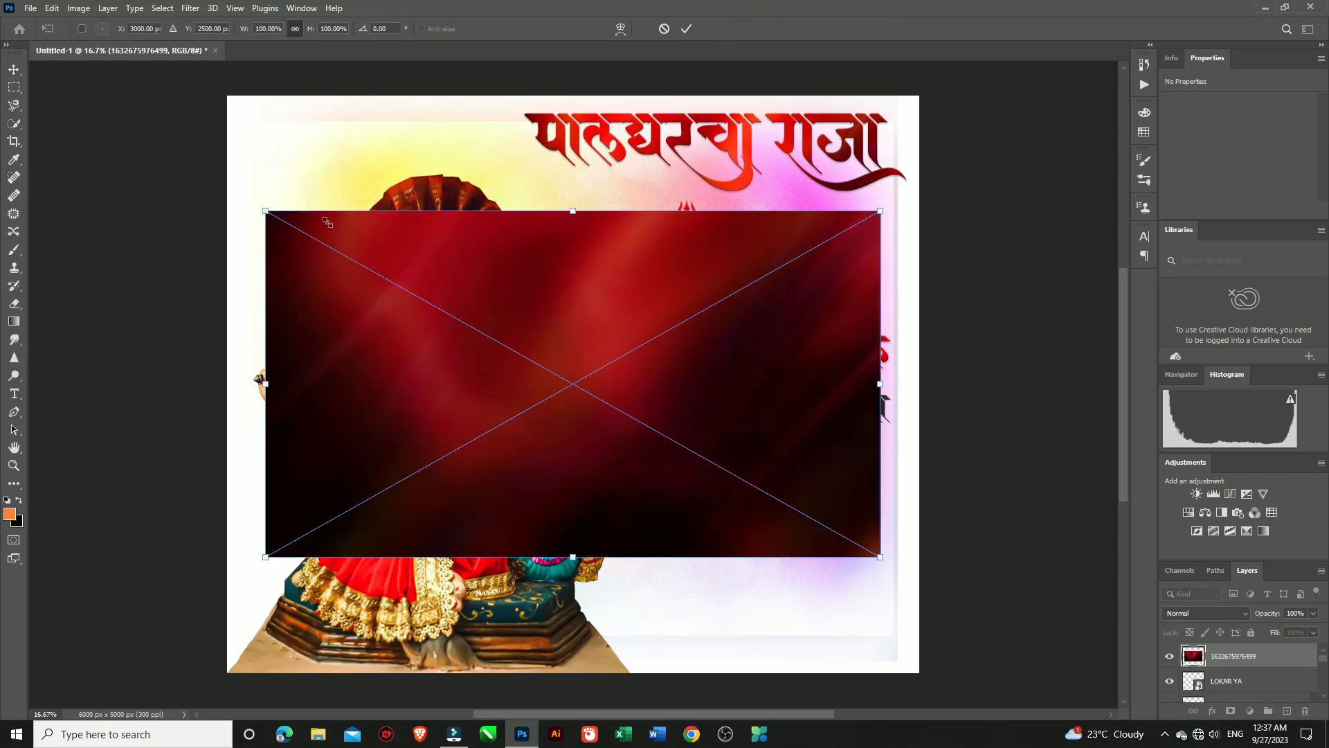
left_click_drag(266, 212, 616, 409)
left_click_drag(728, 459, 729, 425)
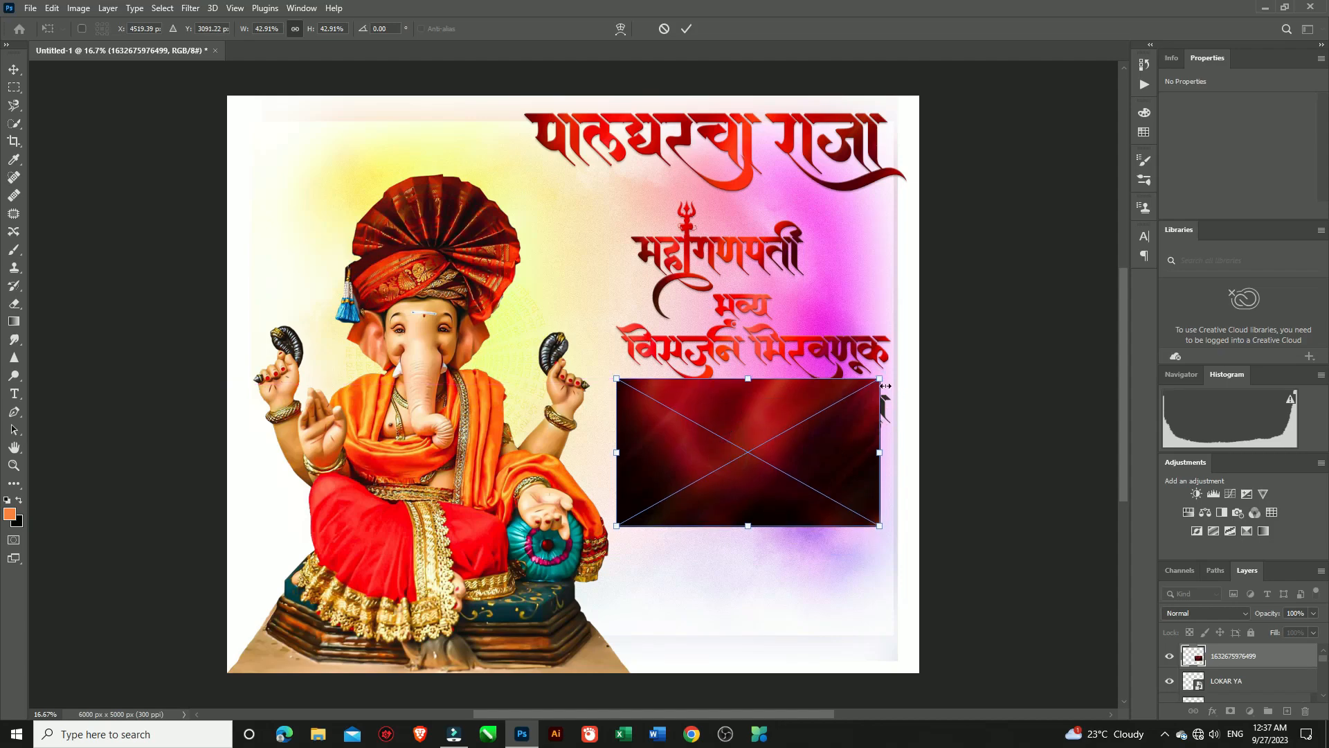
left_click_drag(881, 378, 905, 364)
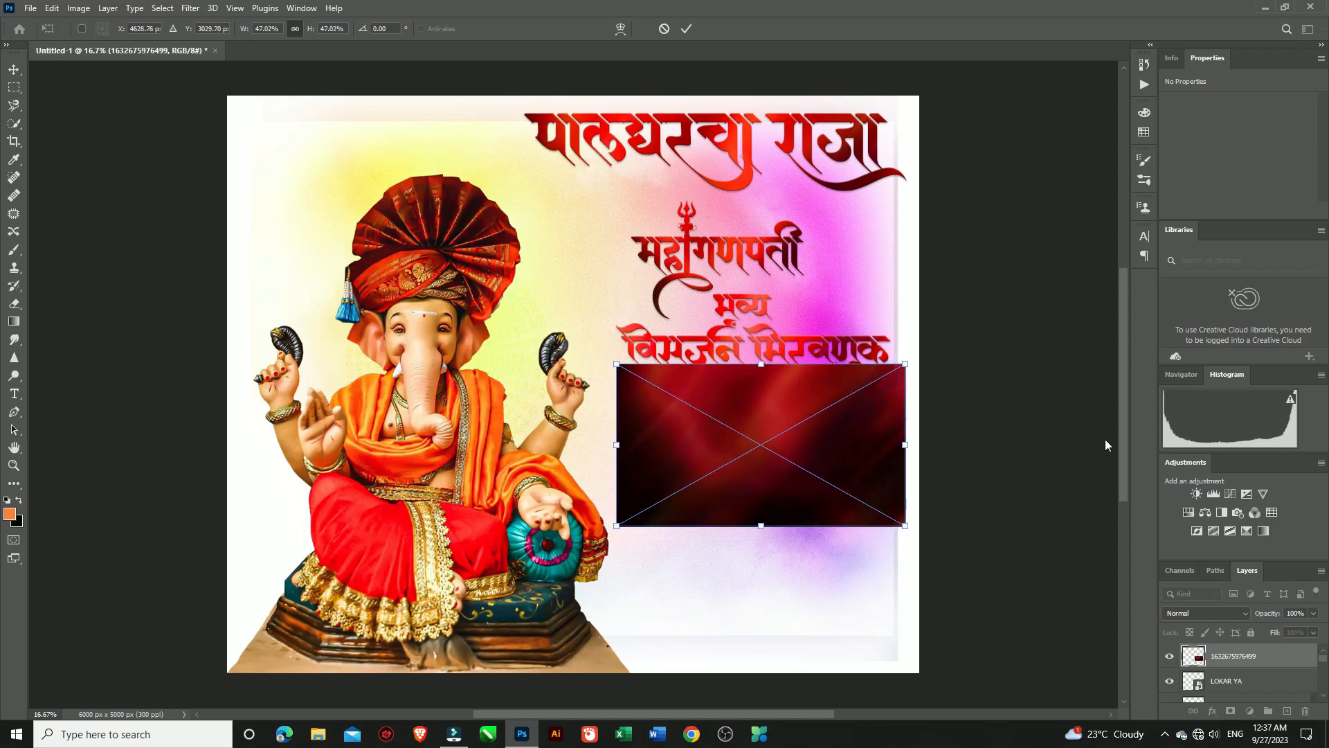
left_click(687, 31)
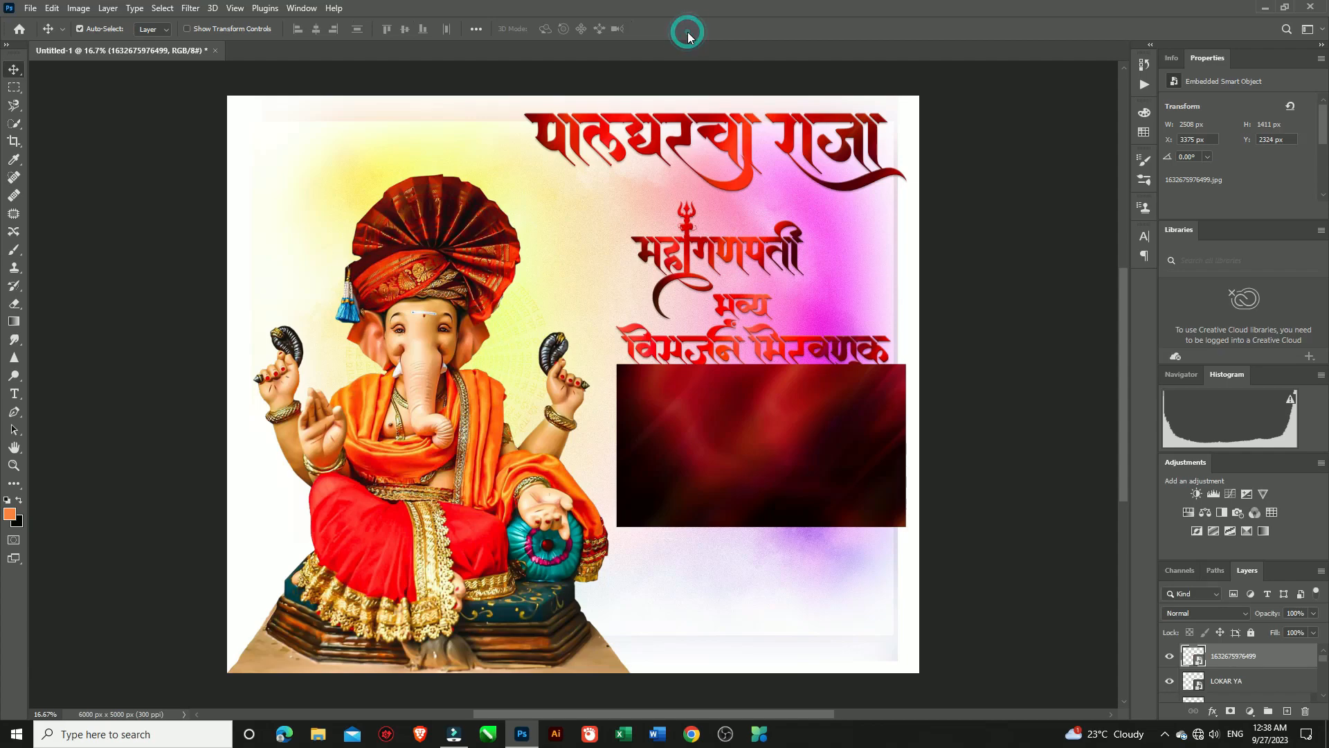
- Clip the red texture to the "LOKAR YA" calligraphy with a clipping mask and merge the two layers
right_click(1271, 659)
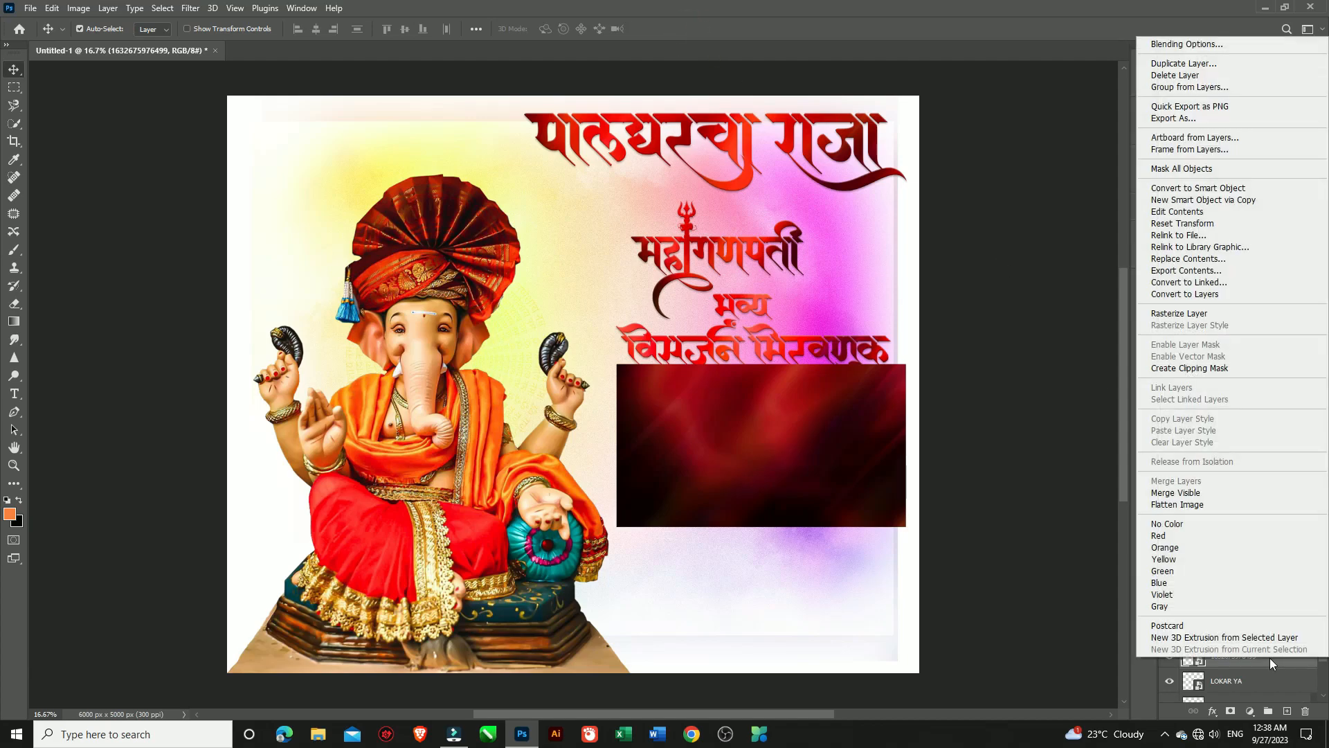
left_click(1173, 366)
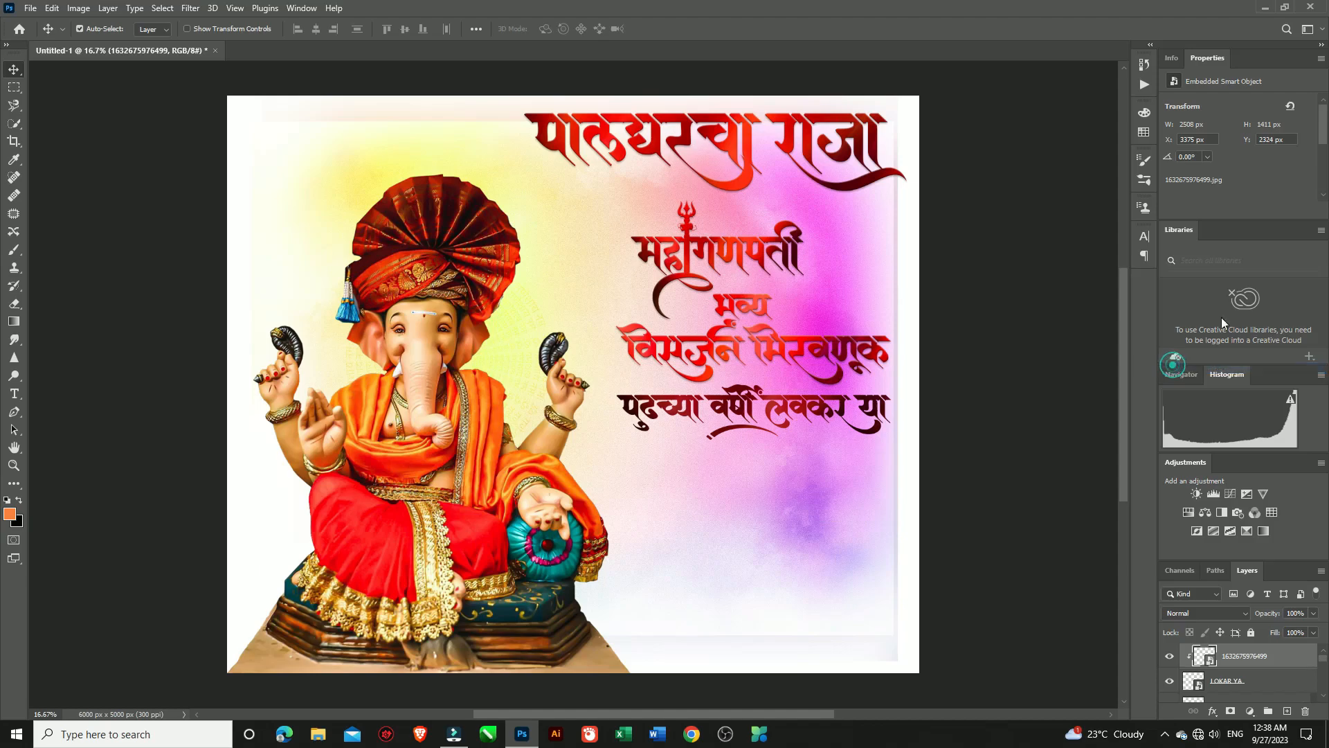
left_click(1246, 682, "shift")
right_click(1240, 663)
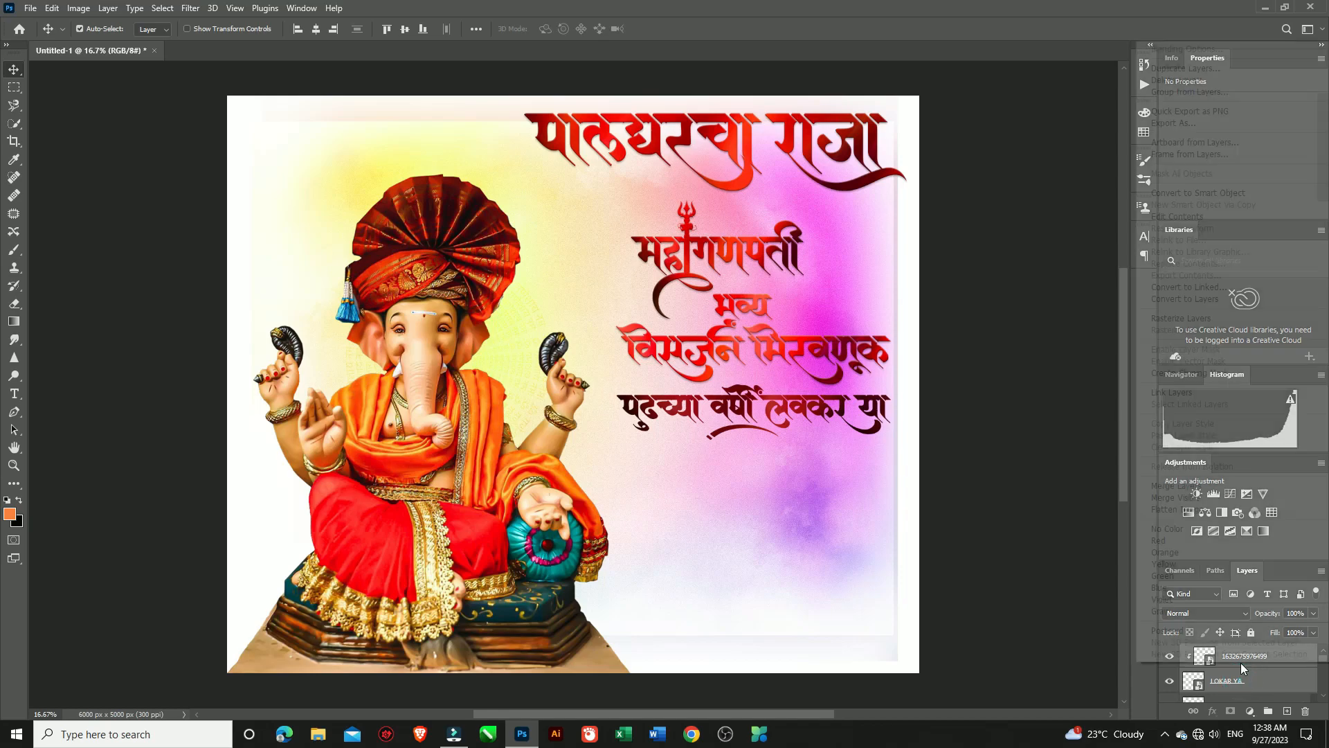
left_click(1177, 485)
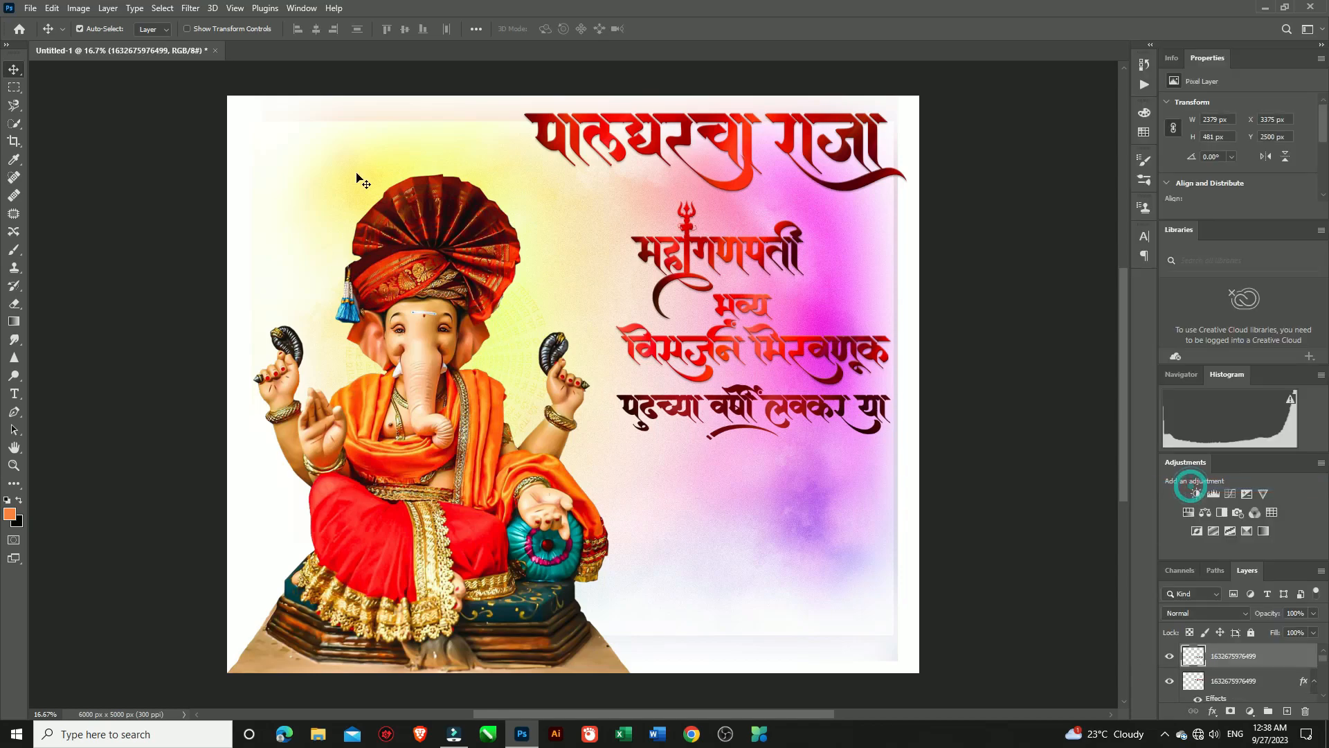
- In the Camera Raw filter for the "LOKAR YA" calligraphy, set Temperature +36, Tint +27, Exposure +1.15, Contrast +22, Highlights +25, Whites +26 and Blacks +25
left_click(188, 9)
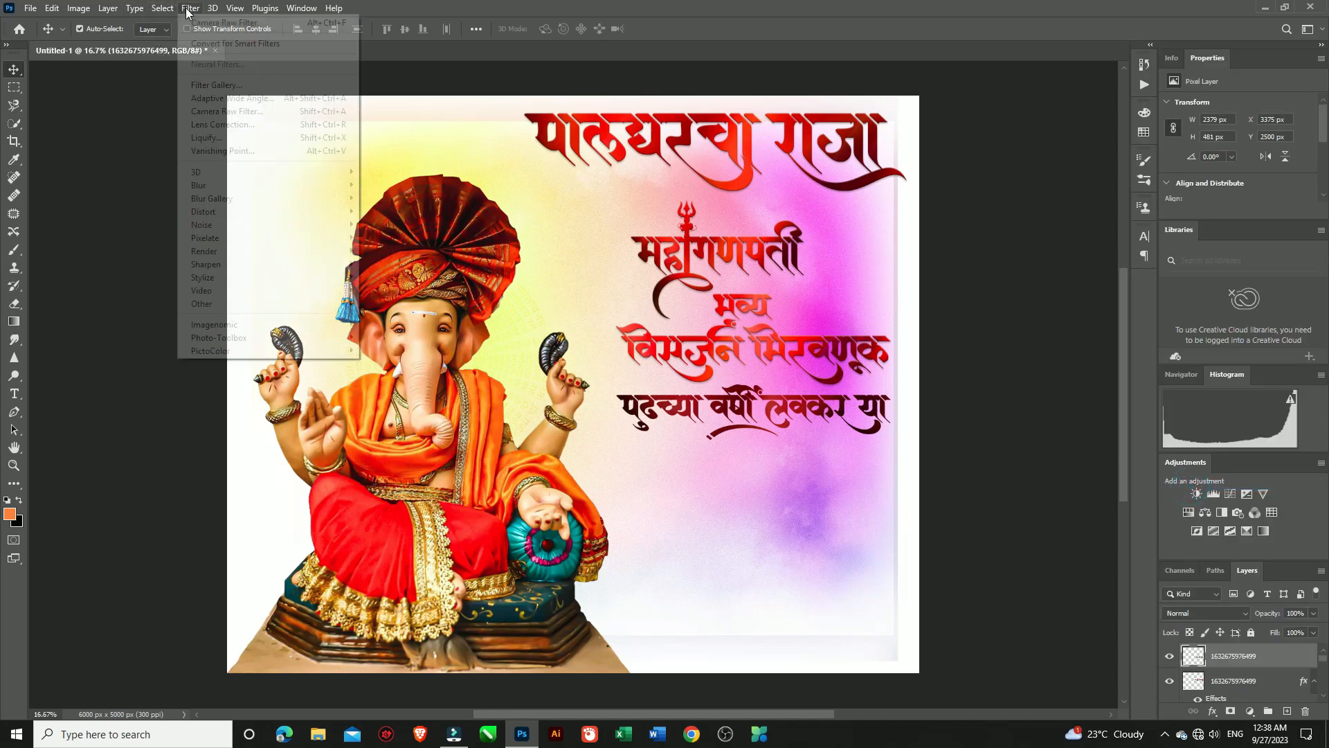
left_click(214, 115)
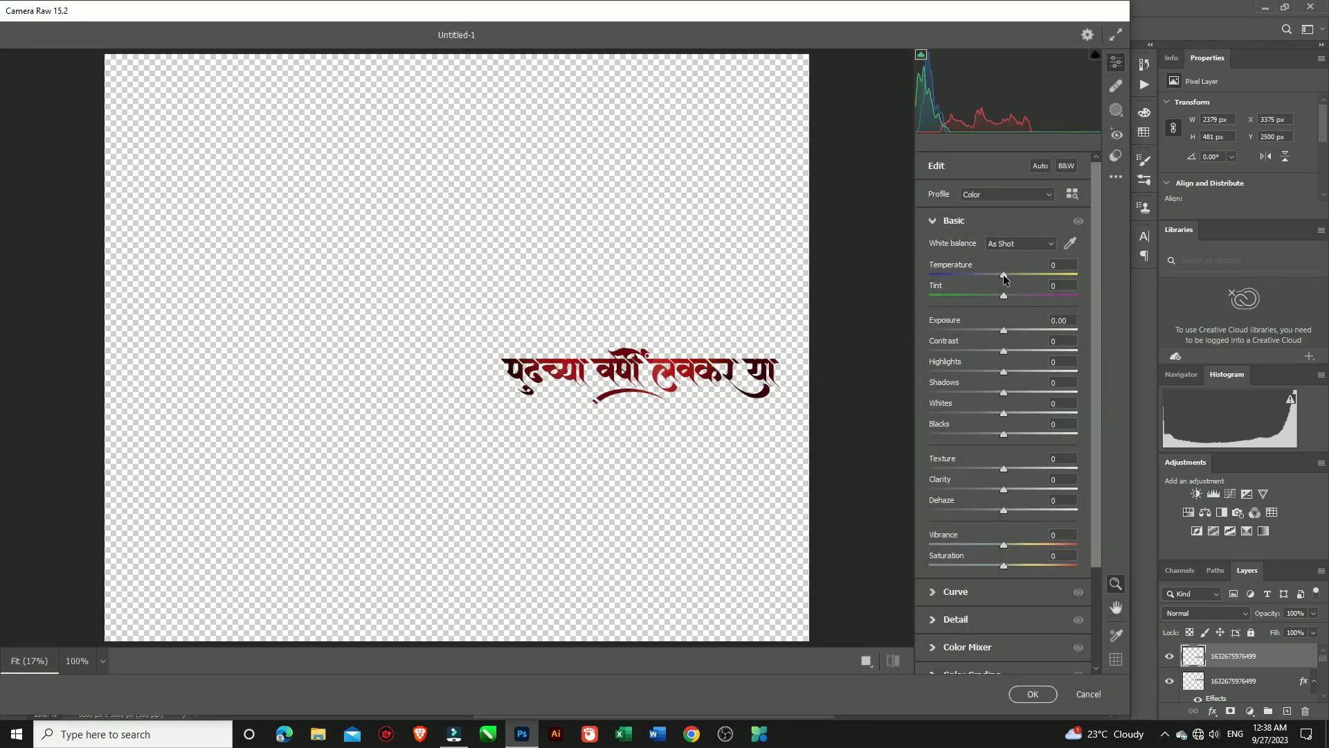
left_click_drag(1004, 276, 1023, 296)
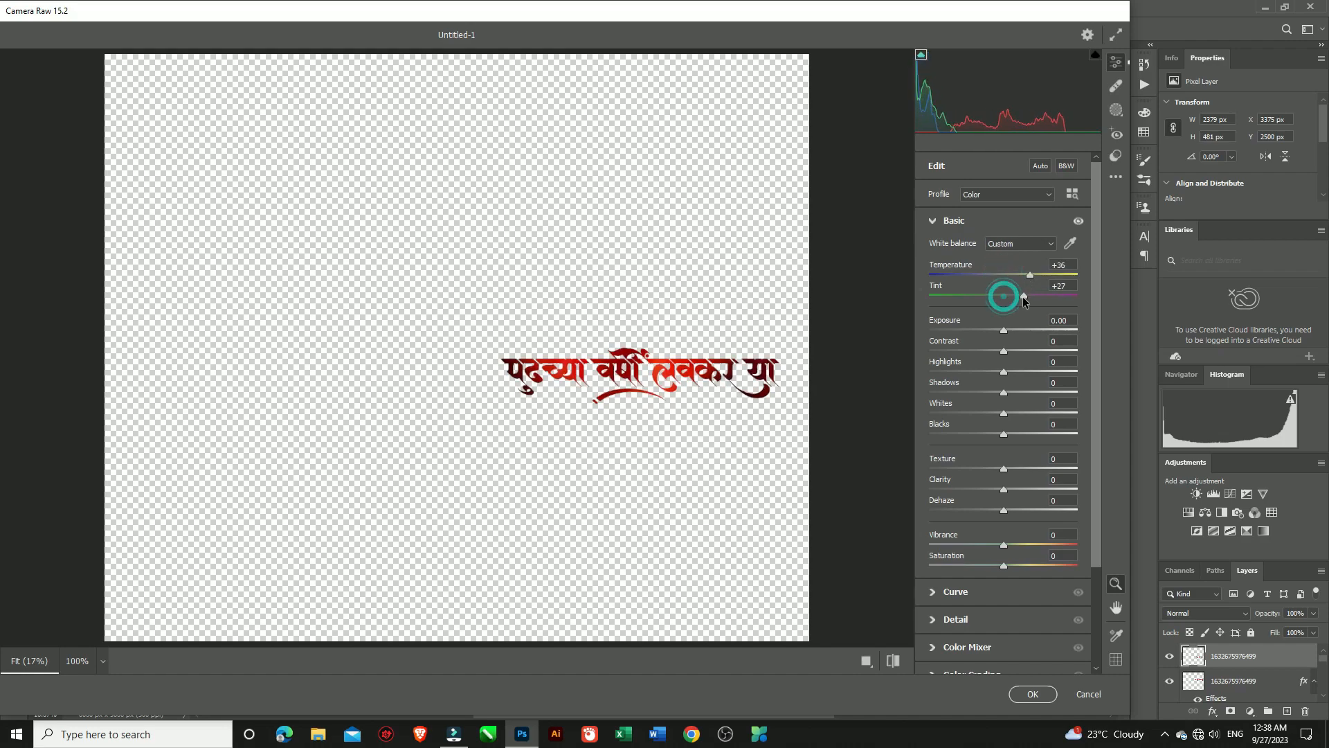
left_click_drag(1003, 434, 1021, 331)
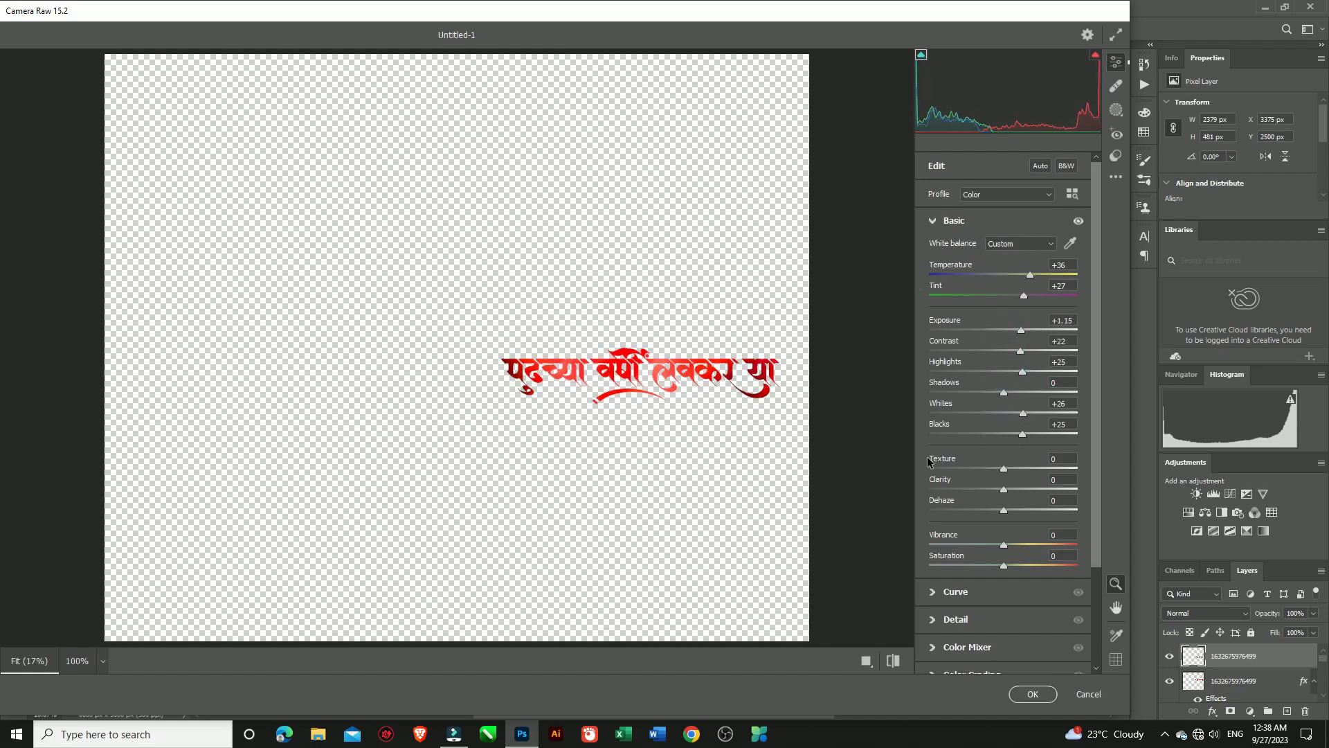
- Set Texture to +29 and Clarity to +32, raise Vibrance moderately, and apply the Camera Raw filter to the calligraphy
left_click_drag(1004, 469, 1030, 490)
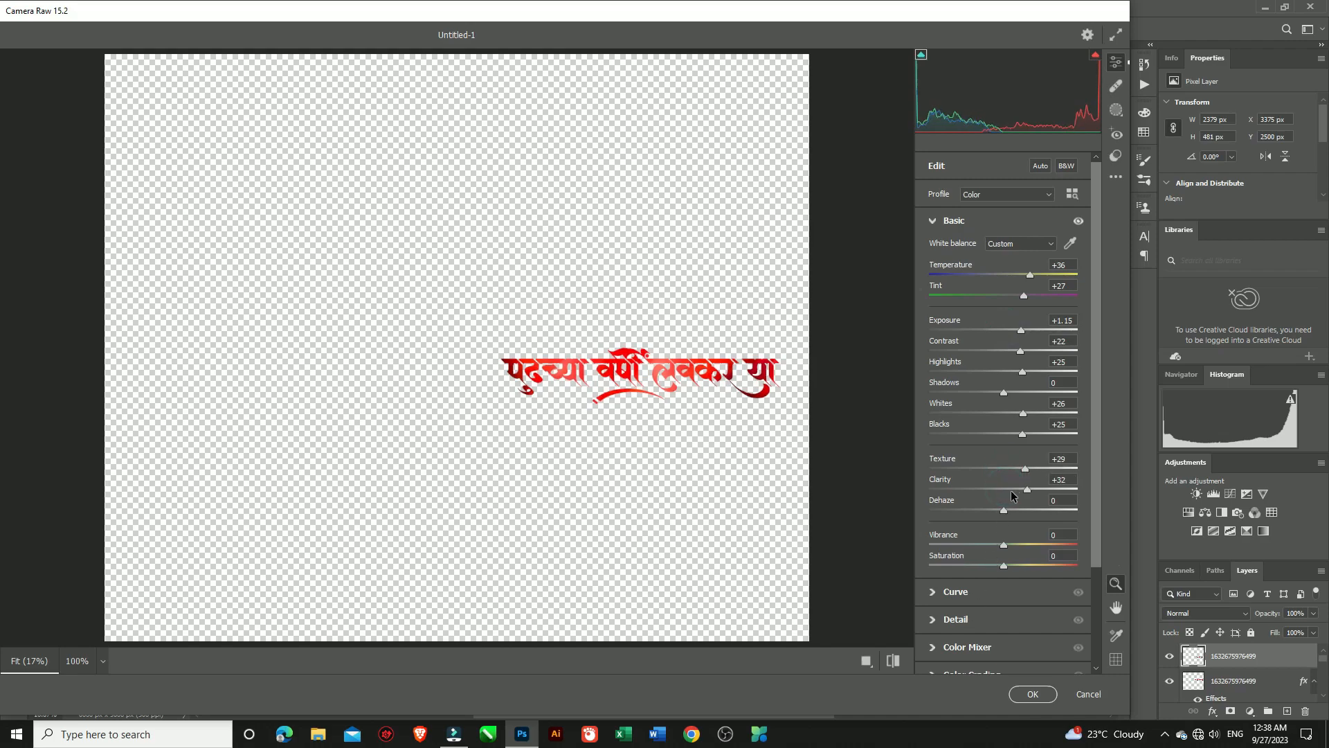
left_click_drag(1004, 545, 1023, 544)
left_click(1032, 694)
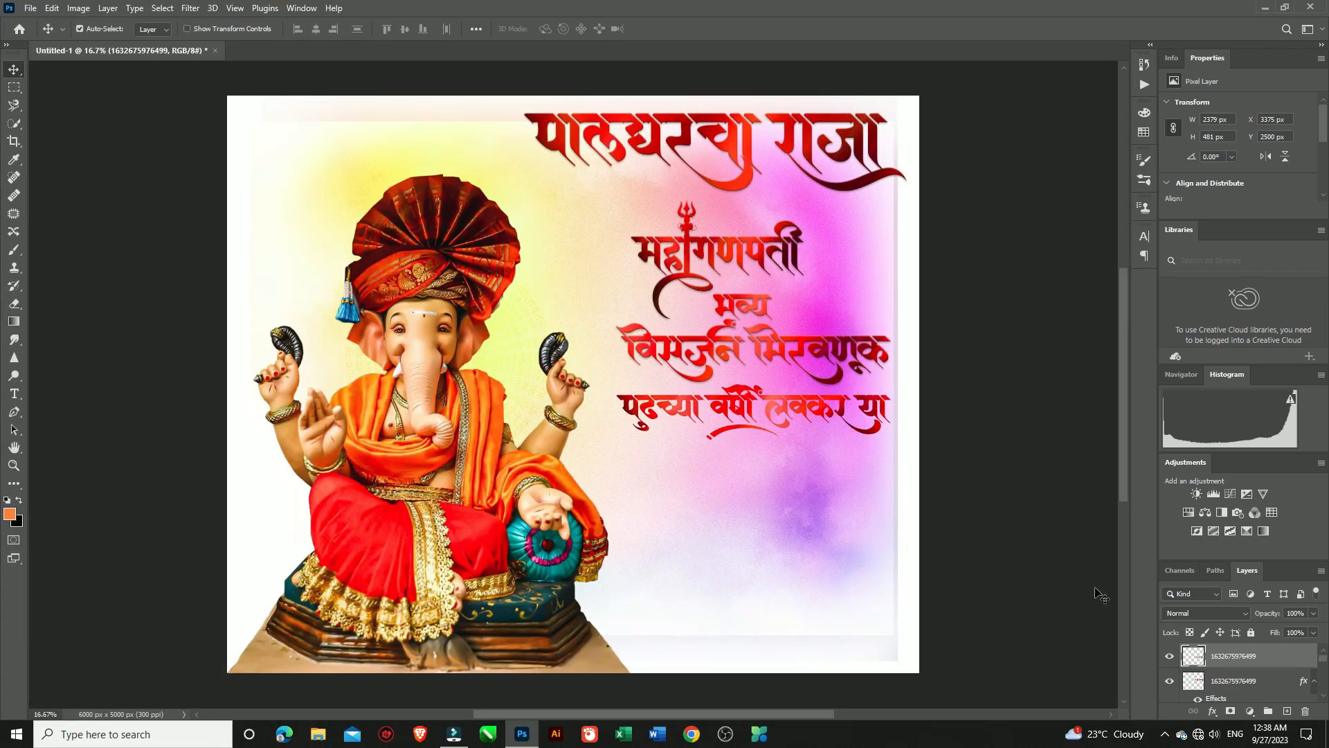
- Add Bevel & Emboss and Drop Shadow layer styles to the red-textured "LOKAR YA" calligraphy
double_click(1290, 661)
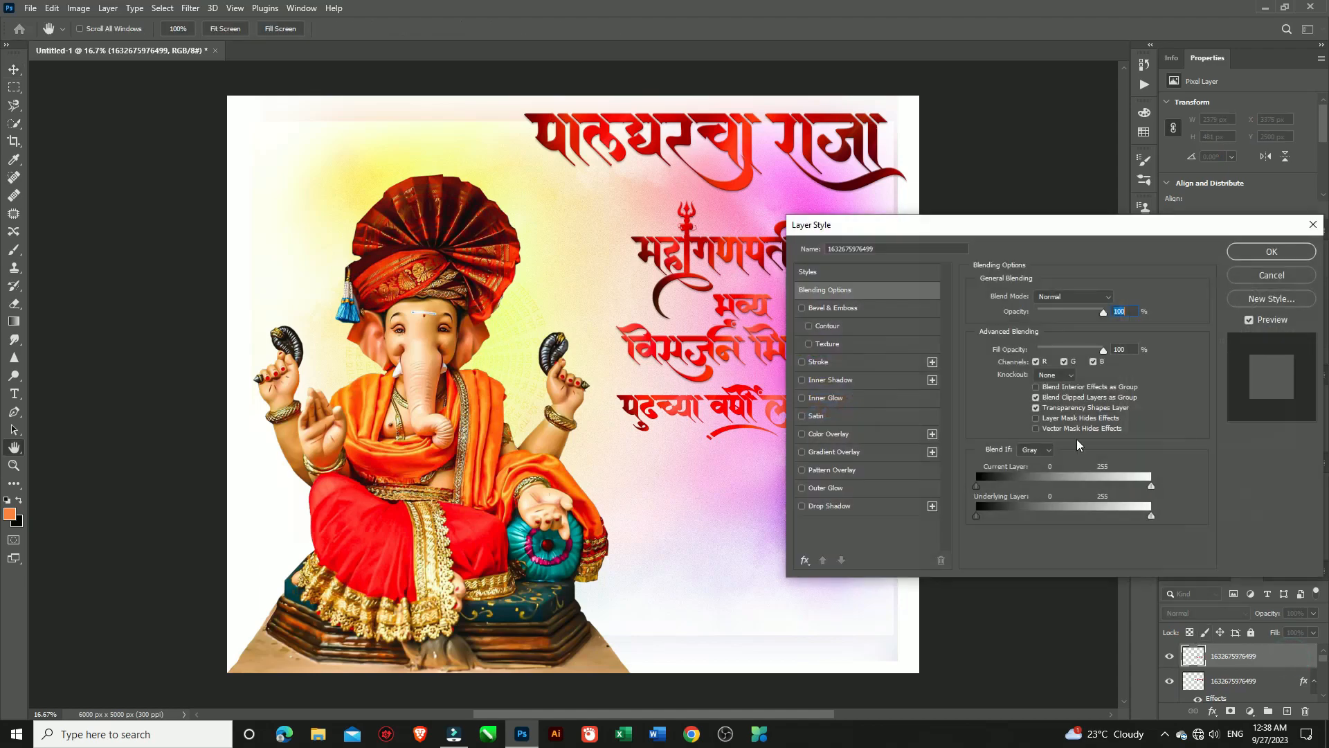
left_click(802, 308)
left_click(801, 505)
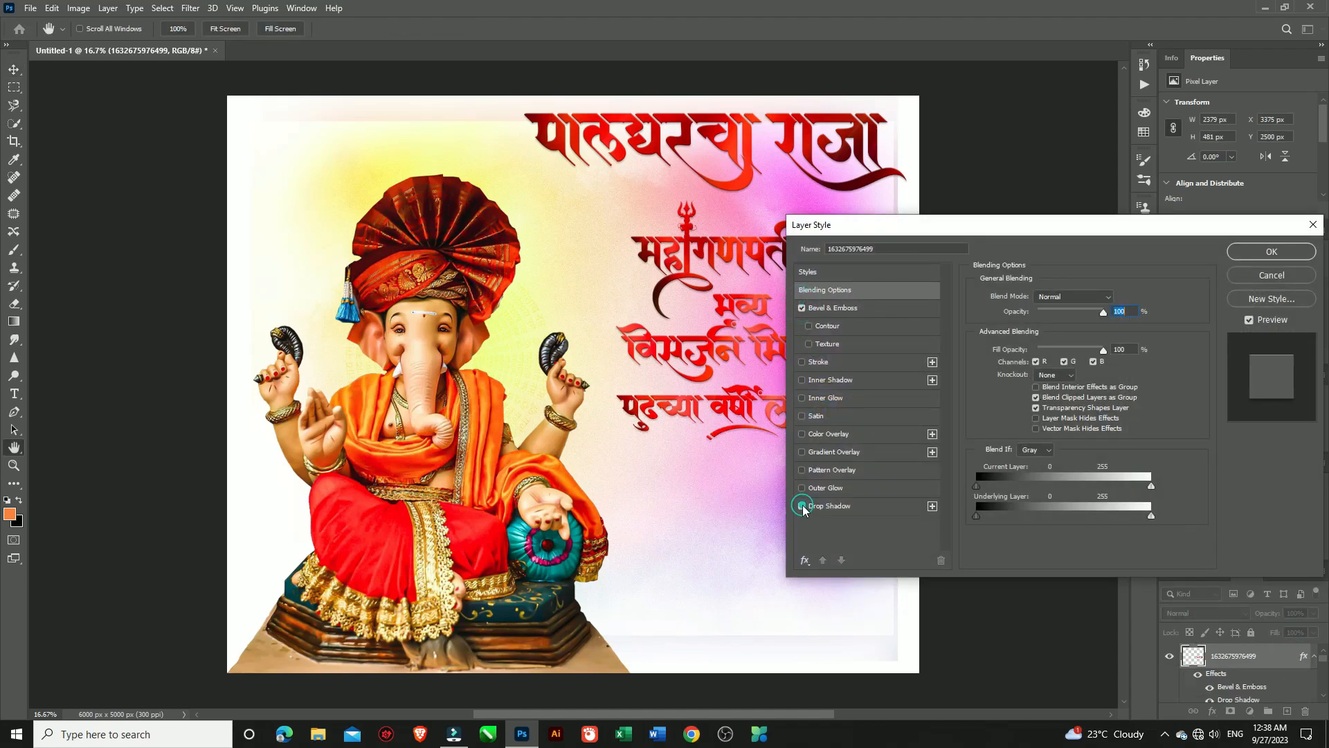
left_click(1273, 252)
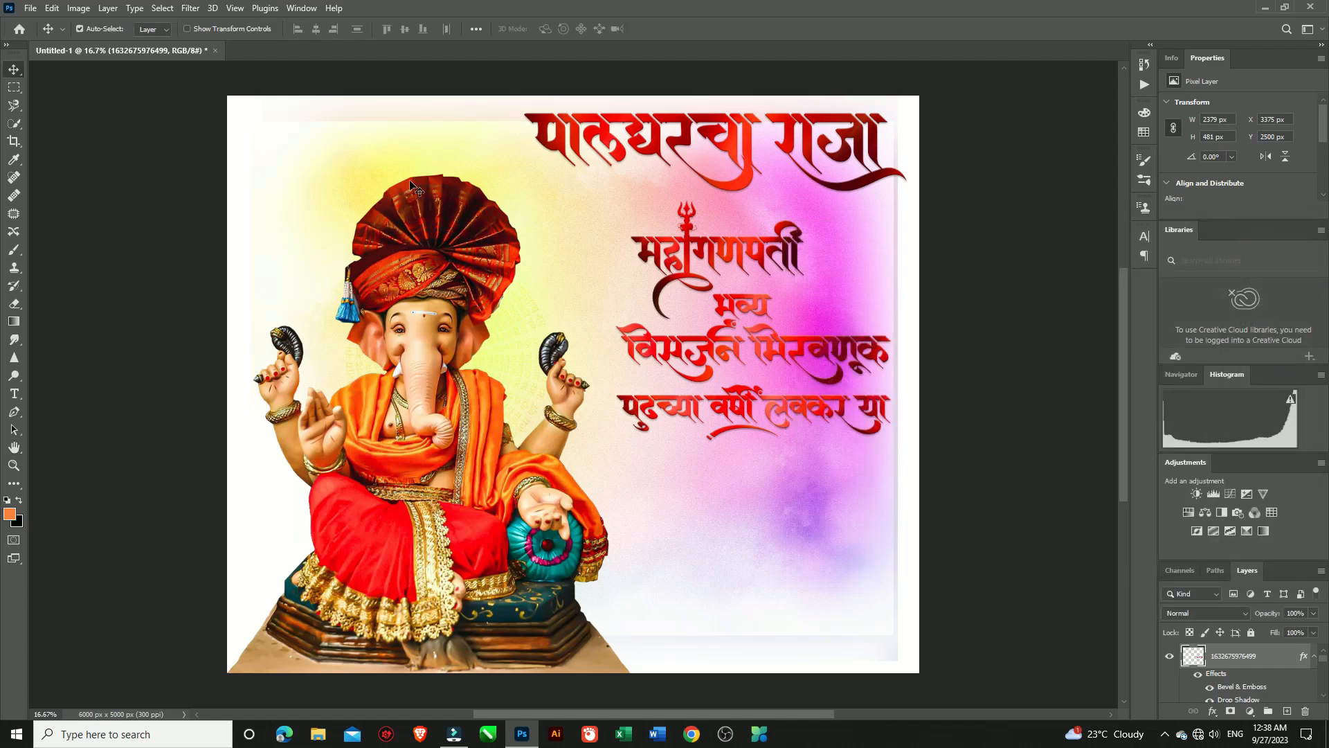
left_click(32, 8)
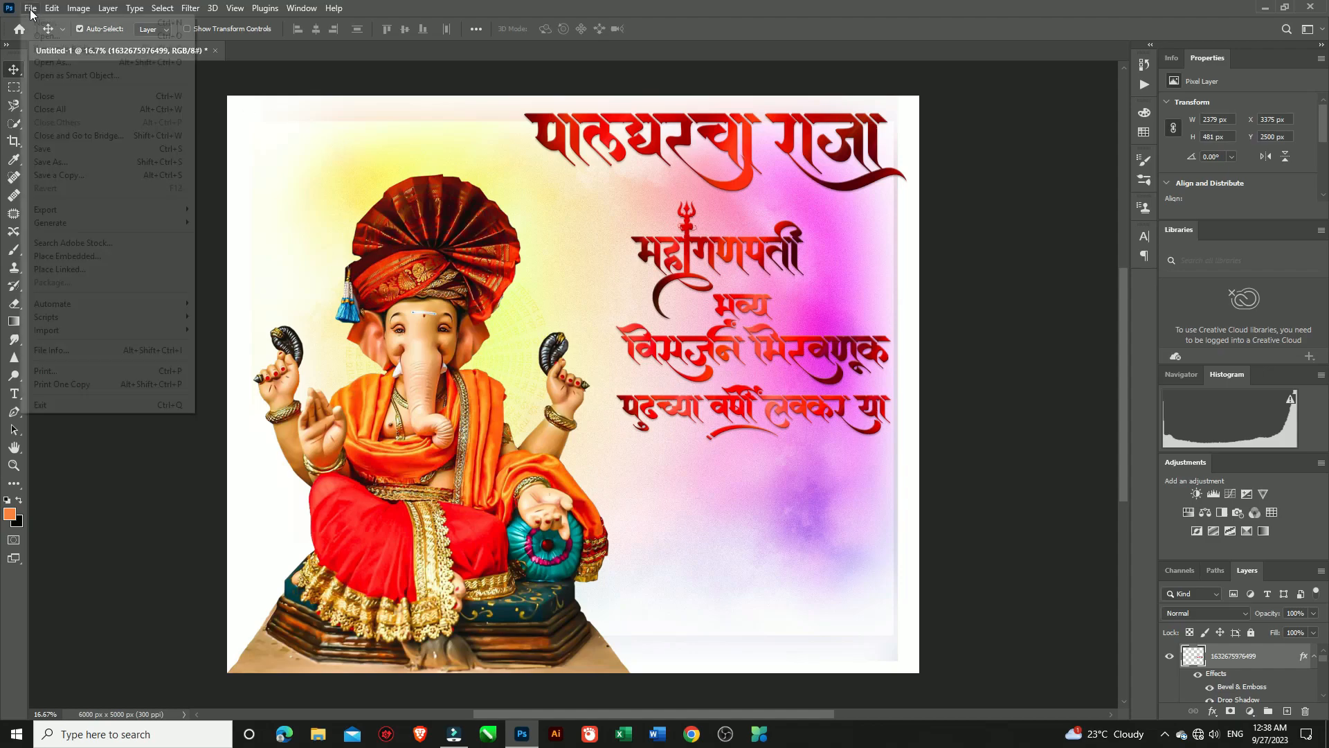
left_click(53, 256)
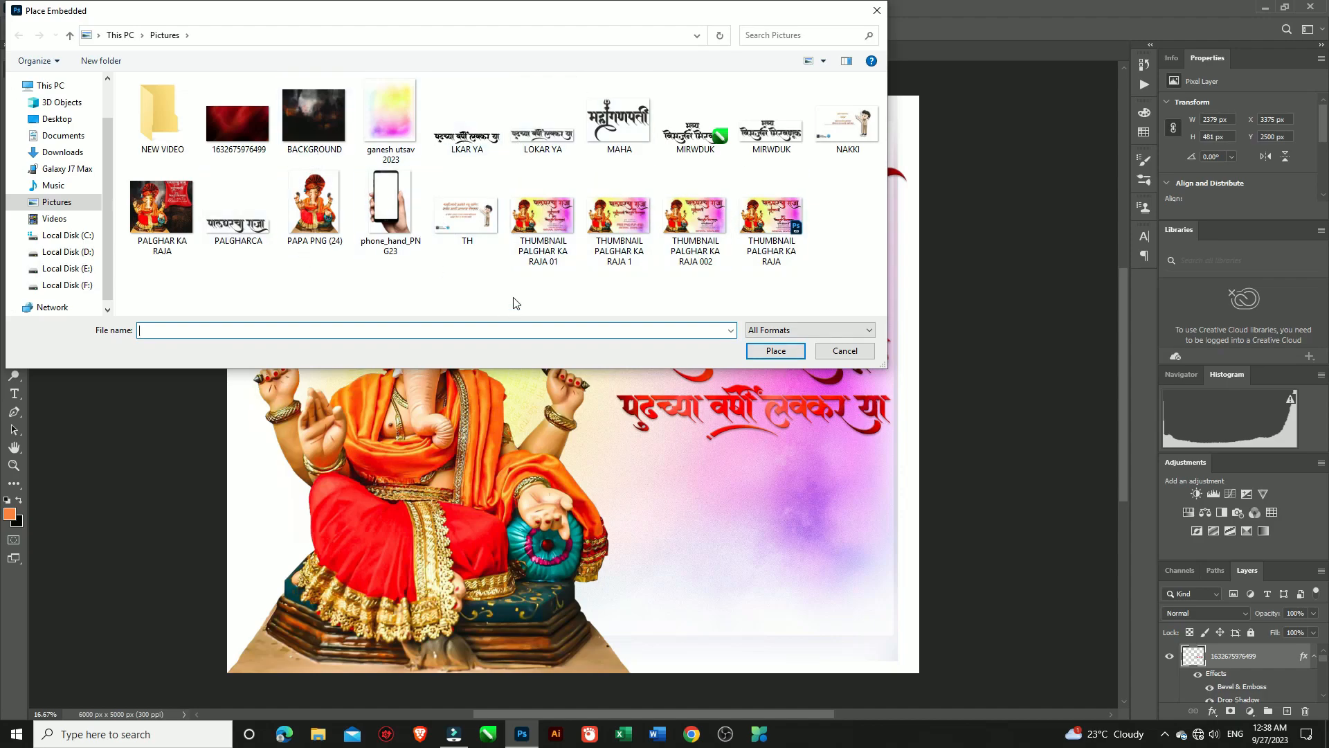
left_click(876, 12)
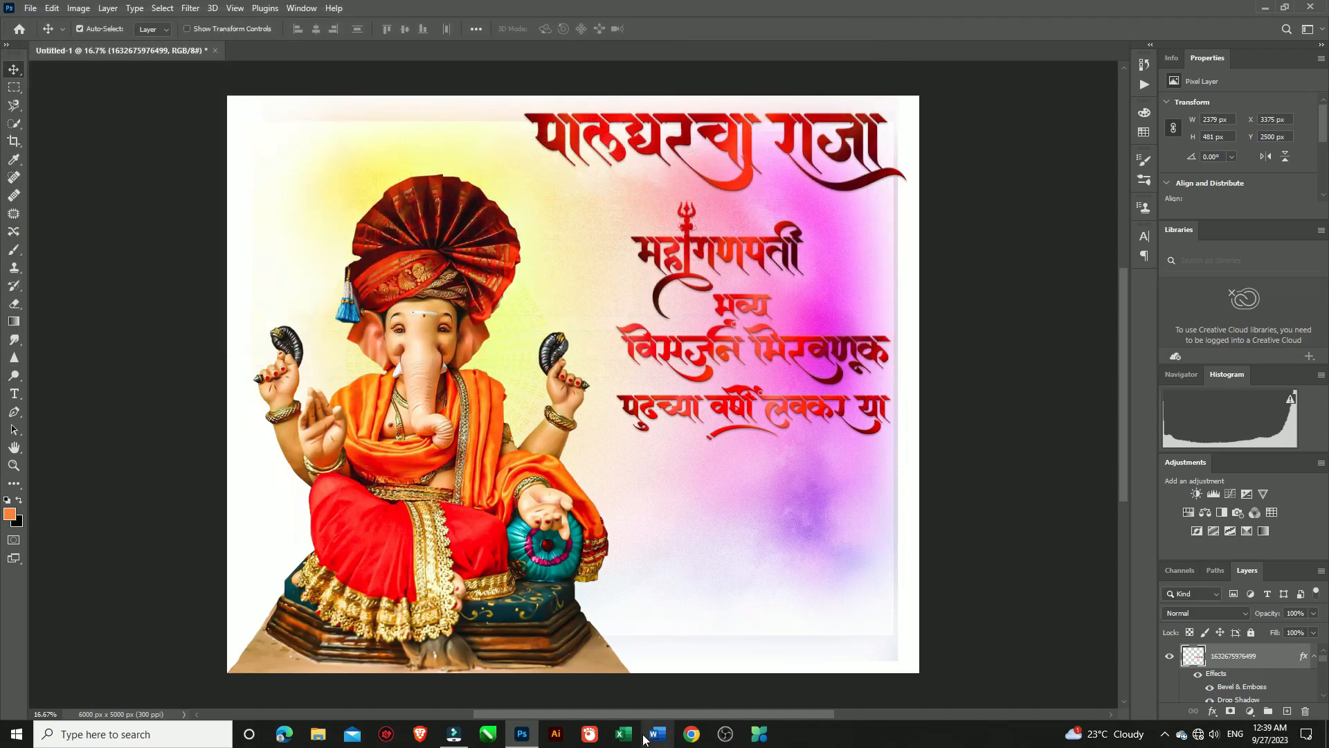
- Switch to File Explorer and open the "6 WAJTA" HTML file from "New folder" in Documents
left_click(317, 734)
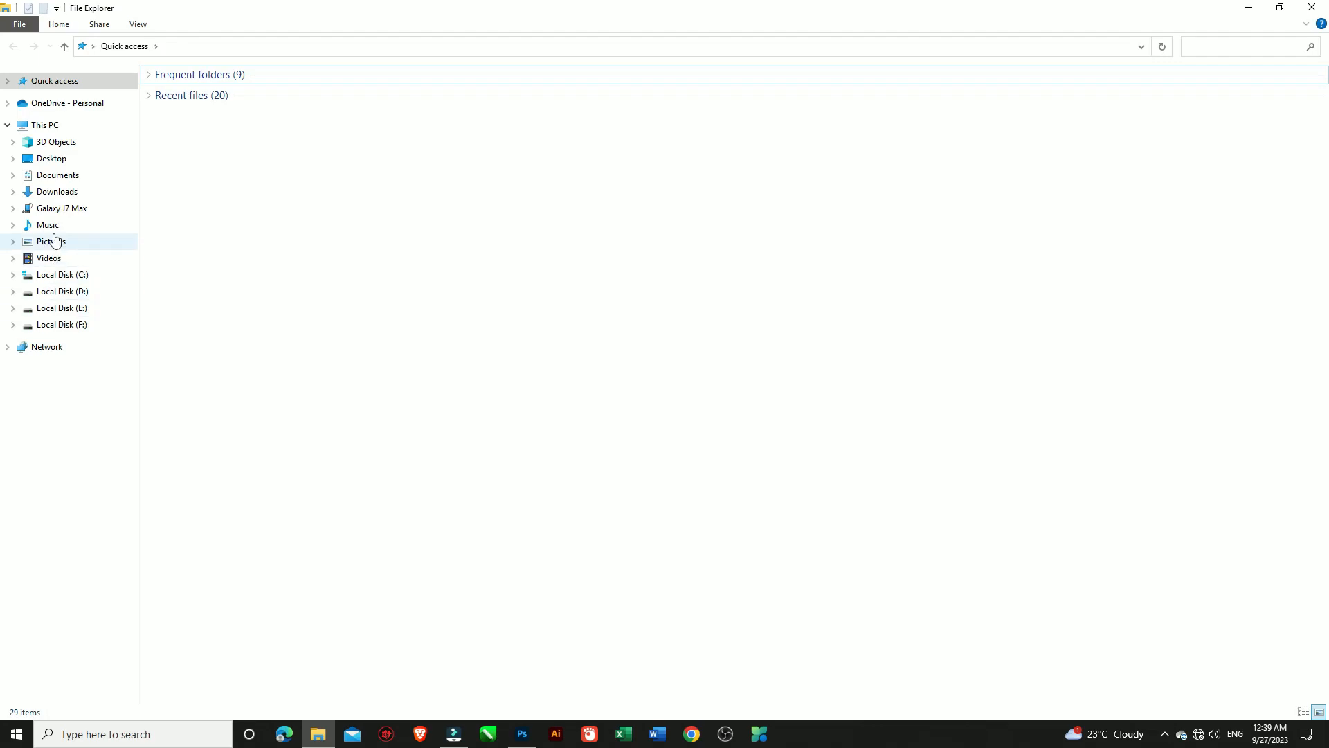
left_click(49, 177)
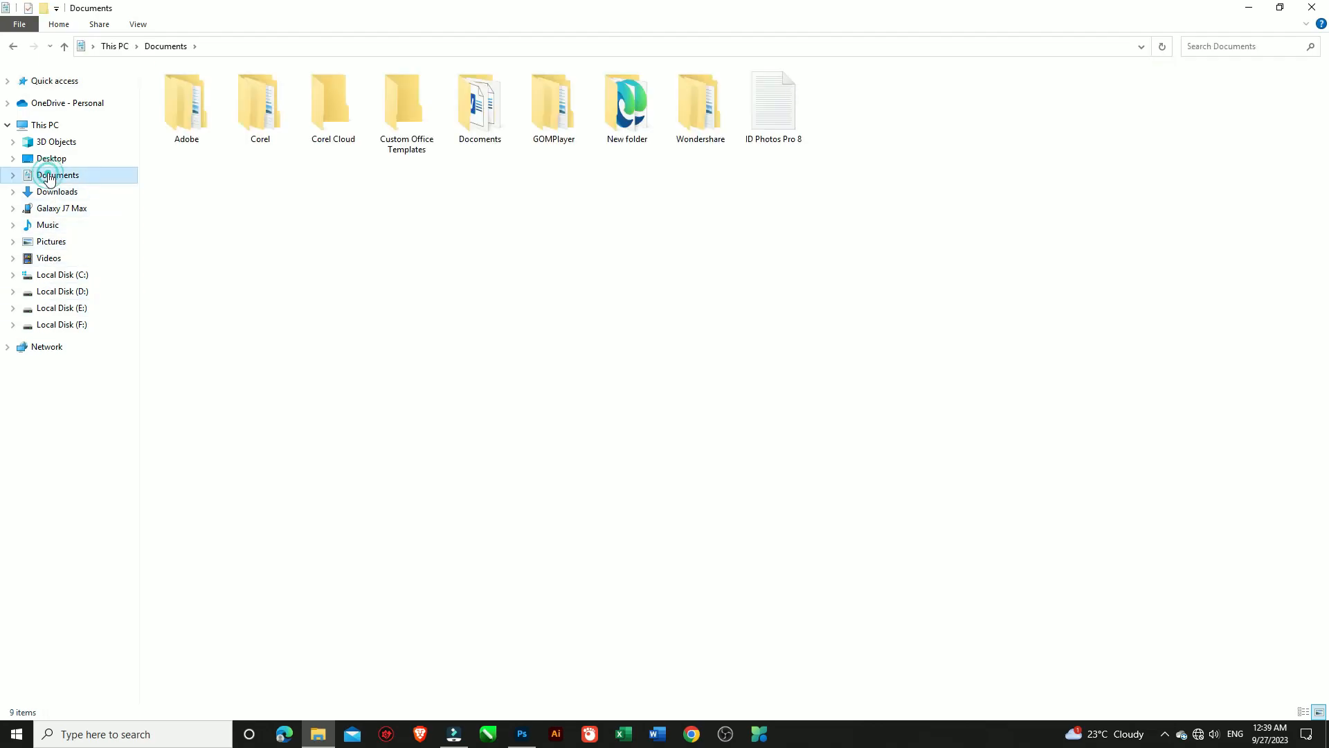
double_click(614, 118)
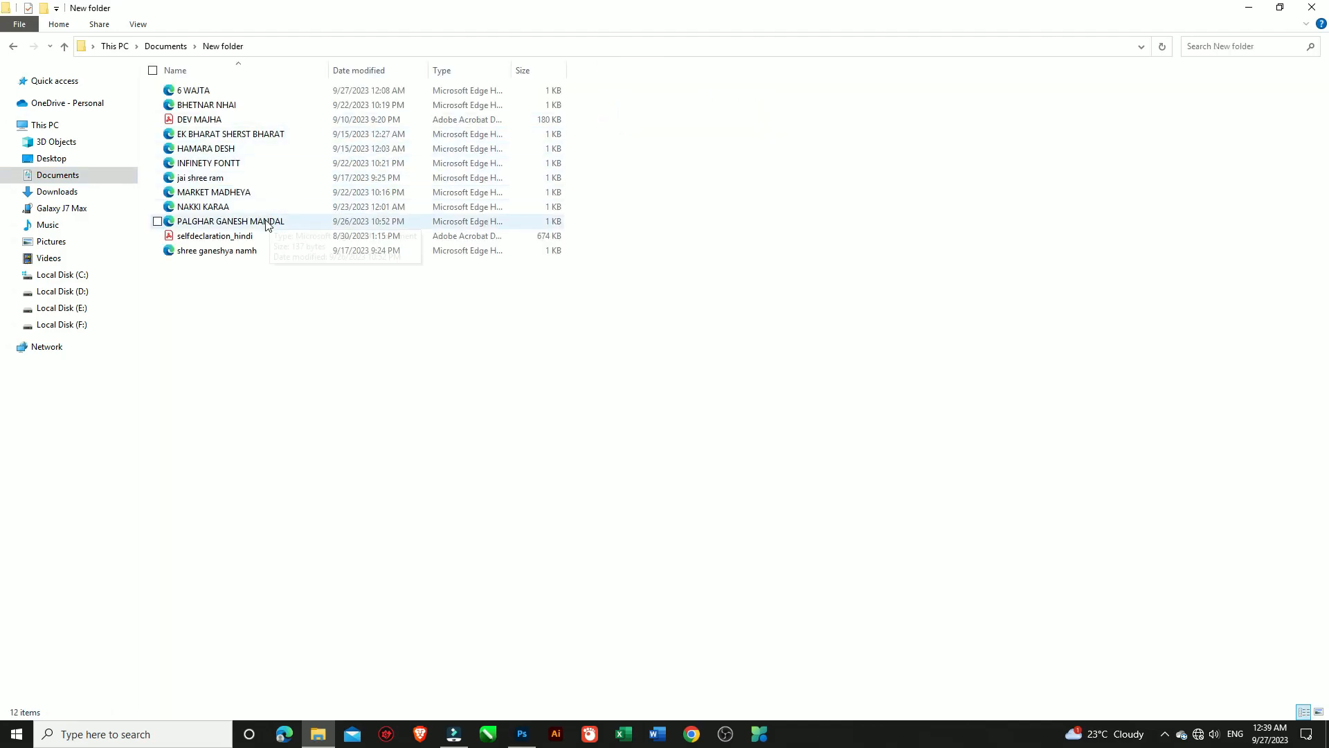
double_click(208, 92)
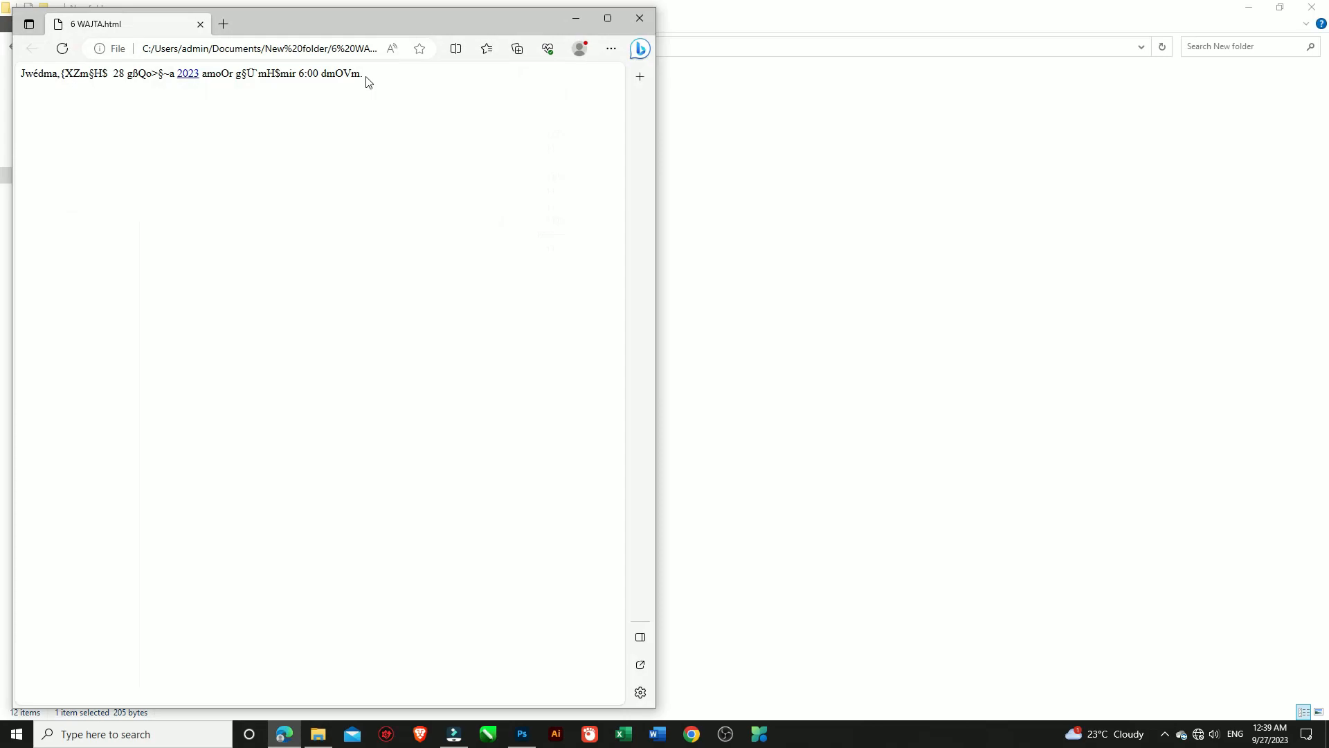
- Copy the date-and-time text line from the "6 WAJTA" page and close the browser window
left_click_drag(362, 74, 4, 78)
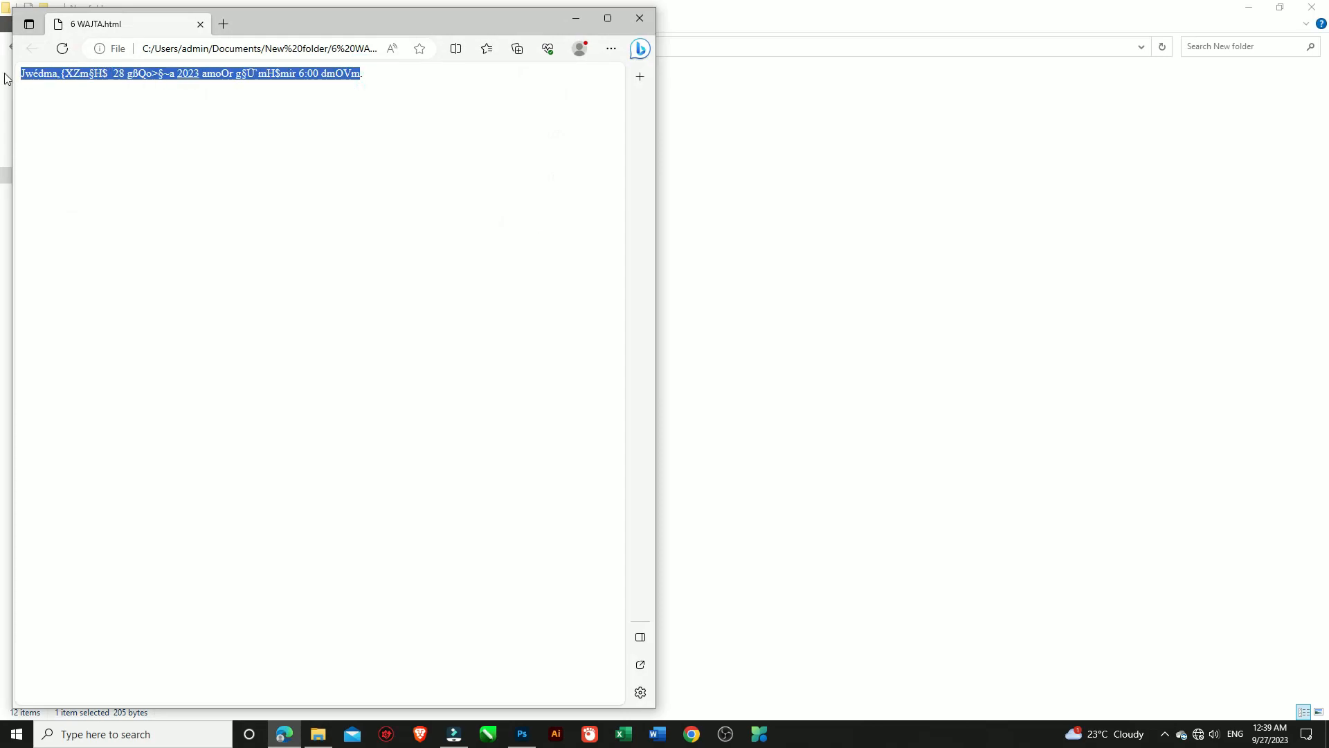
right_click(141, 75)
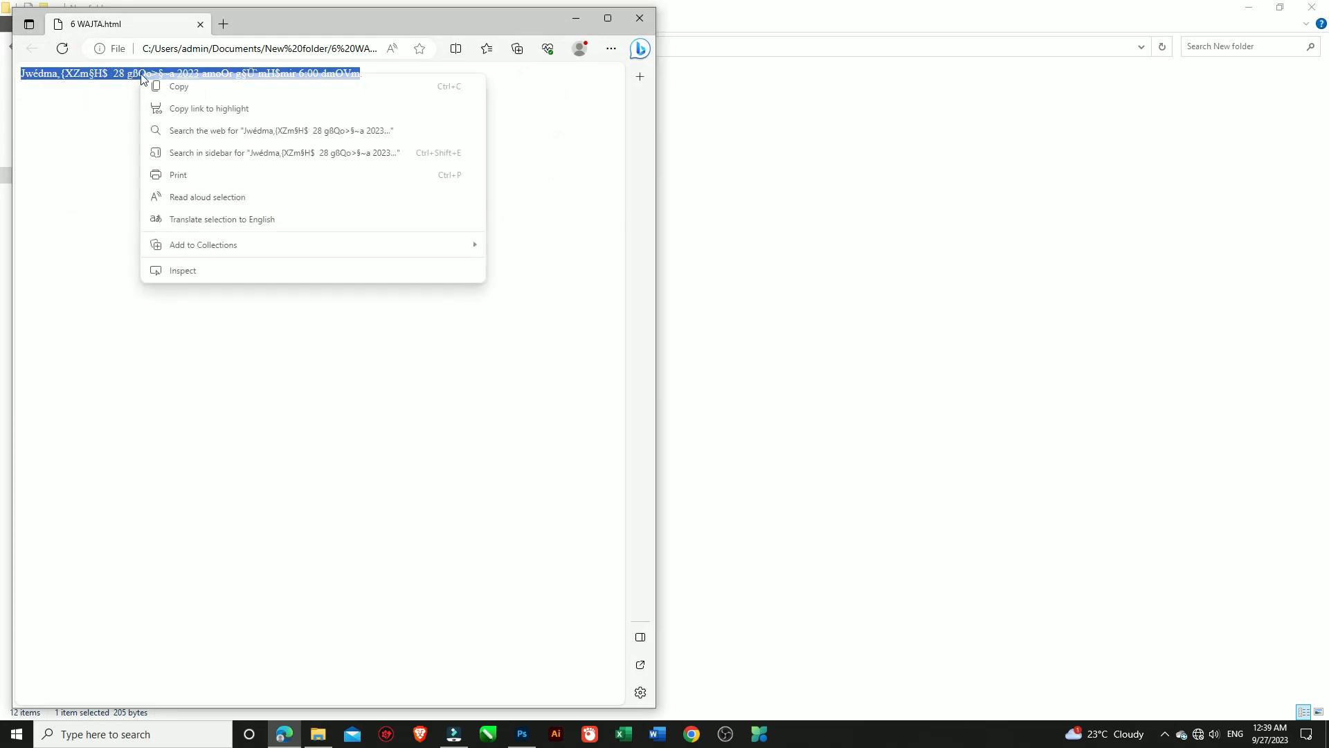
left_click(178, 86)
left_click(639, 18)
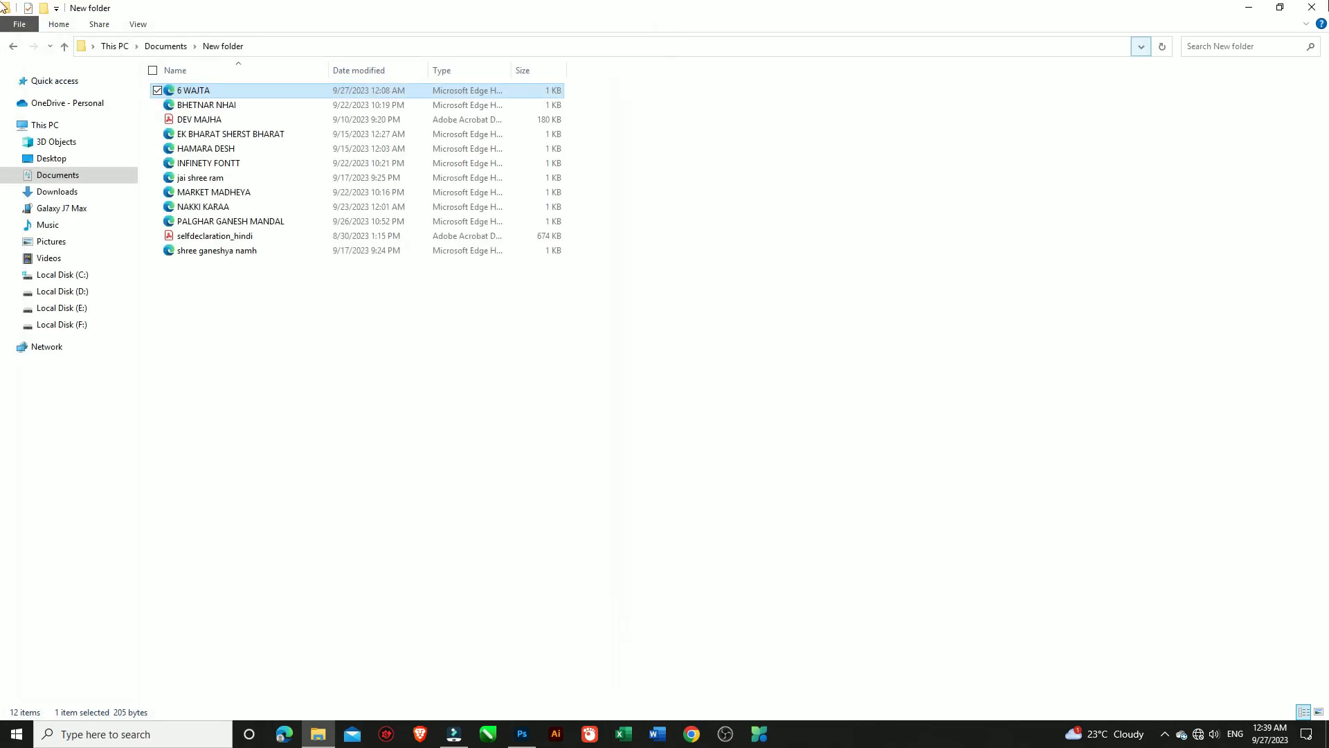
- Close File Explorer, paste the date-and-time line into Photoshop as a 60 pt SHREE-DEV7-0739 text layer, and move it fully onto the canvas
left_click(1319, 8)
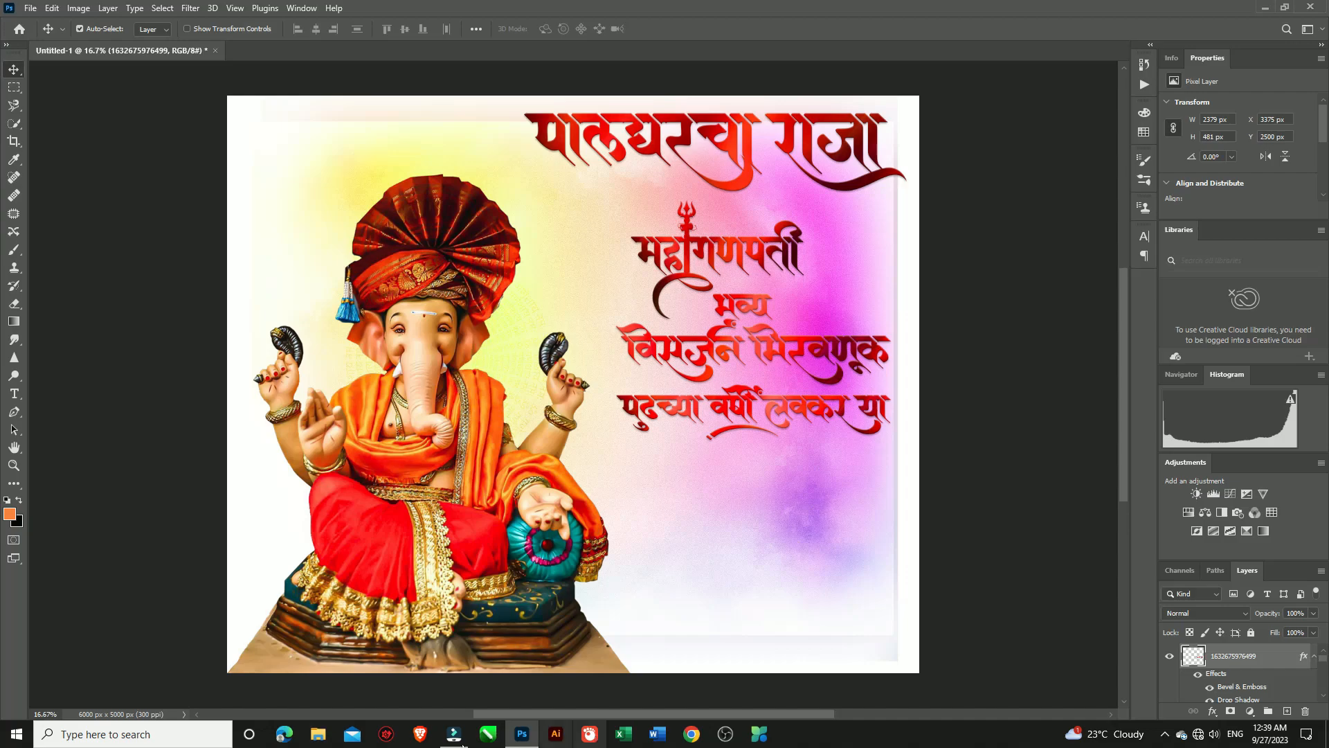
left_click(17, 398)
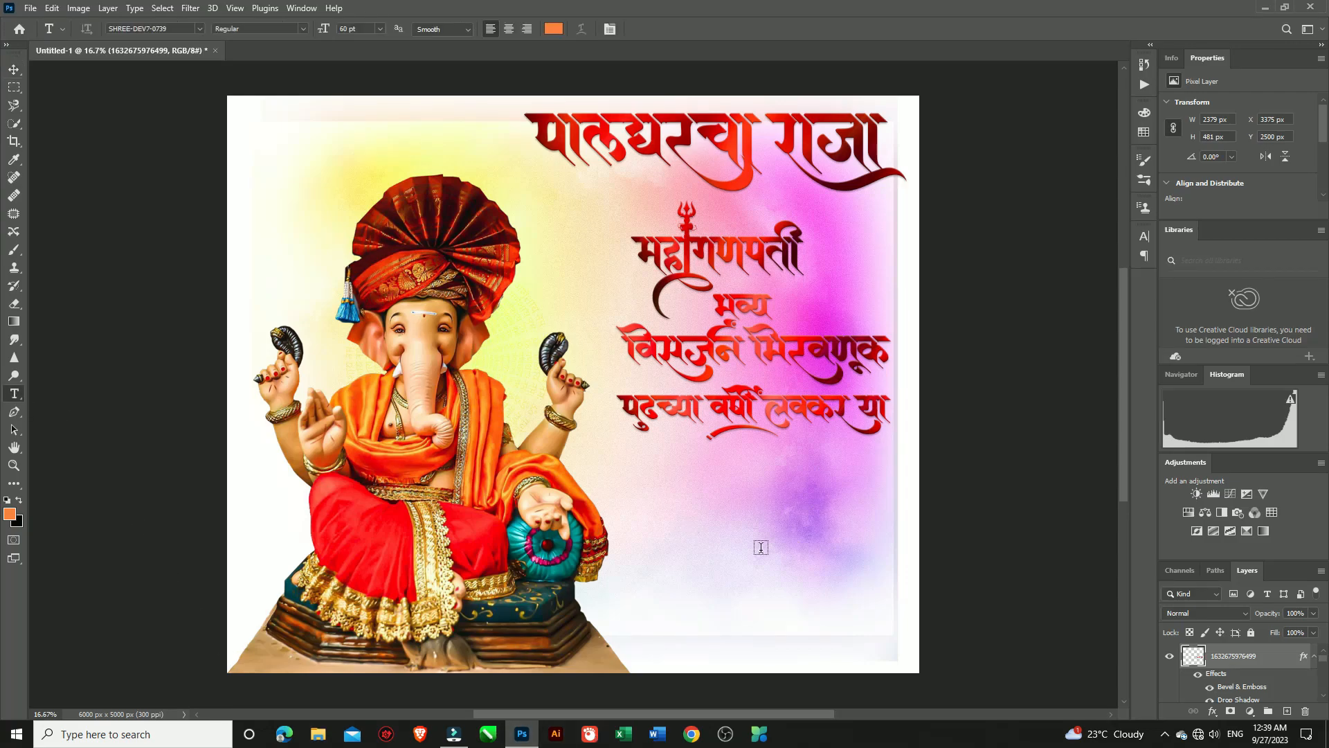
left_click(623, 480)
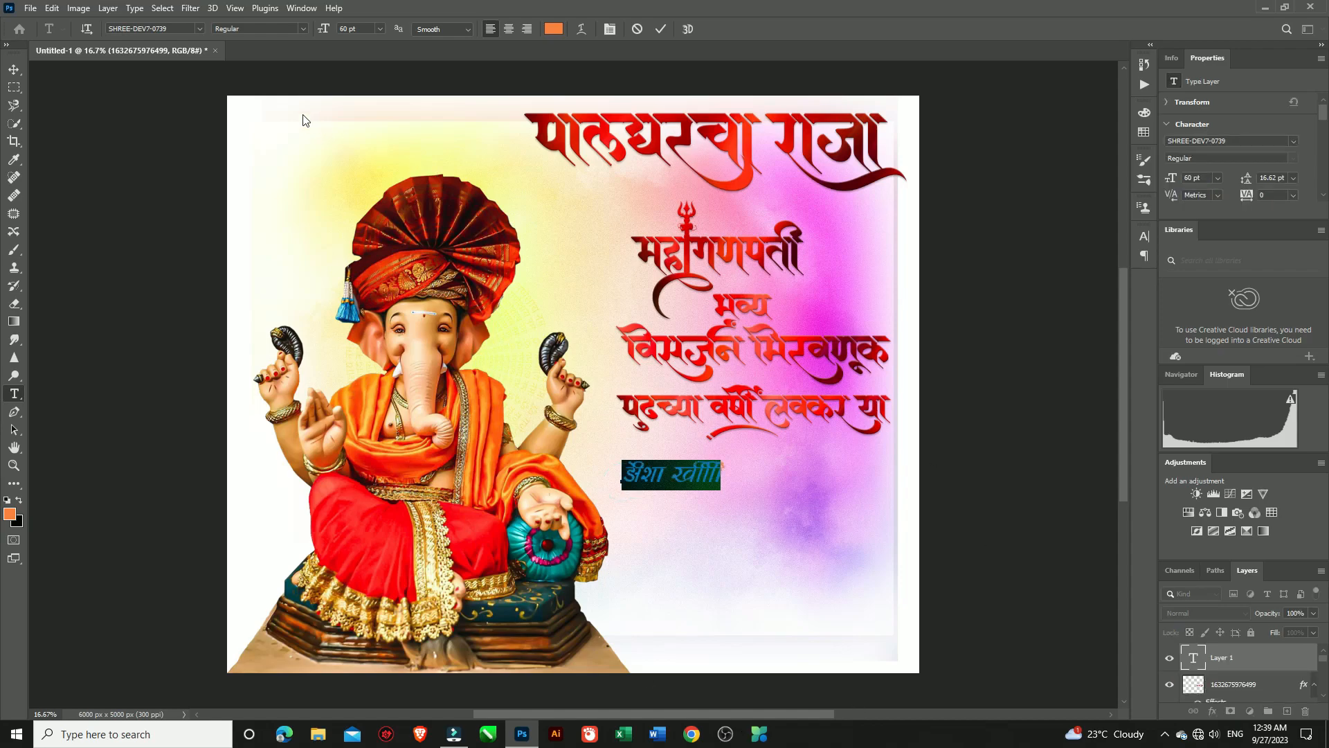
key("ctrl")
key("ctrl+v")
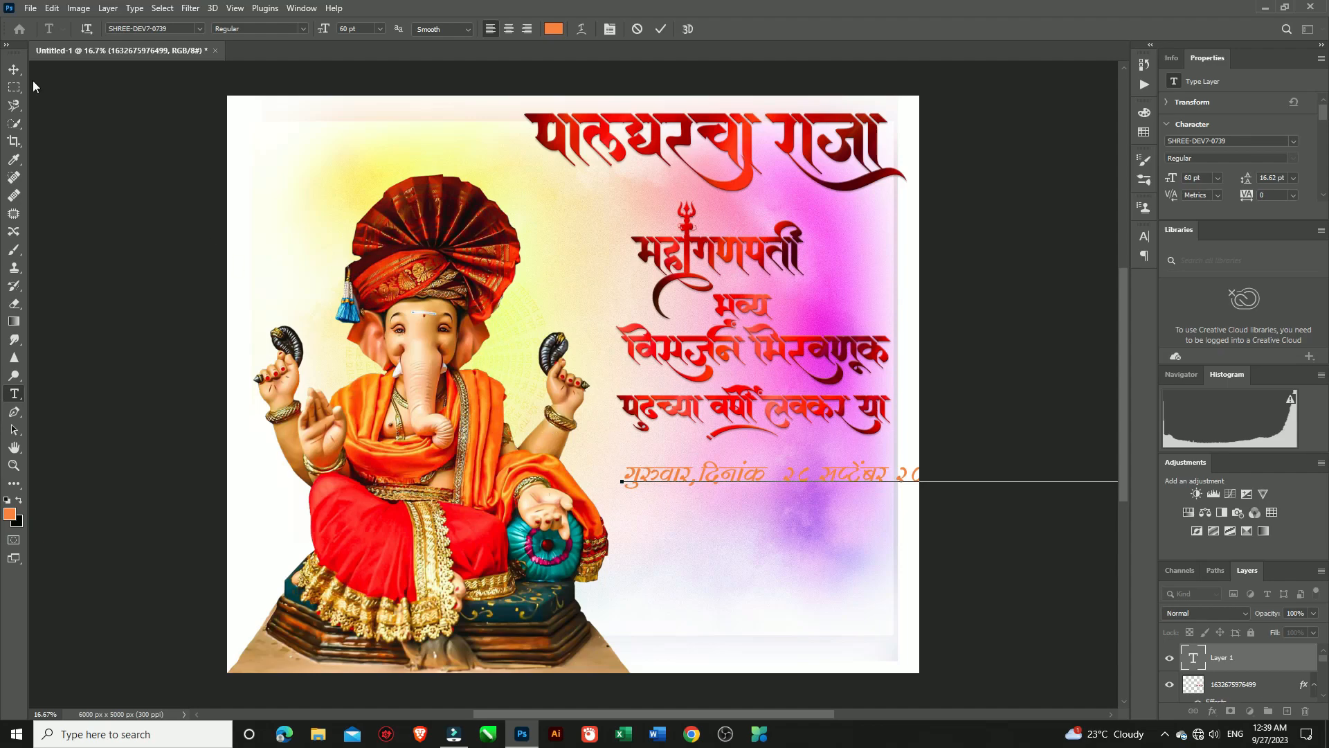
left_click(14, 69)
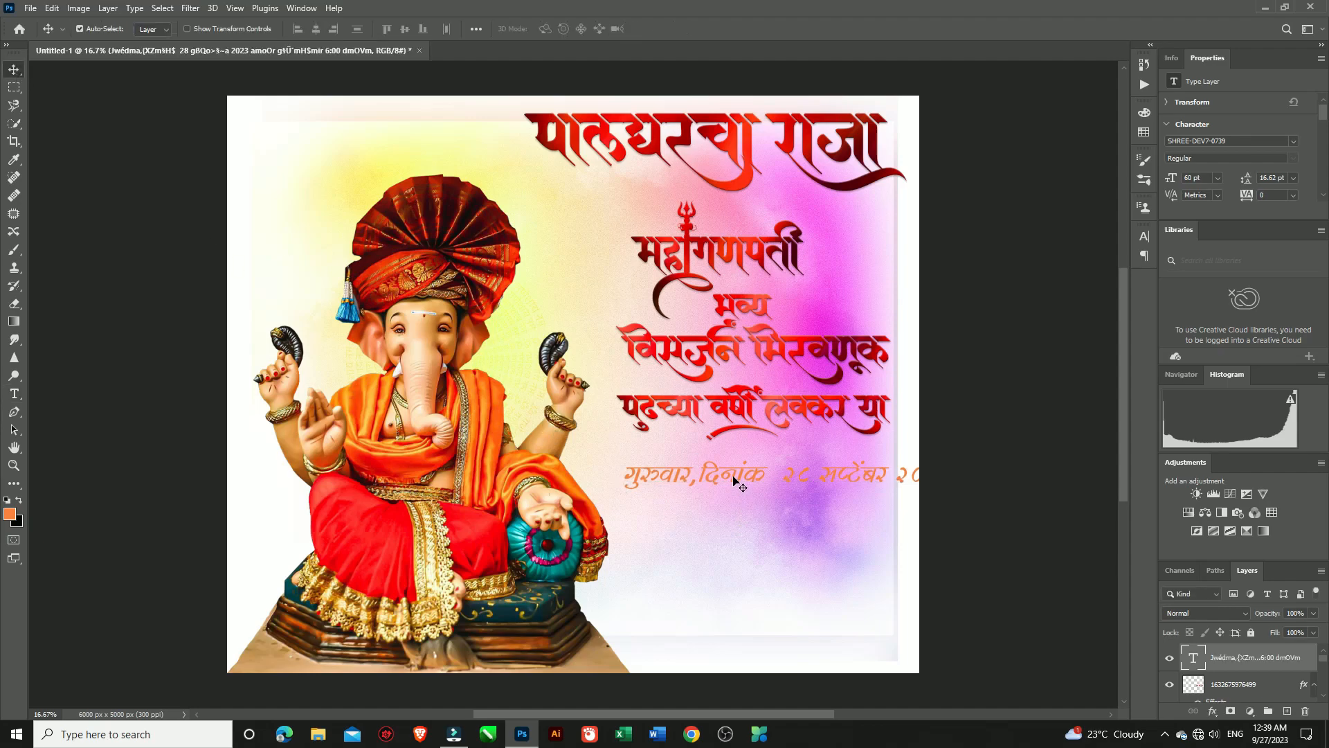
left_click_drag(735, 479, 400, 500)
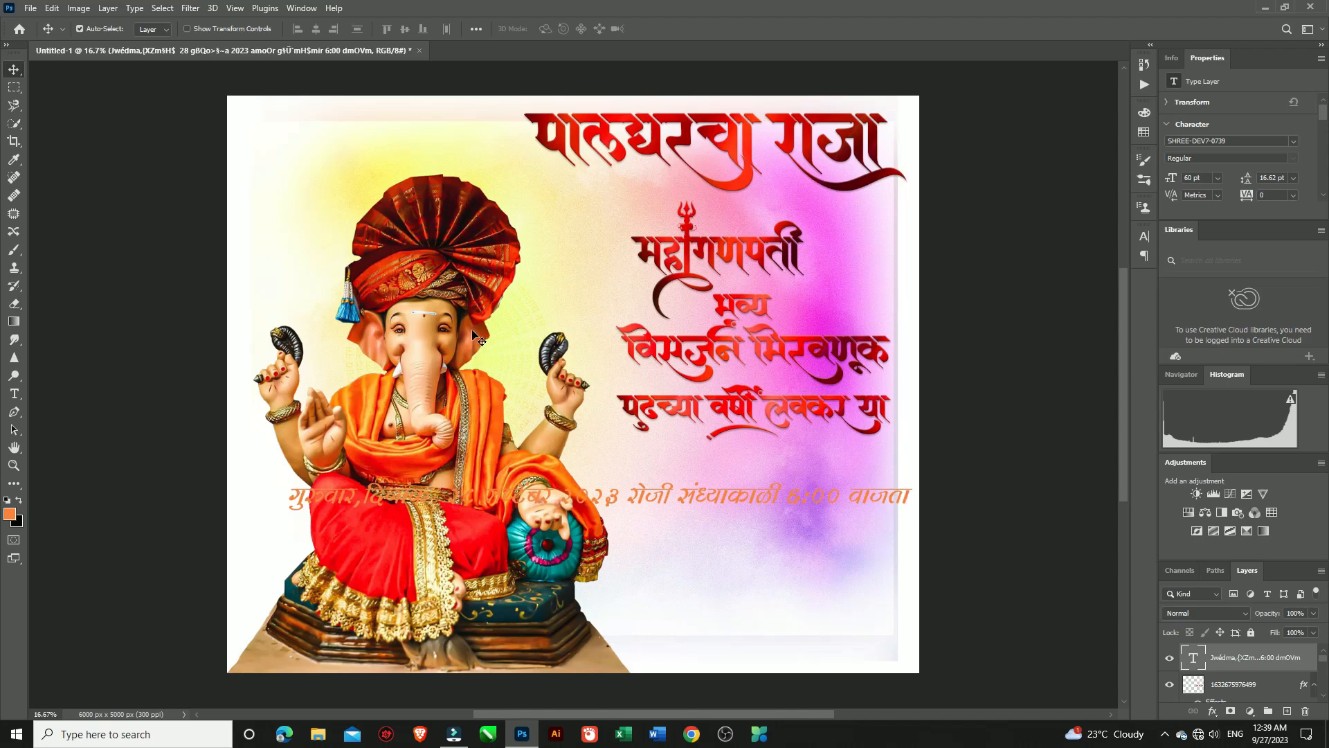
- Rotate the date-and-time text line by -90 degrees with Free Transform
key("ctrl")
key("ctrl+t")
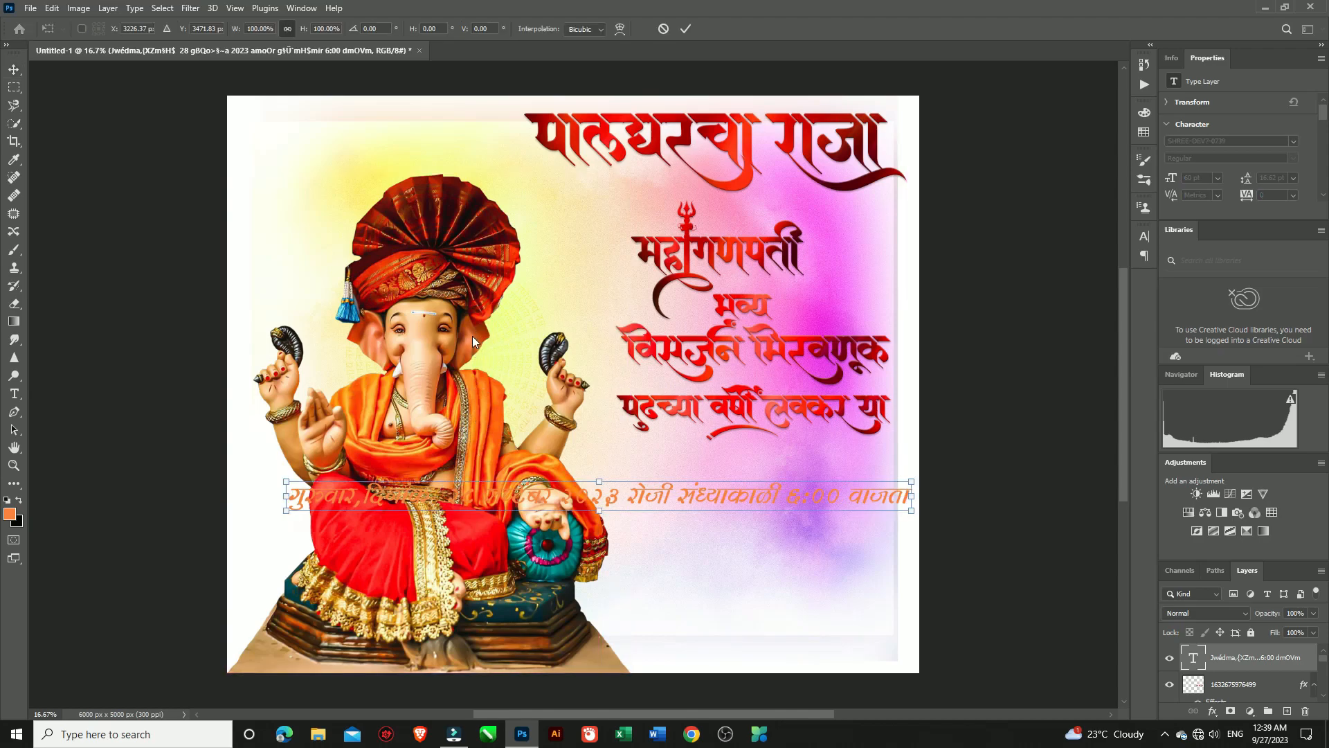
left_click(383, 27)
type("-90")
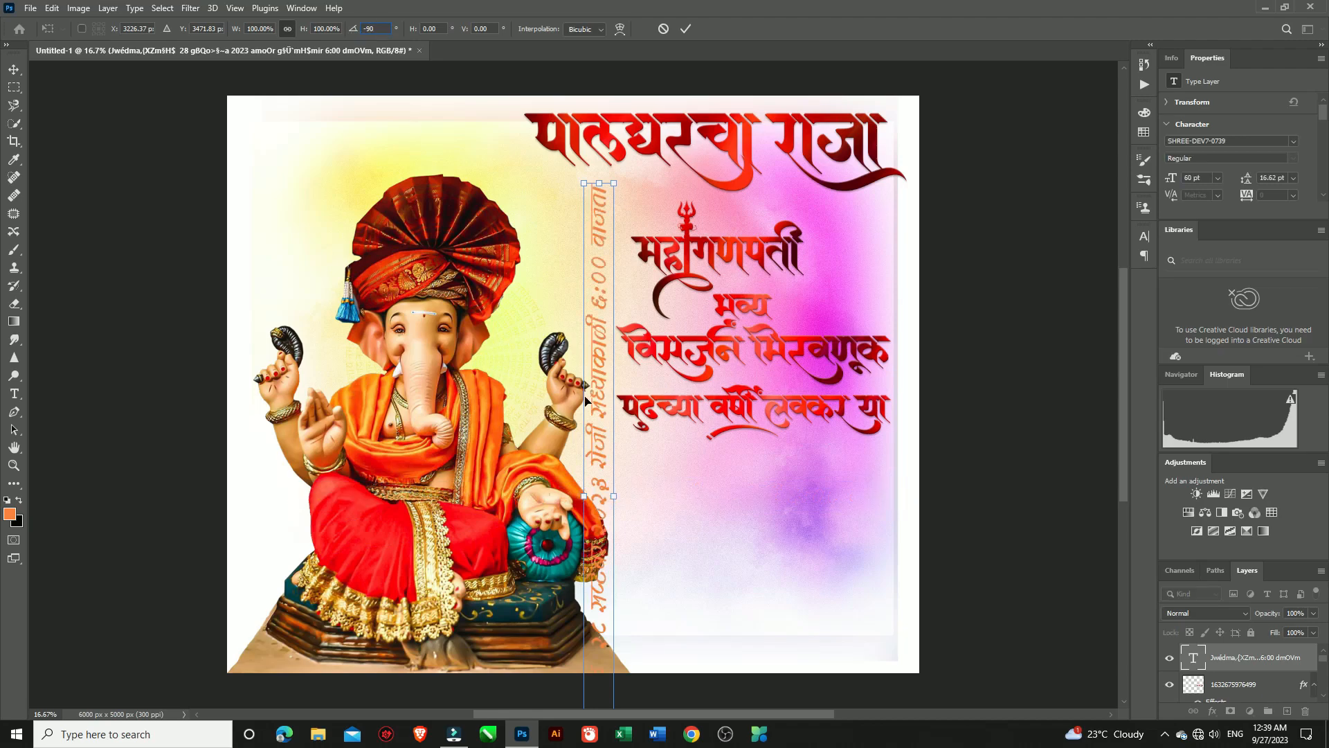
key("Return")
- Scale the rotated date-and-time text to about 70% and position it vertically along the banner's right edge, below the title's end stroke
left_click_drag(595, 415, 904, 346)
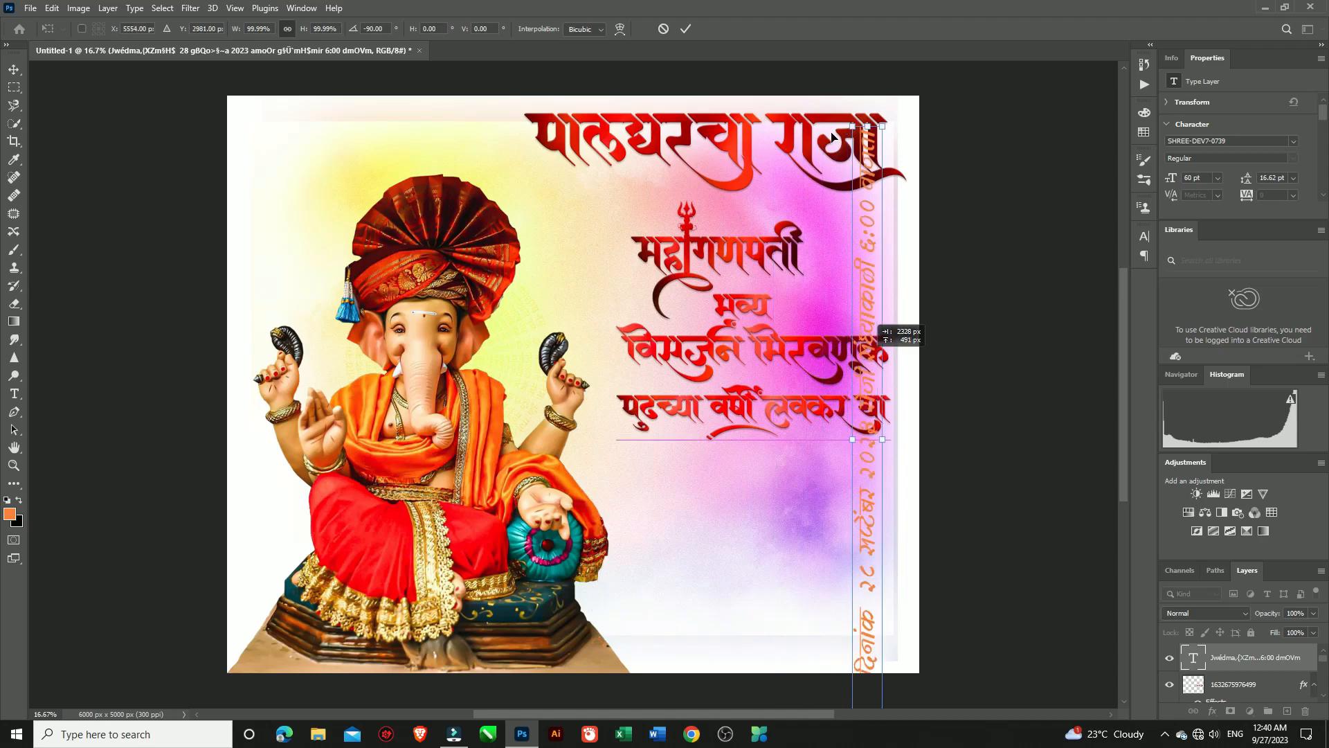
left_click_drag(867, 127, 863, 279)
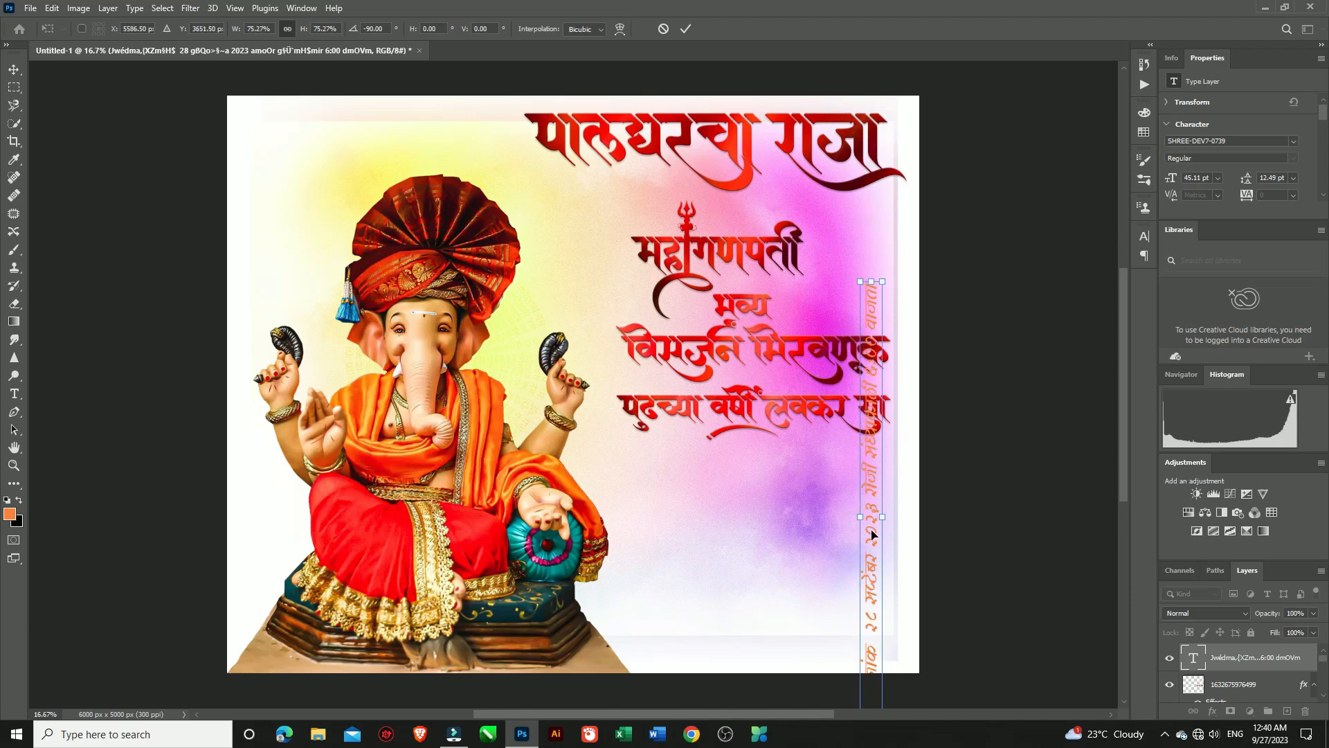
left_click_drag(874, 543, 902, 419)
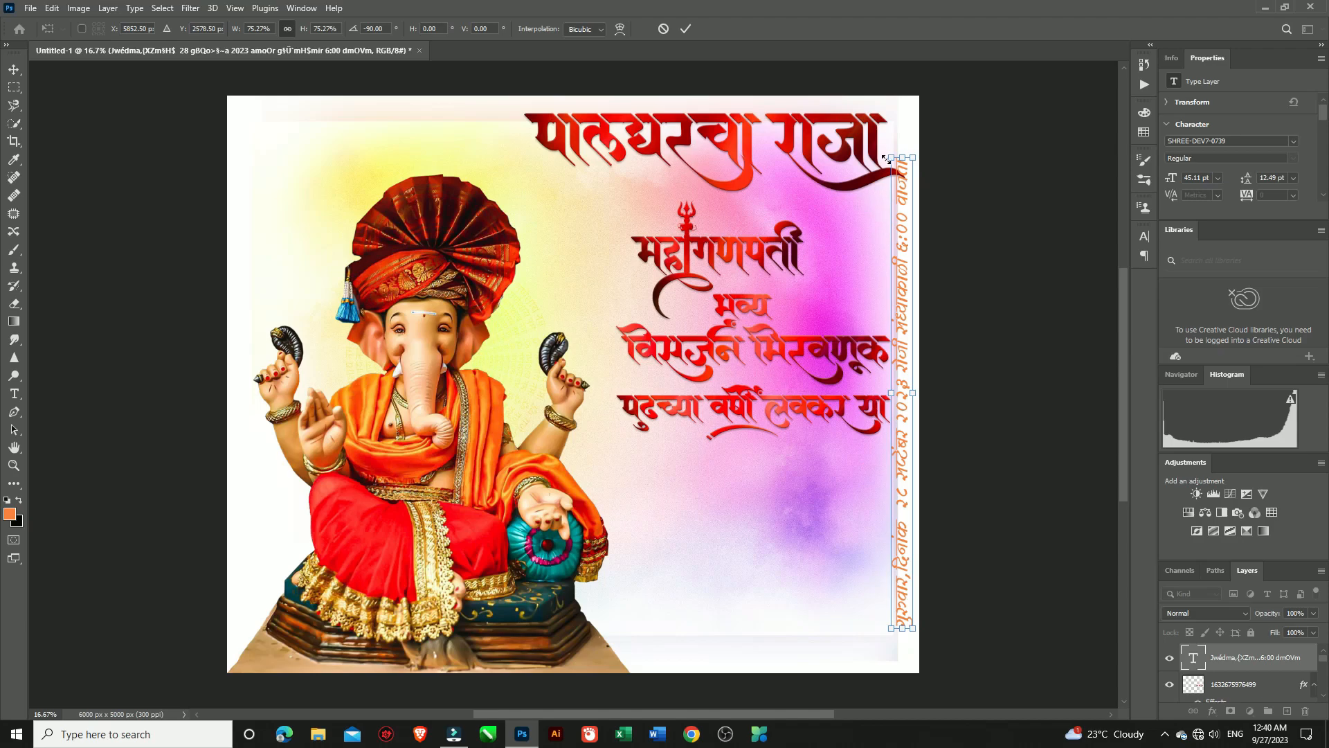
left_click_drag(891, 158, 900, 191)
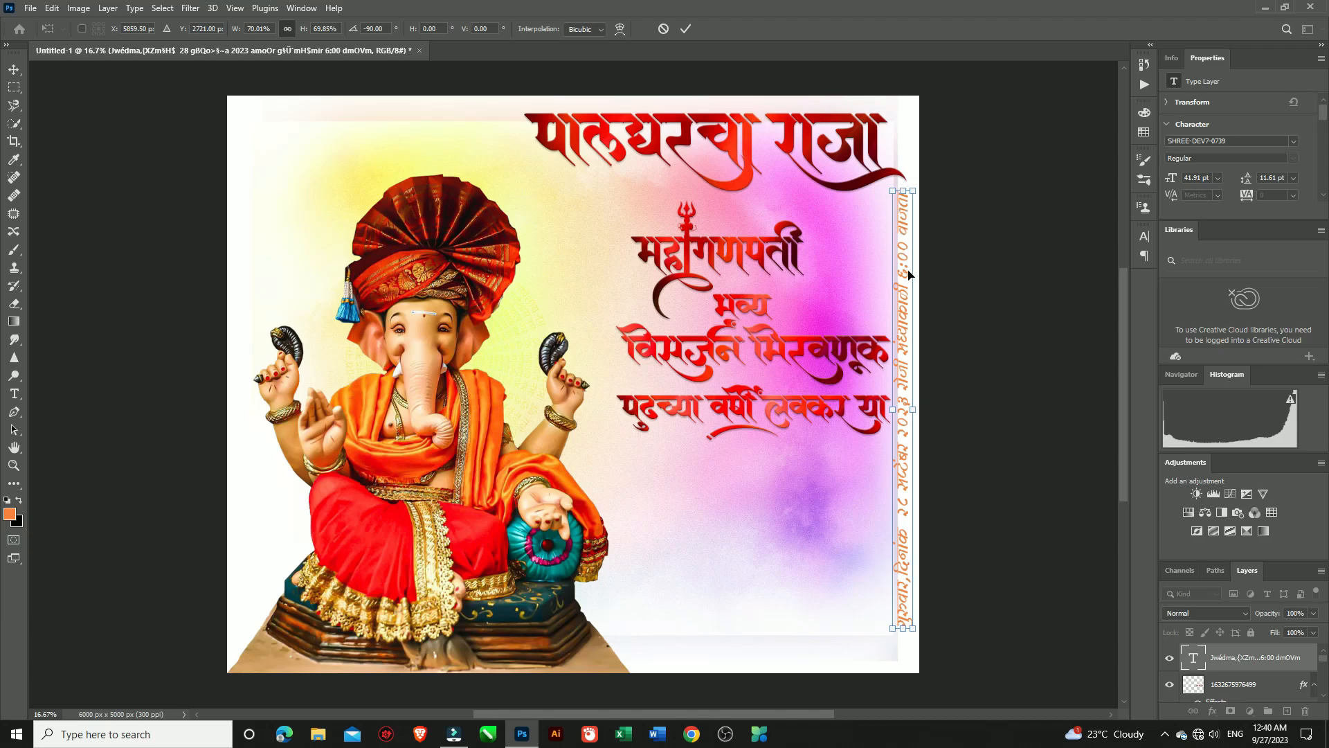
- Nudge the vertical date-and-time text 36 px to the right into the white border and apply the transform
key("Right")
key("Right")
key("Right")
key("Right")
key("Right")
key("Right")
key("Right")
key("Right")
key("Right")
key("Right")
key("Right")
key("Right")
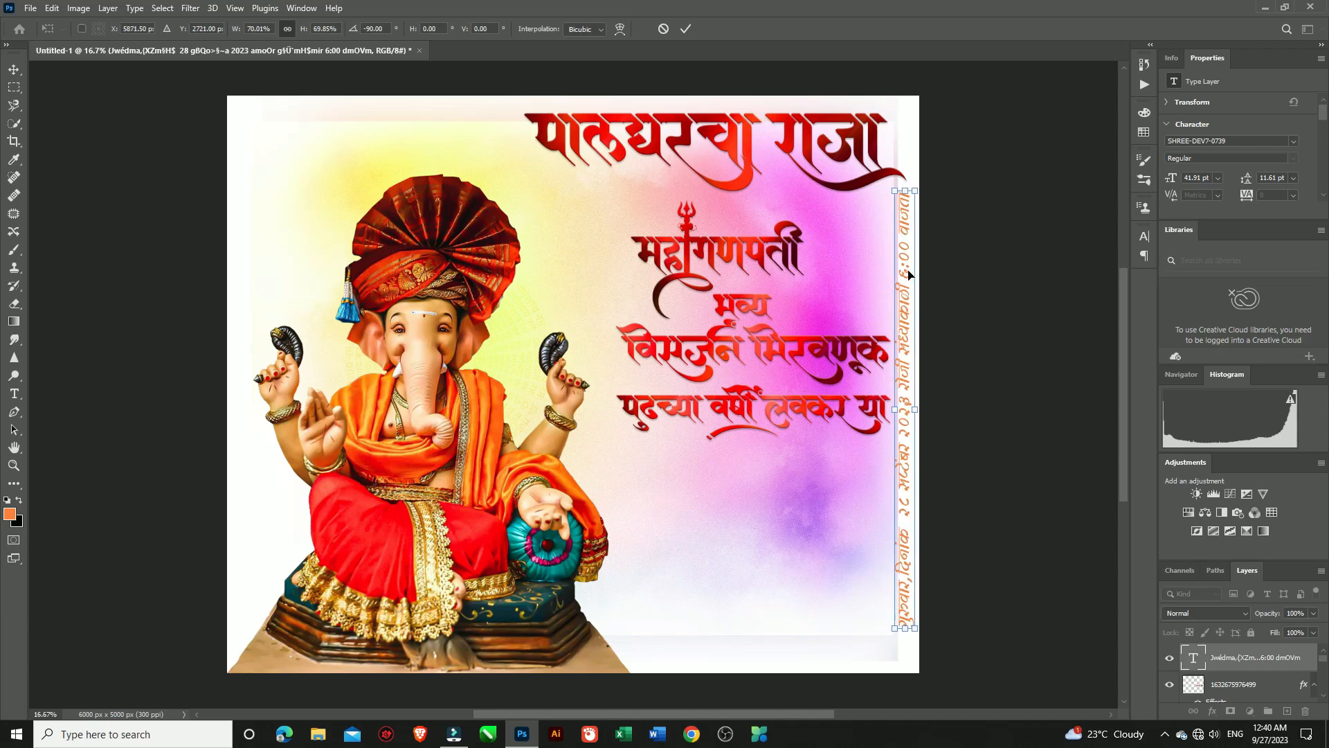
key("Right")
key("Right")
key("Right")
key("Right")
key("Right")
key("Right")
key("Right")
key("Right")
key("Right")
key("Right")
key("Right")
key("Right")
key("Right")
key("Right")
key("Right")
key("Right")
key("Right")
key("Right")
key("Right")
key("Right")
key("Right")
key("Right")
key("Right")
key("Right")
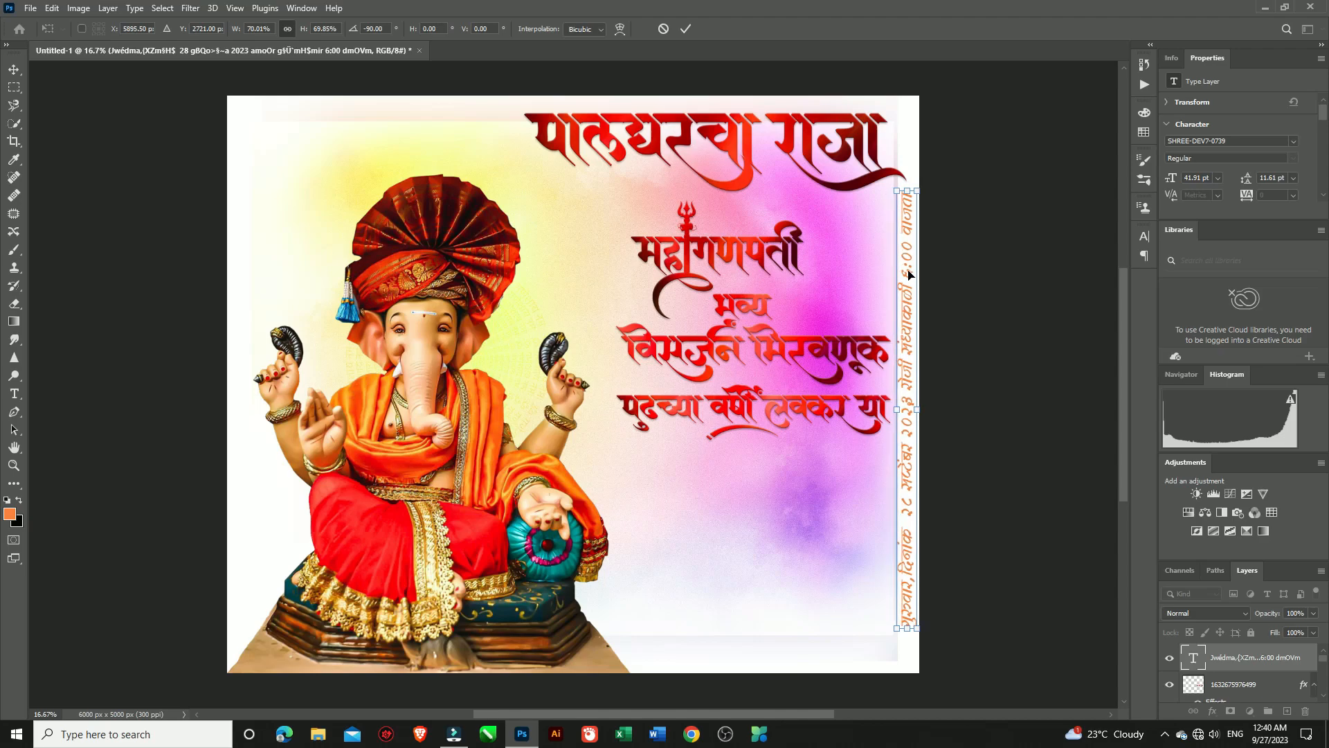
left_click(685, 29)
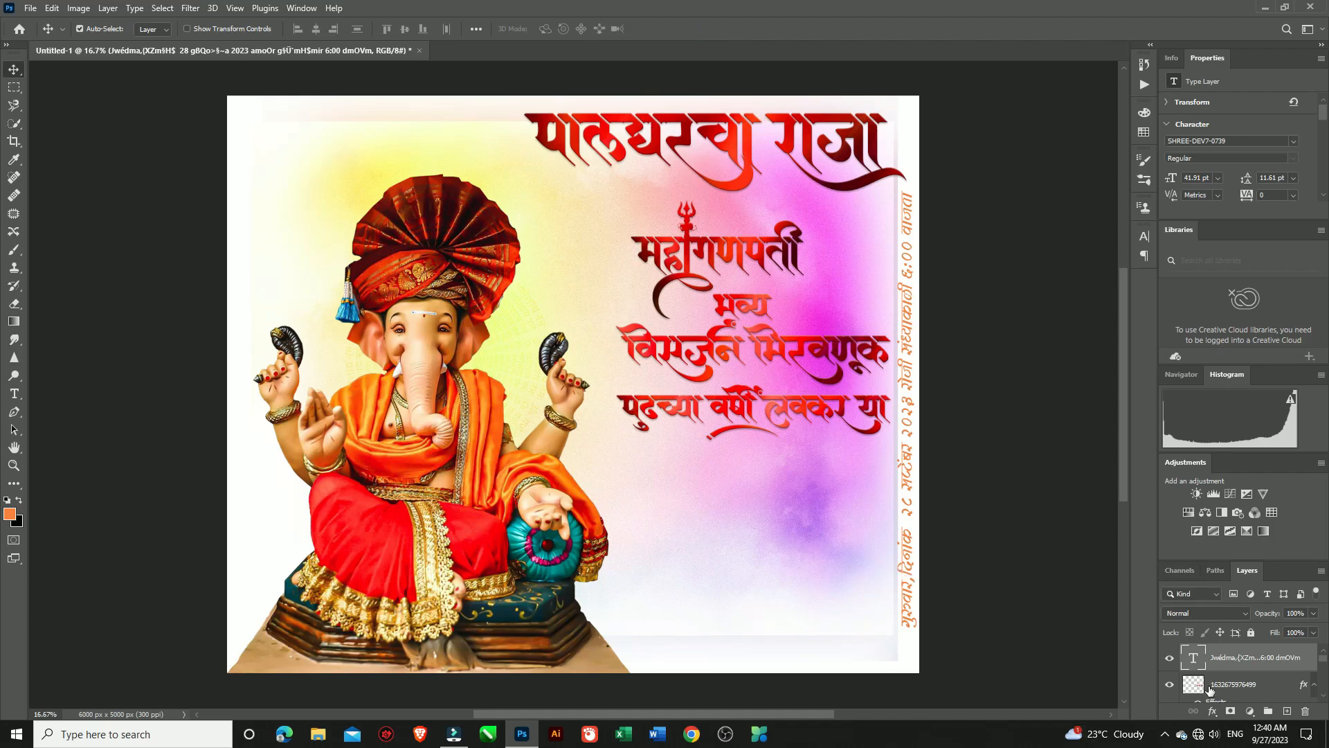
- Add a Color Overlay style to the date-and-time text layer with the very dark red colour 210101
left_click(1215, 713)
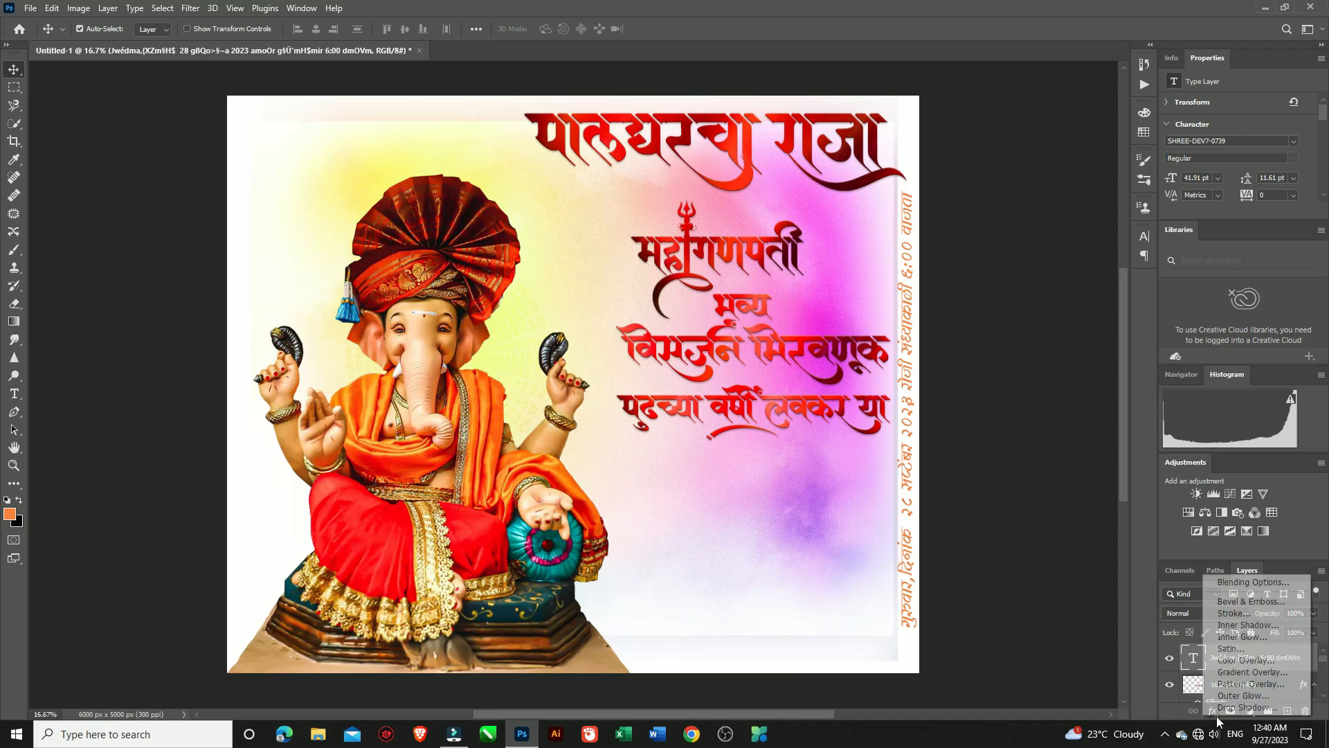
left_click(1224, 661)
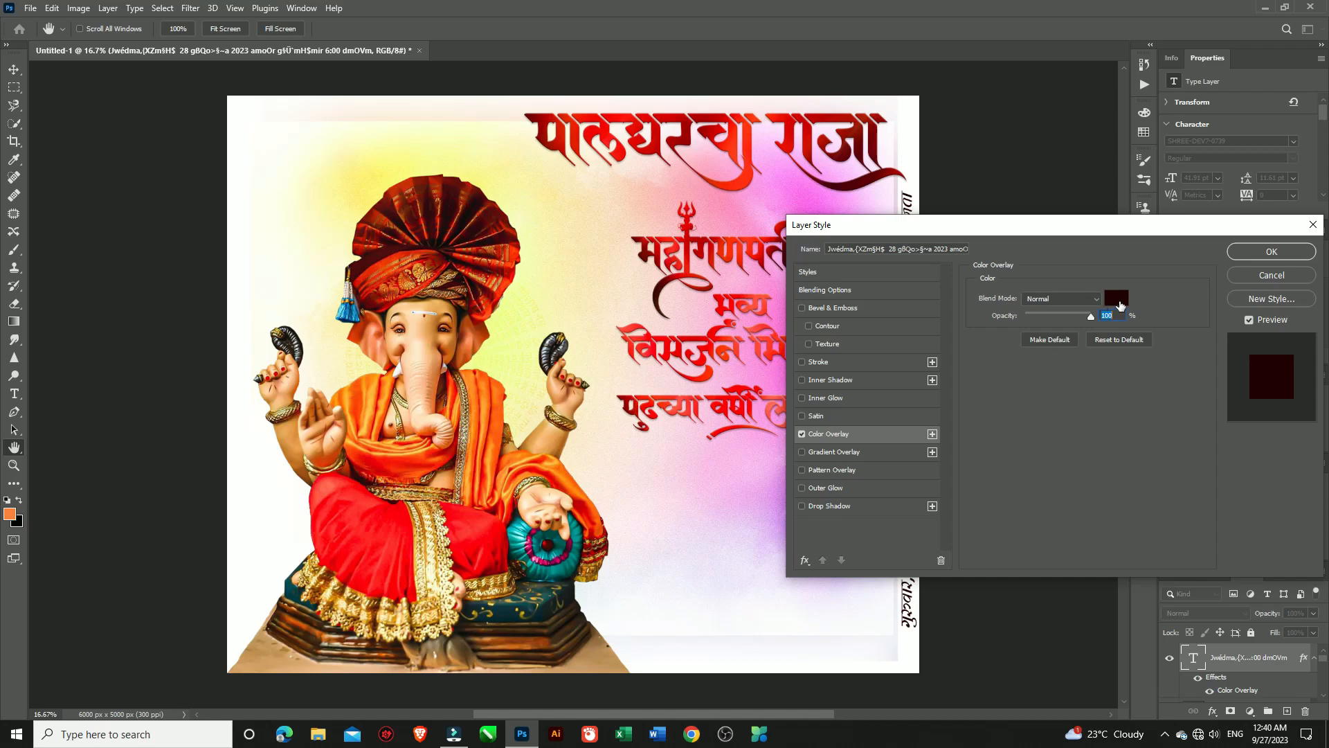
left_click(1276, 381)
left_click(1115, 296)
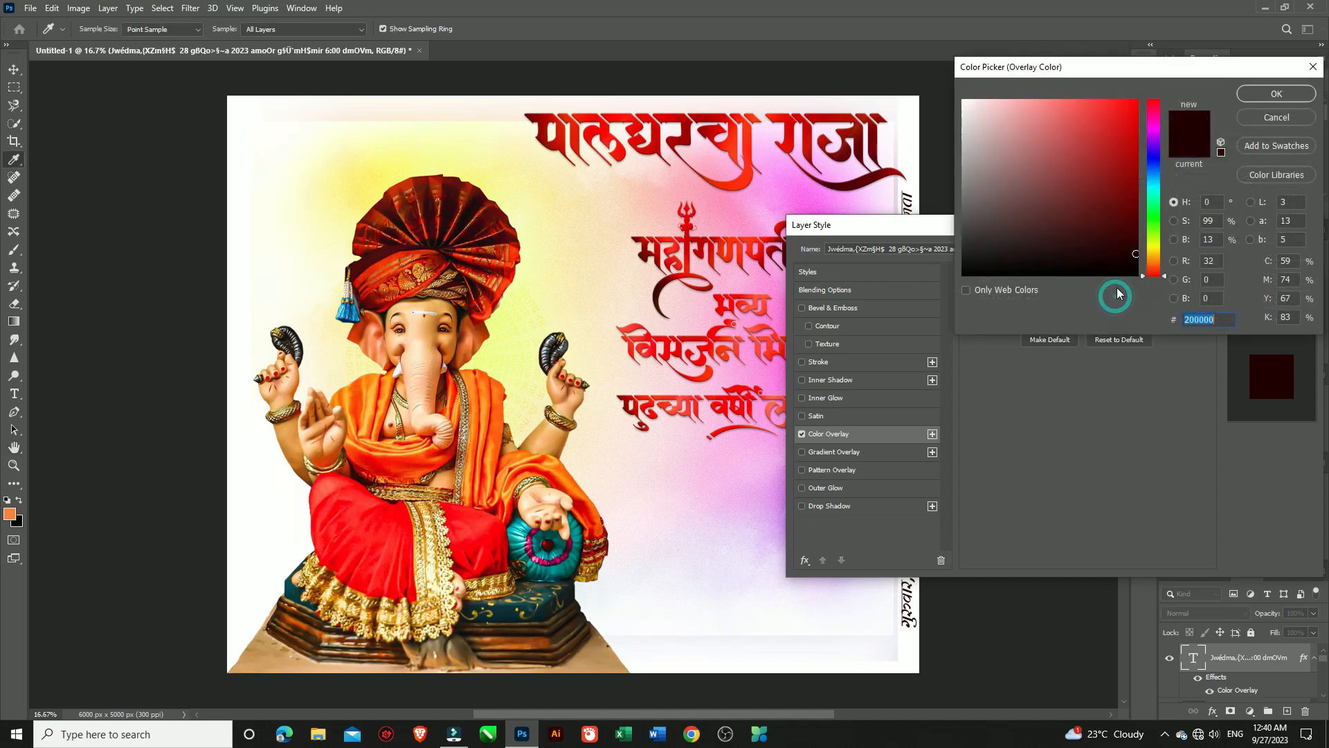
left_click(1135, 253)
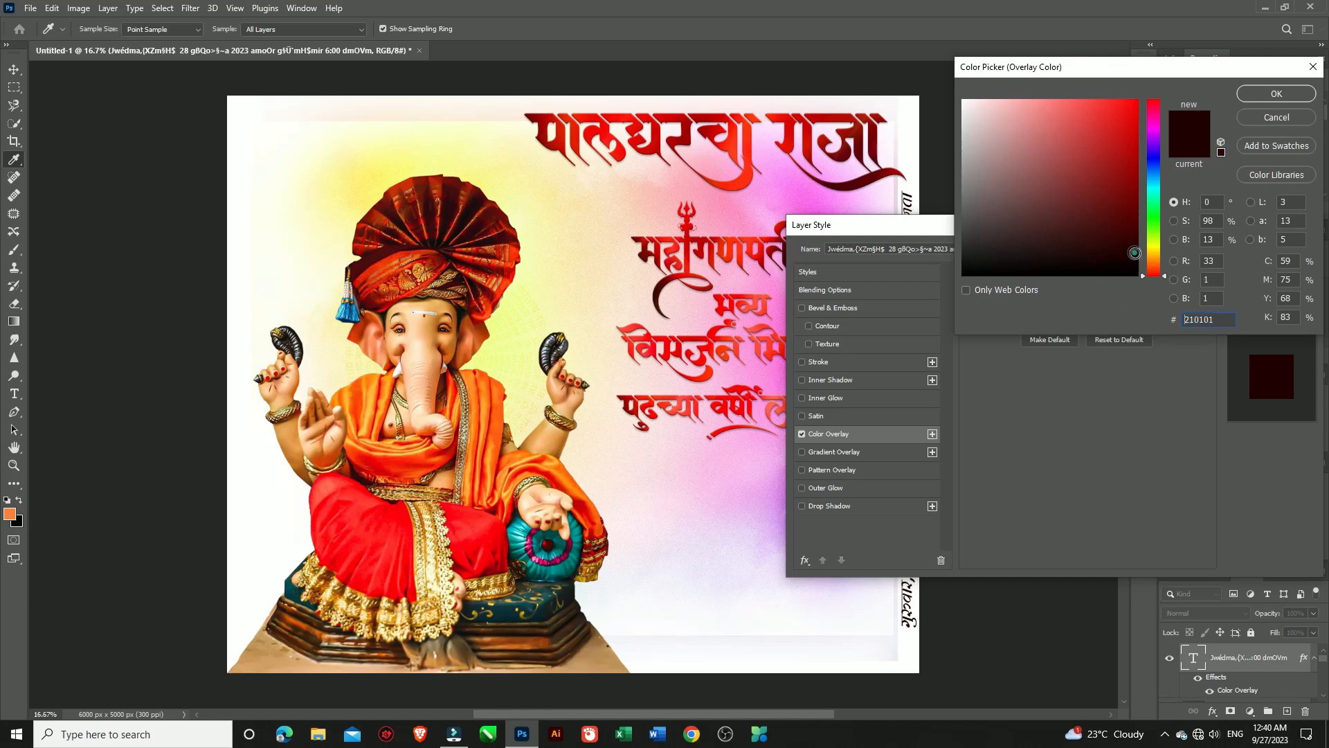
left_click(1261, 94)
- Enable Bevel & Emboss and Drop Shadow for the date-and-time text and apply the layer styles
left_click(802, 309)
left_click(803, 507)
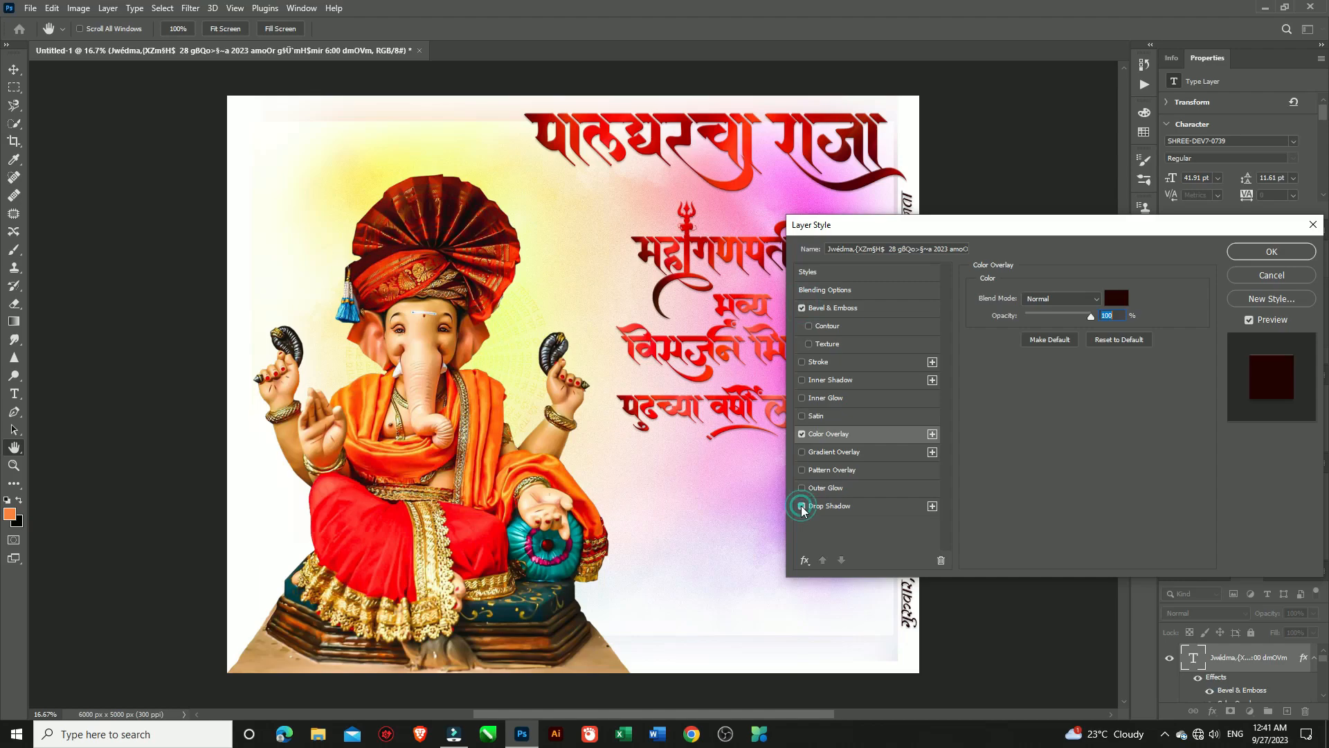
left_click(1278, 251)
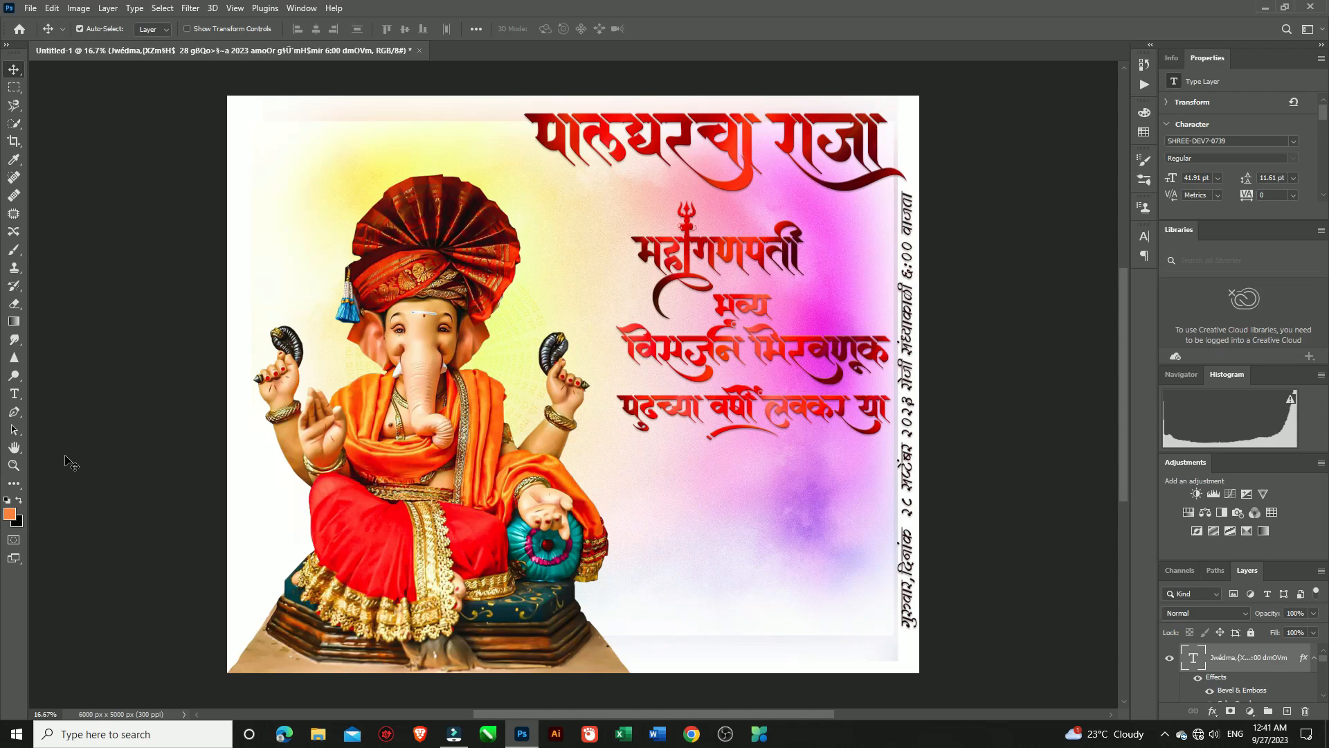
- Add the text "RJ CREATION" in 60 pt A750-Sans to the empty area beside the idol's base, below the calligraphy
left_click(15, 396)
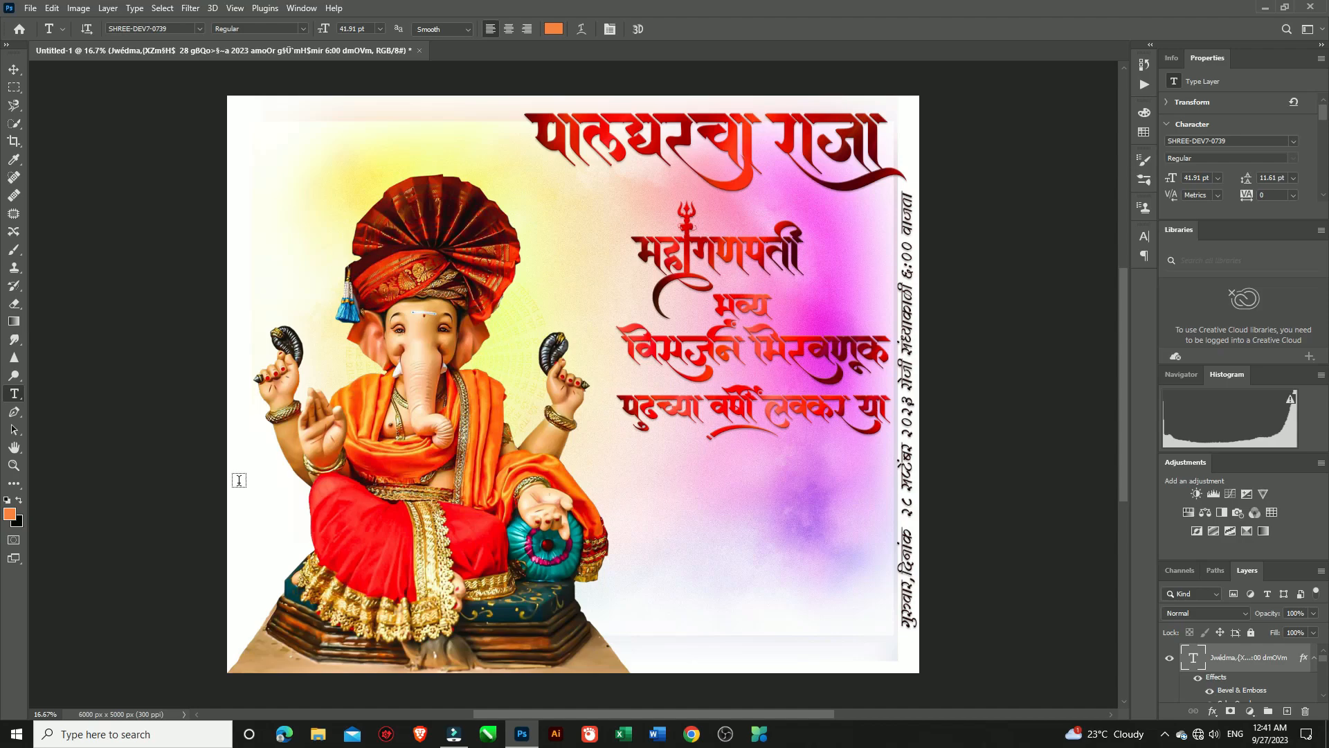
left_click(627, 585)
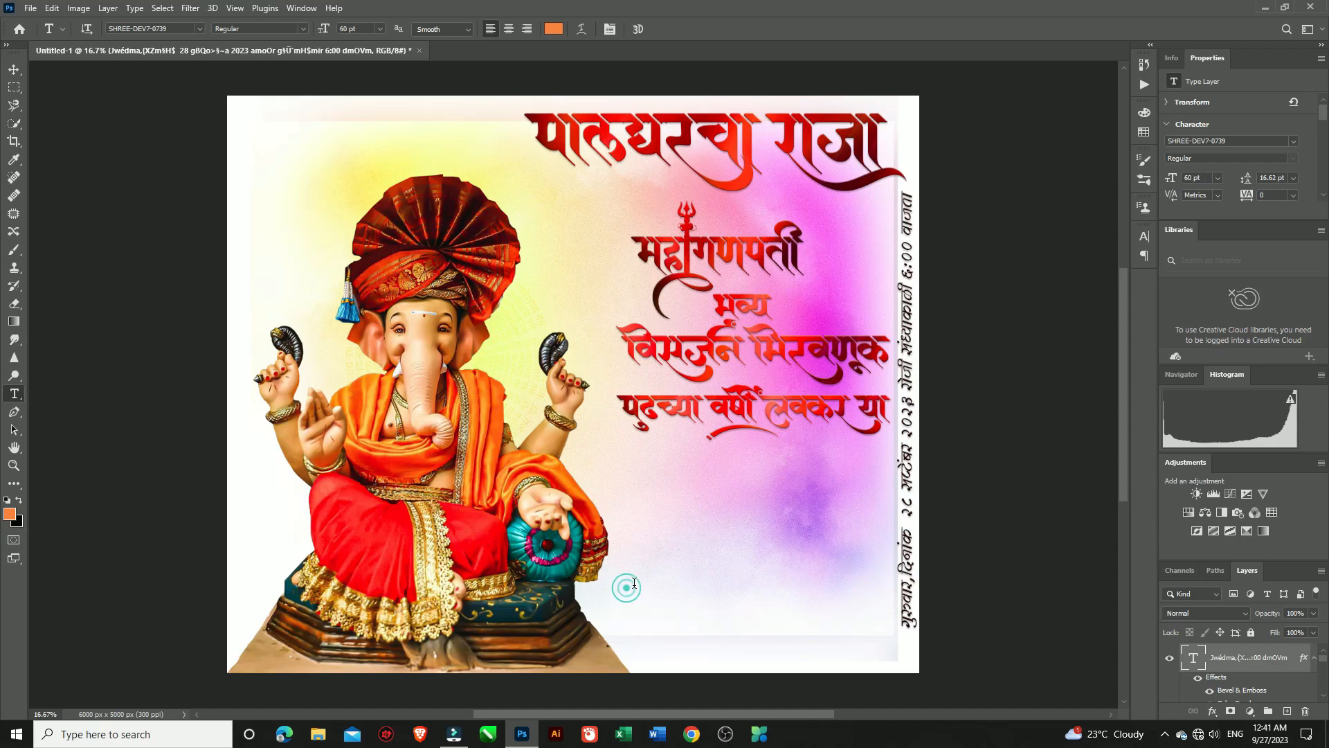
left_click(202, 29)
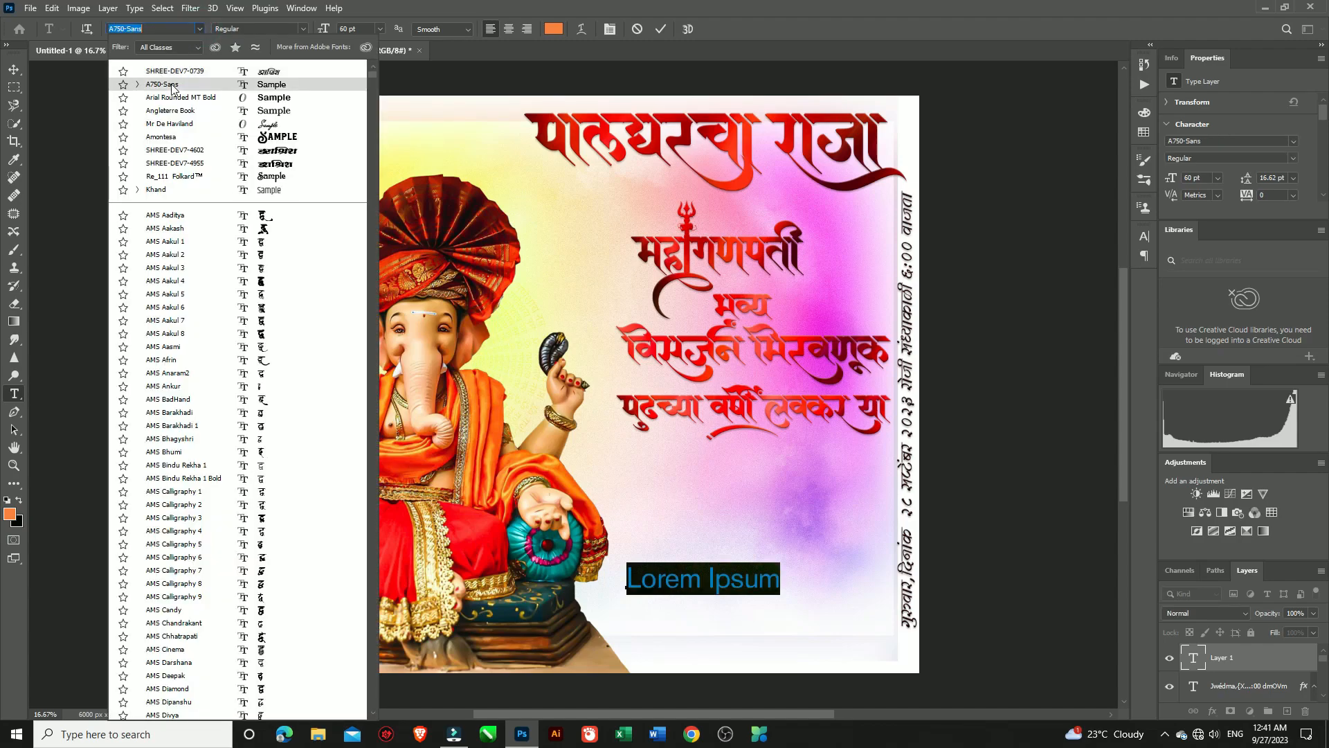
left_click(171, 85)
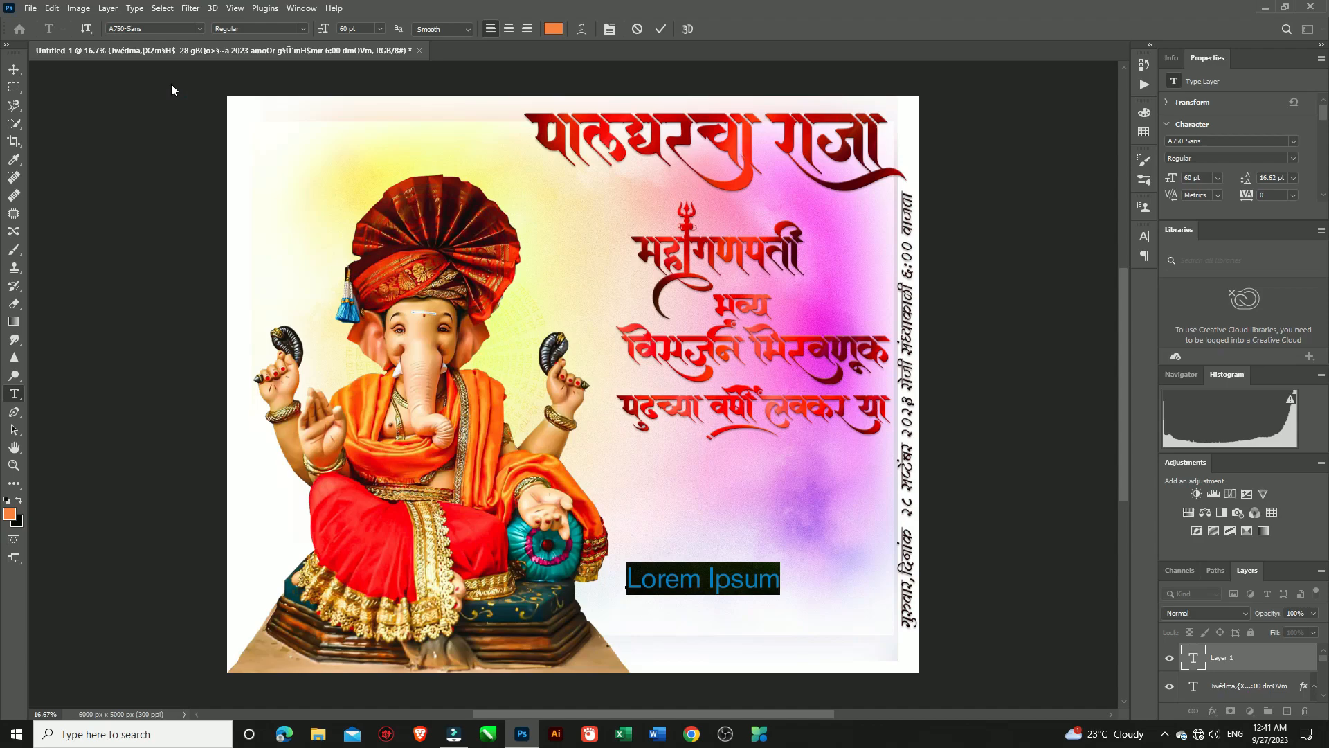
type("RJ CREAT")
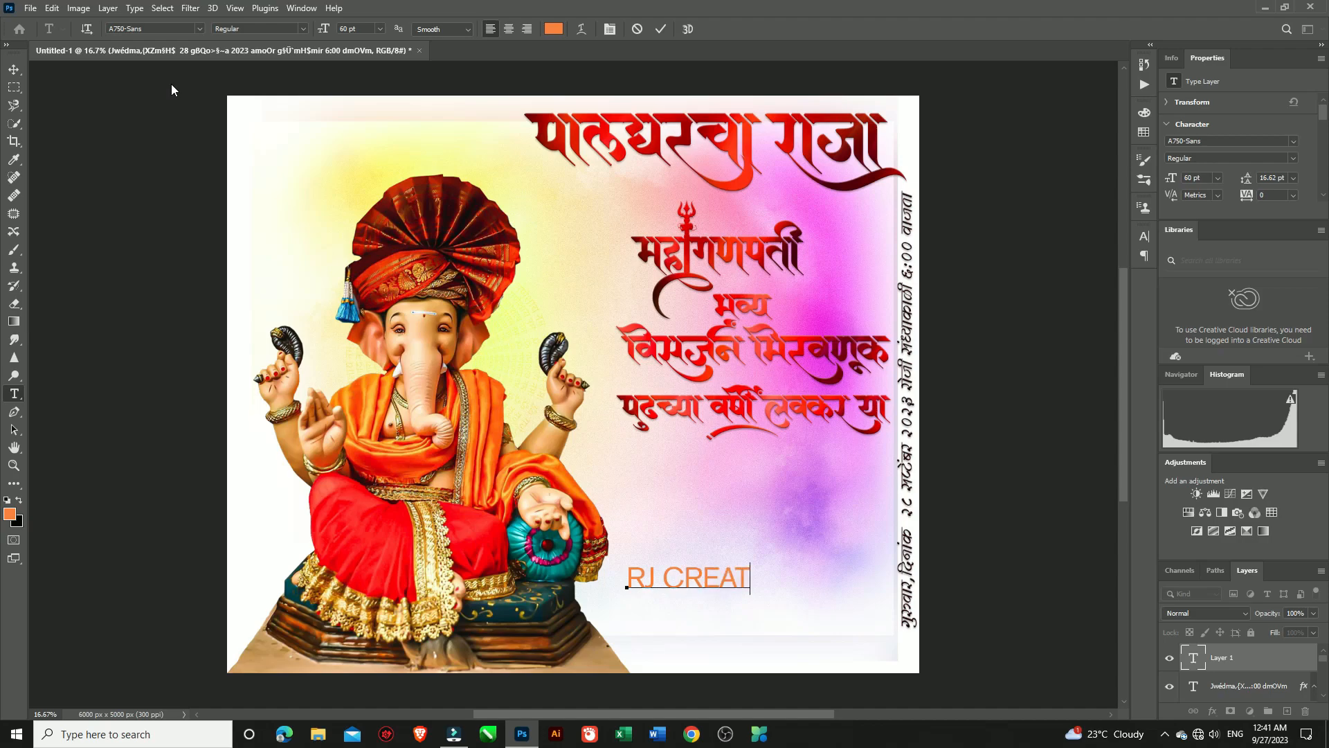
type("ION")
- Set the colour of the whole "RJ CREATION" text to dark brown 260f00 and commit the text edit
left_click_drag(629, 578, 807, 582)
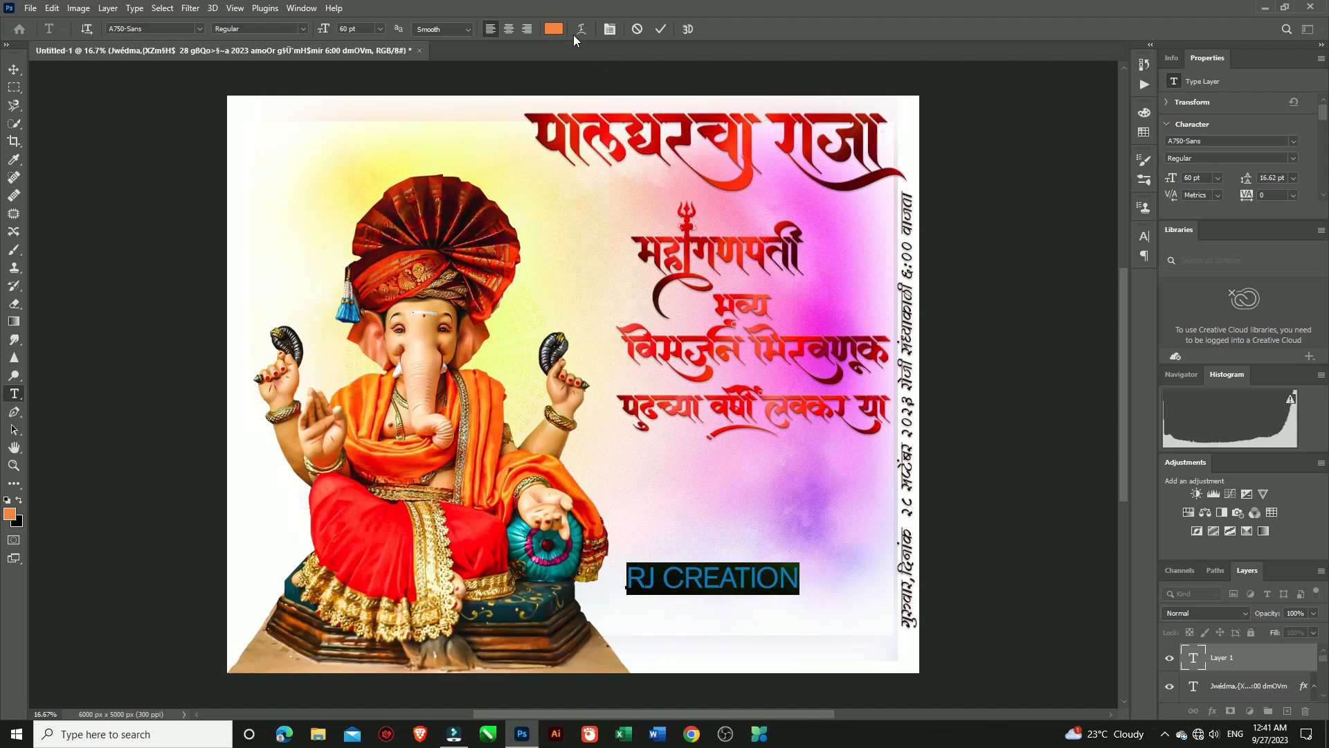
left_click(556, 31)
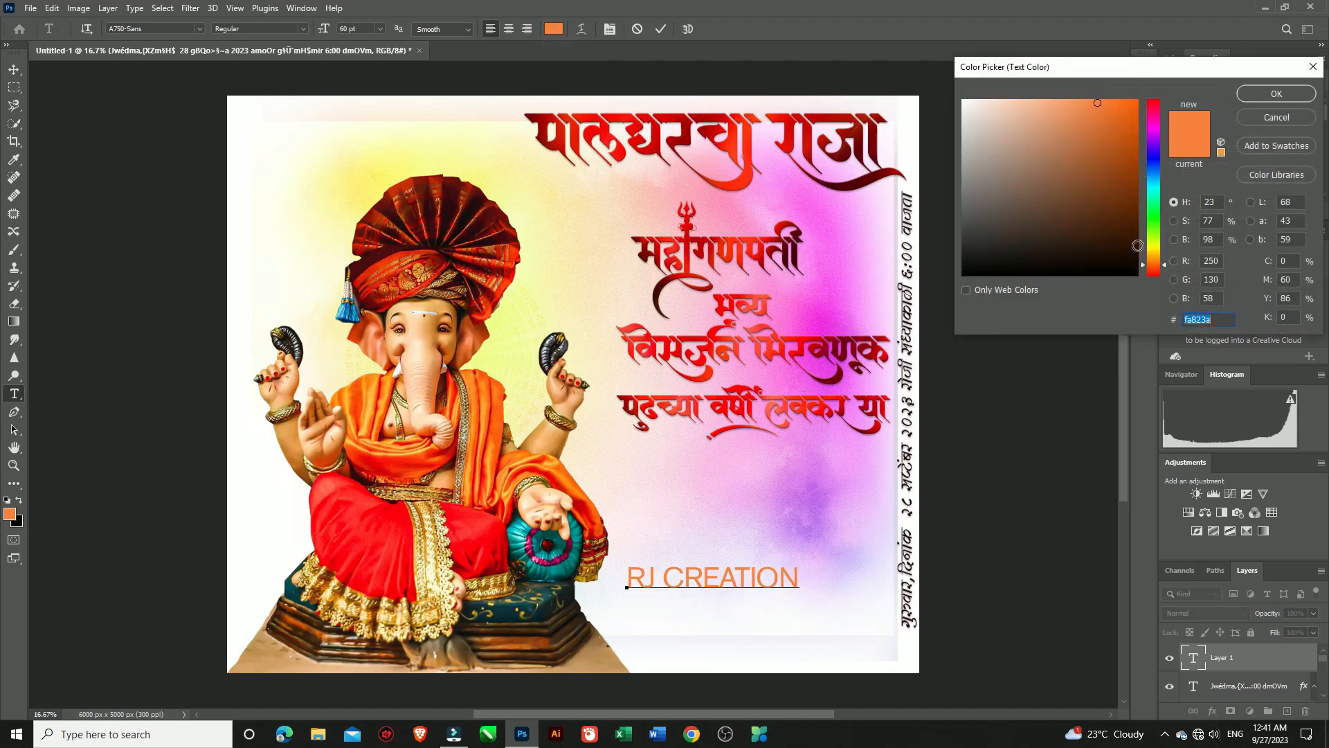
left_click(1136, 249)
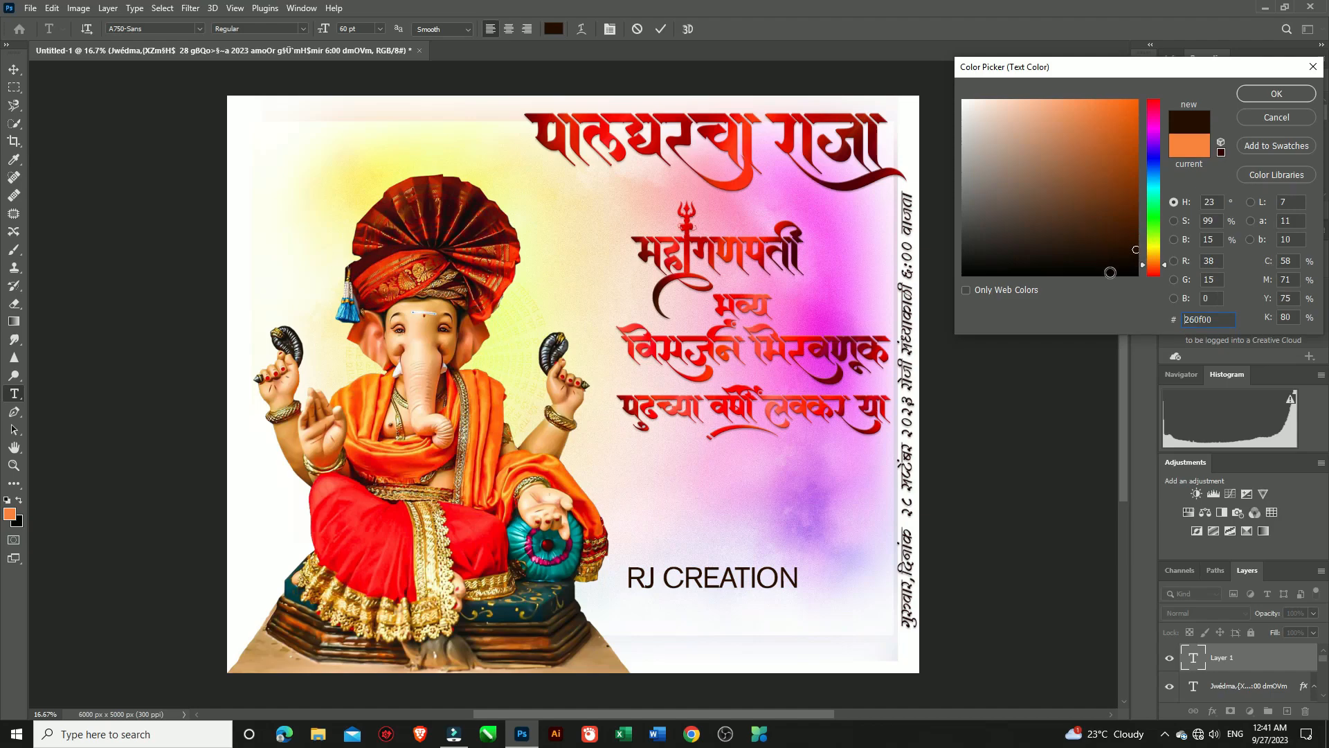
left_click(1276, 94)
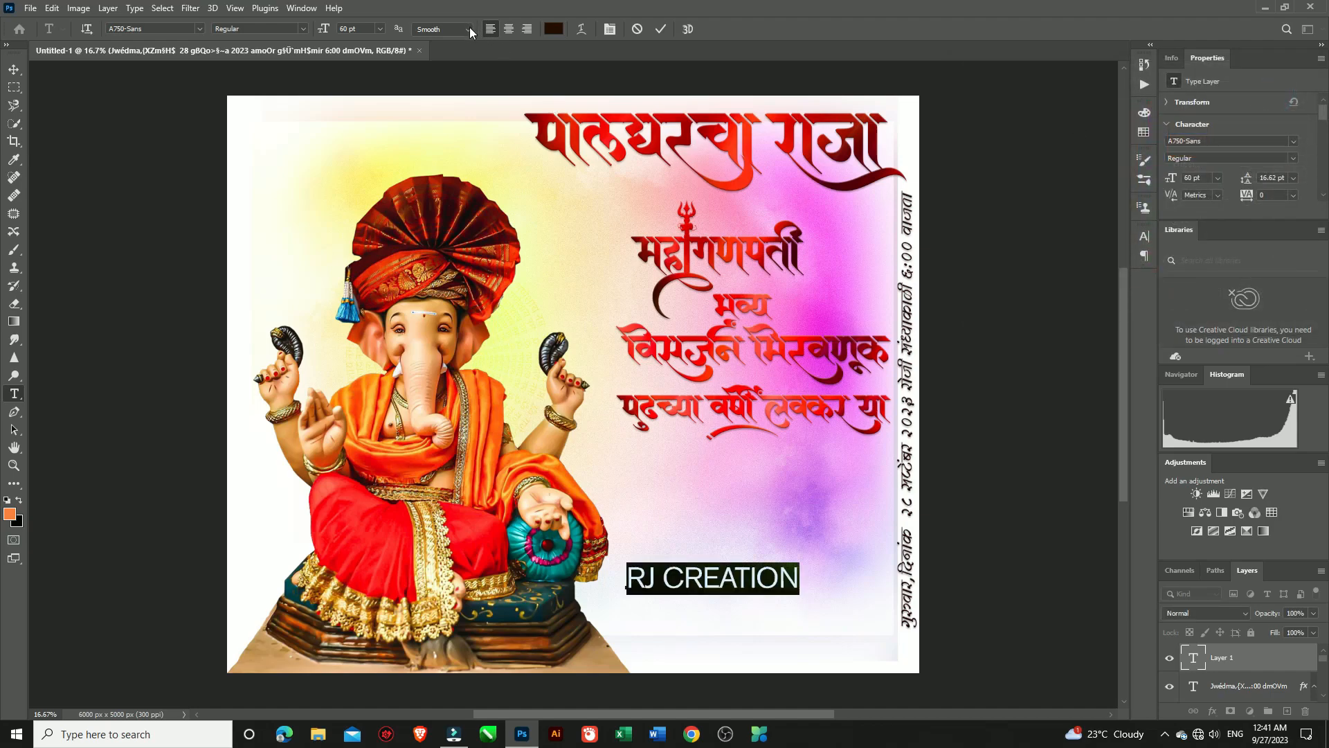
key("ctrl+t")
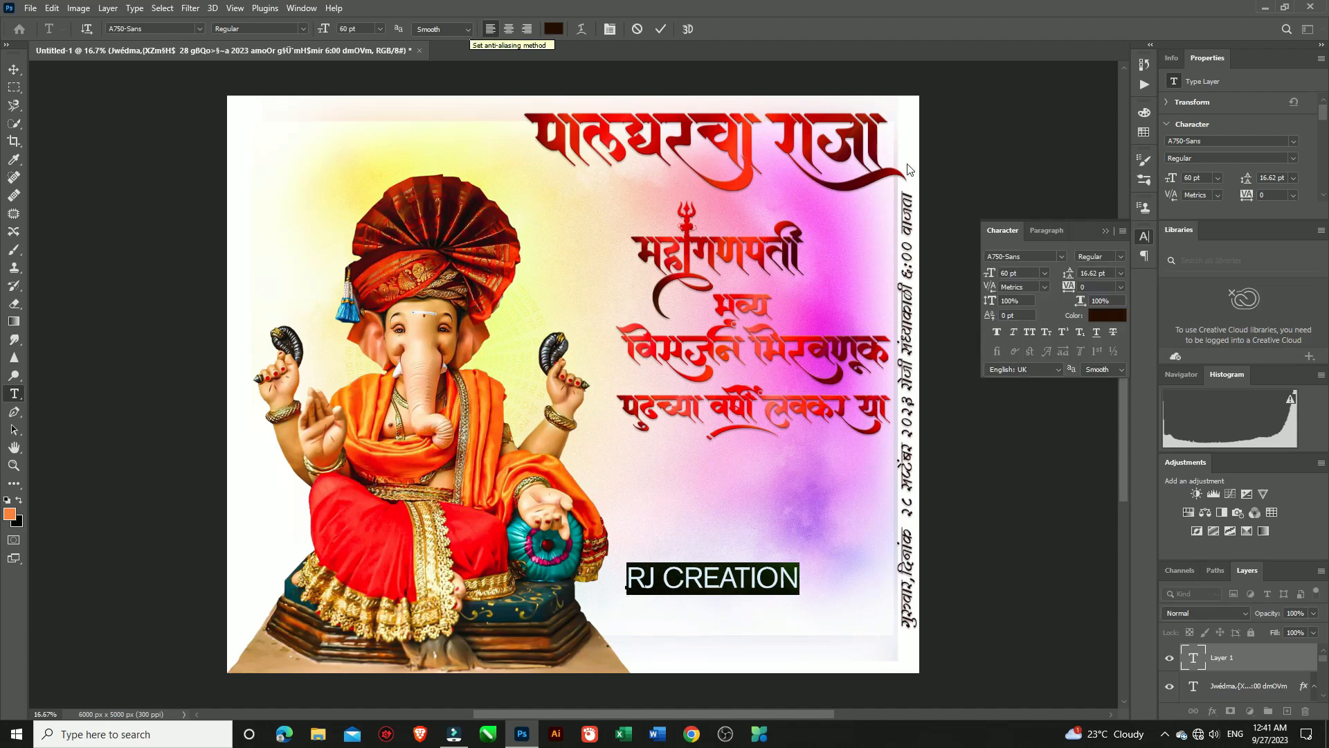
left_click(1104, 231)
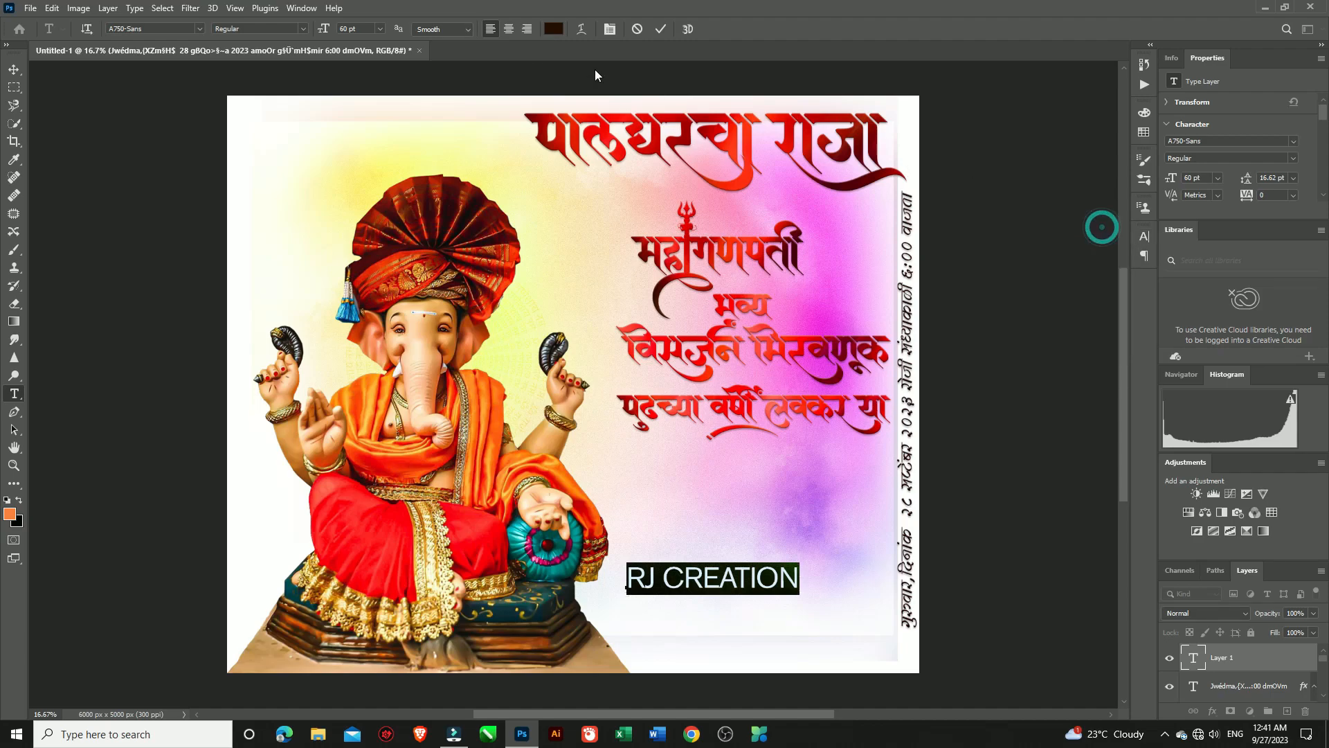
left_click(660, 29)
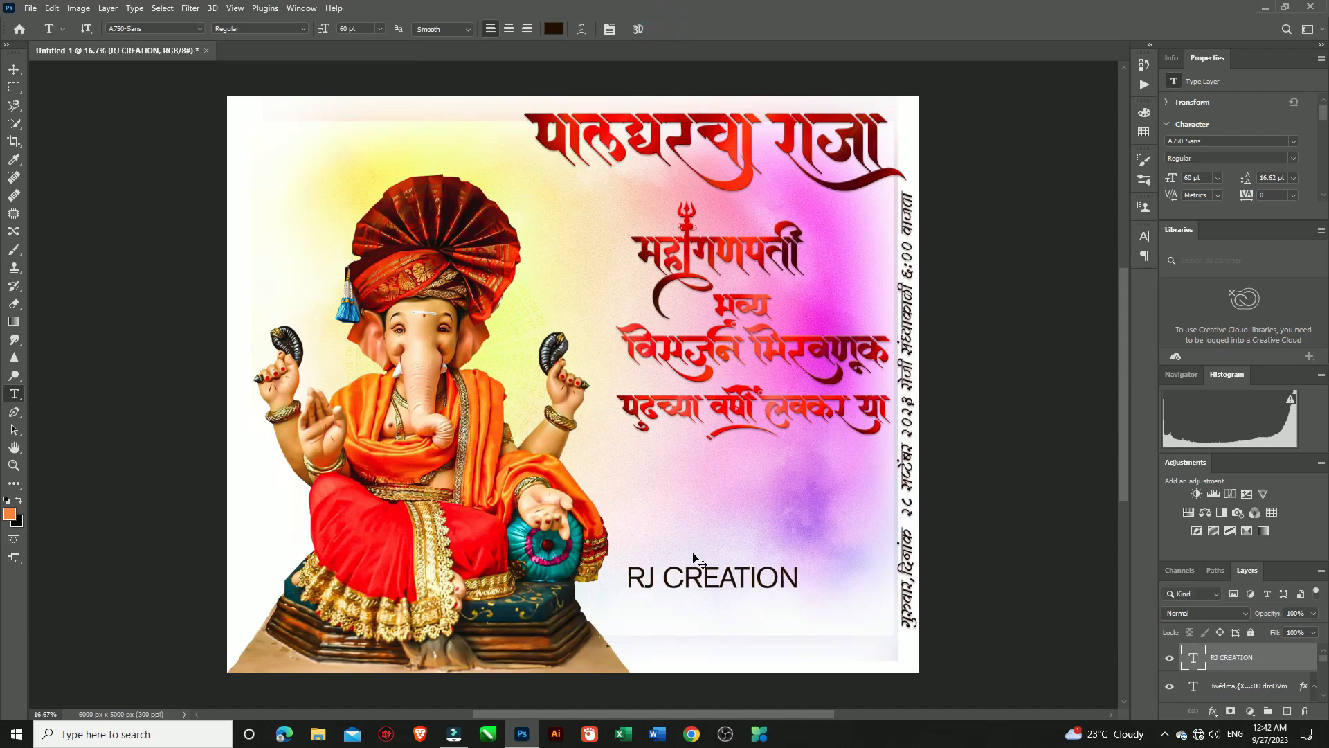
- Rotate the "RJ CREATION" text by -90 degrees with Free Transform so it reads vertically upward
key("ctrl+t")
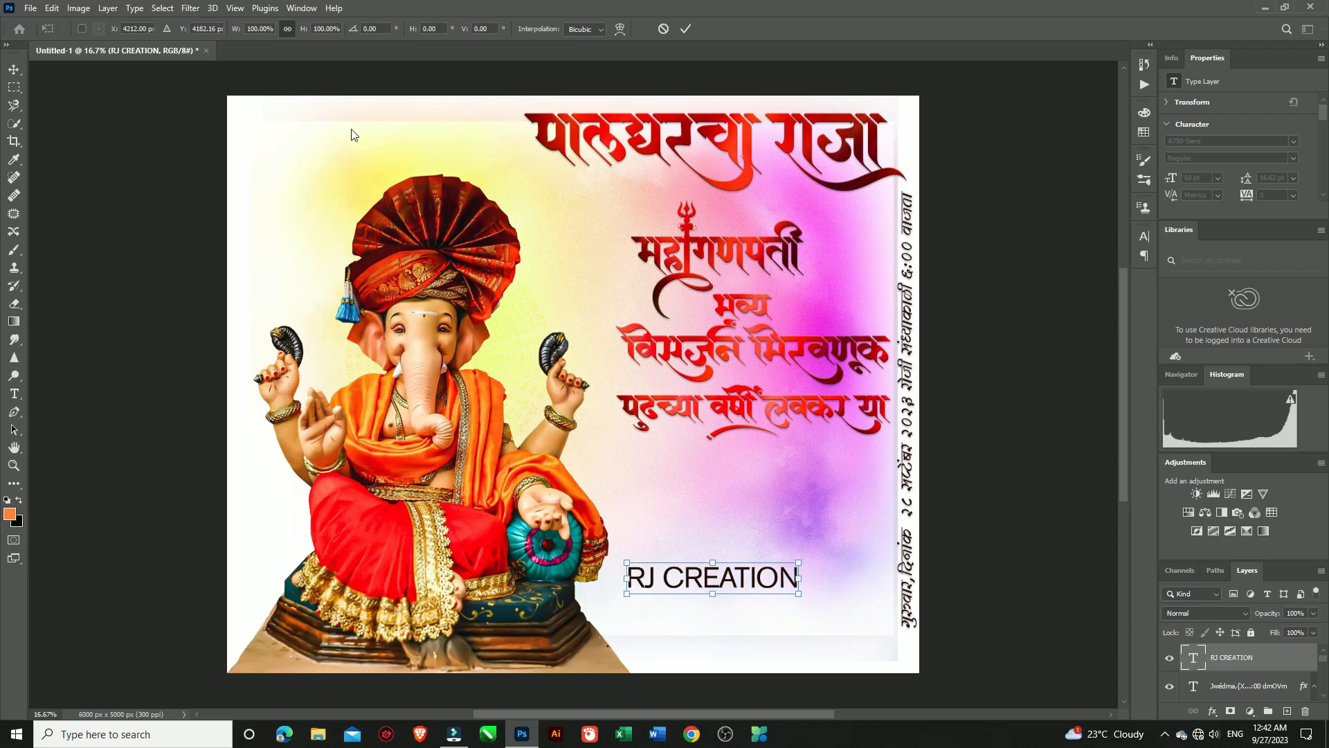
left_click(370, 29)
type("-9")
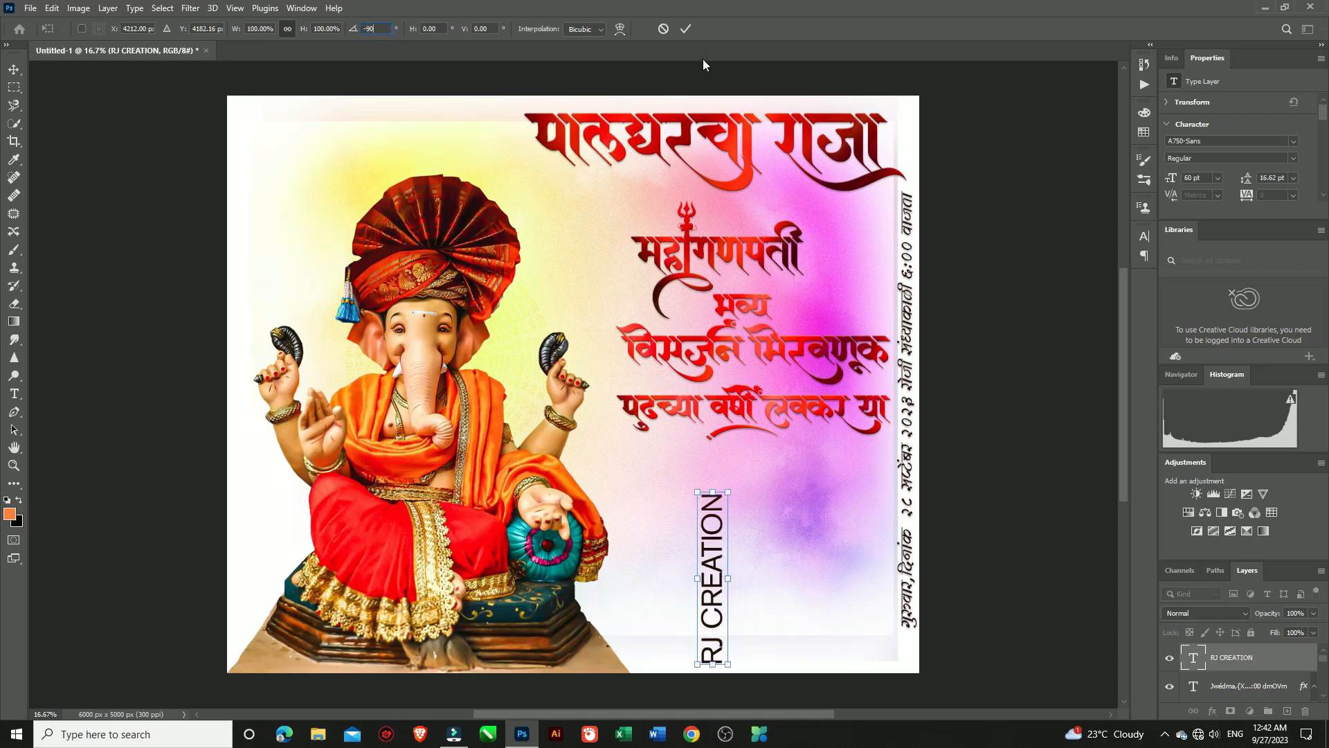
left_click(688, 29)
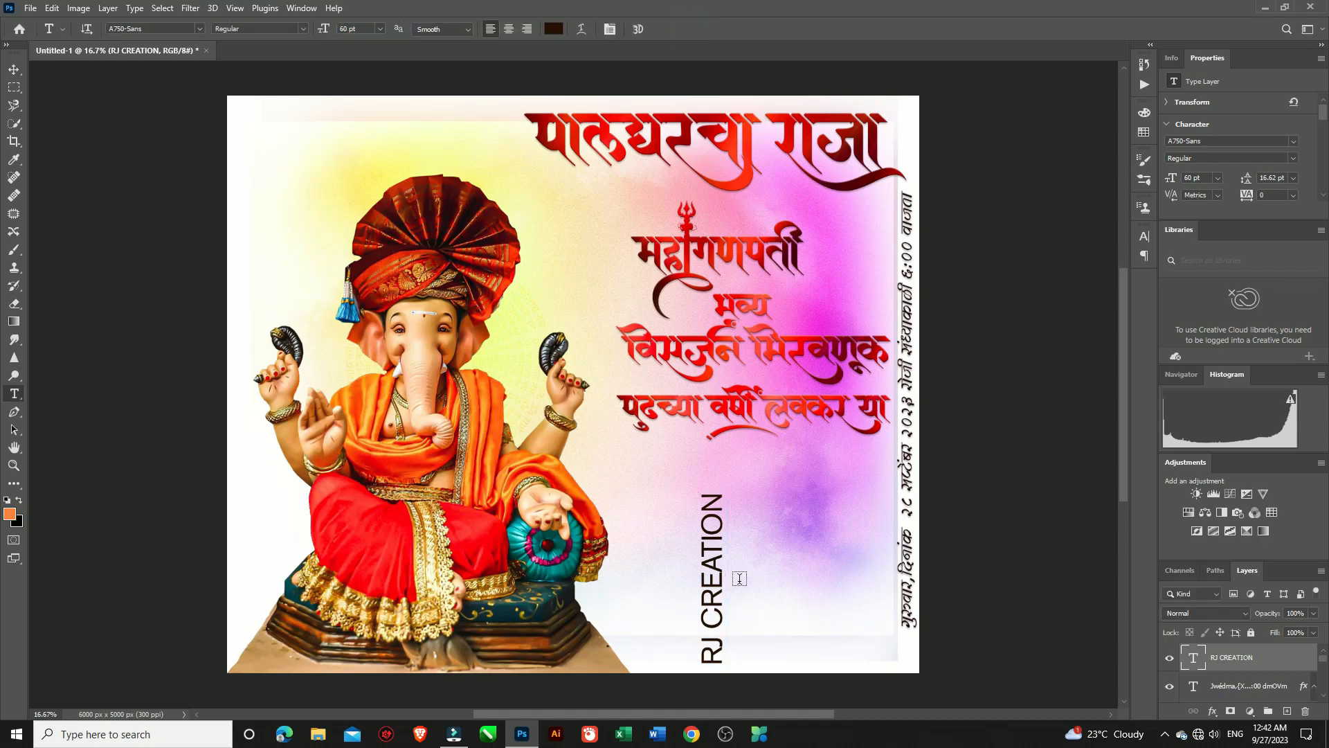
- Move the vertical "RJ CREATION" text to the canvas's left margin beside the idol and scale it to about 54%
left_click(14, 70)
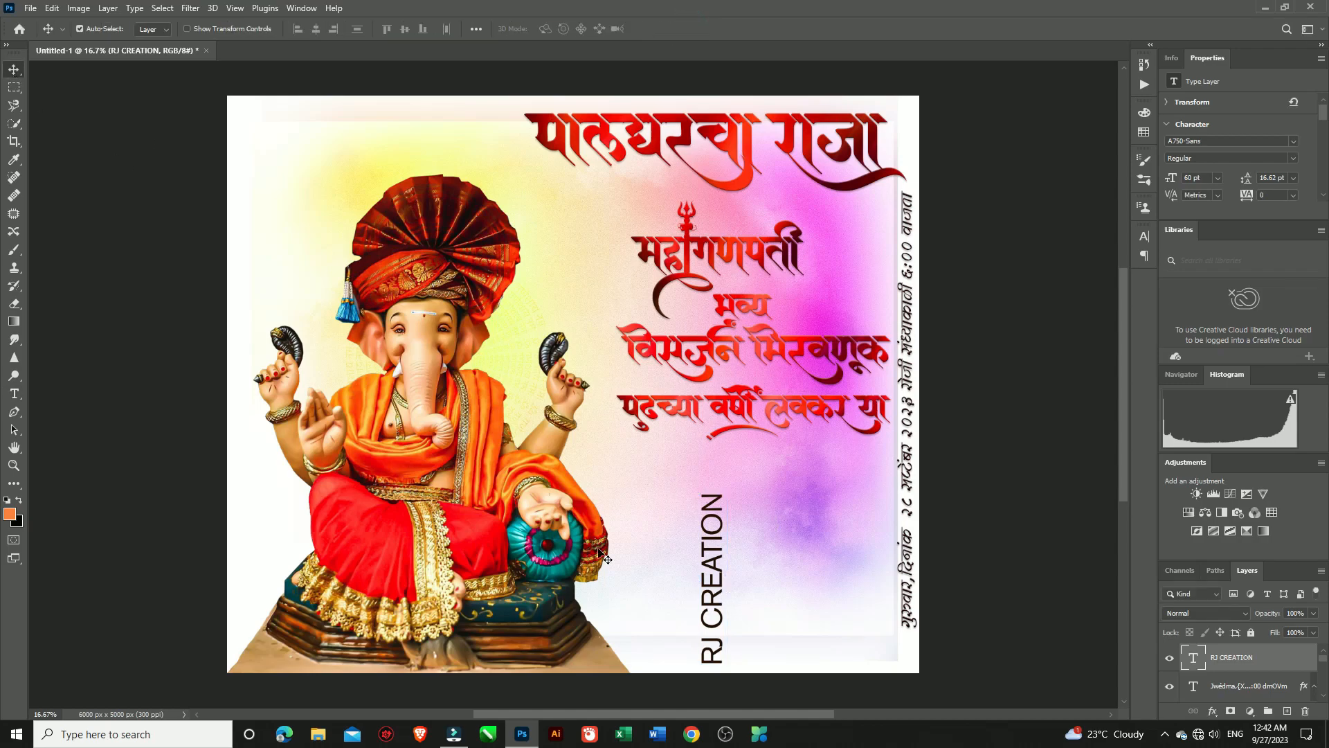
left_click_drag(712, 596, 251, 531)
key("ctrl")
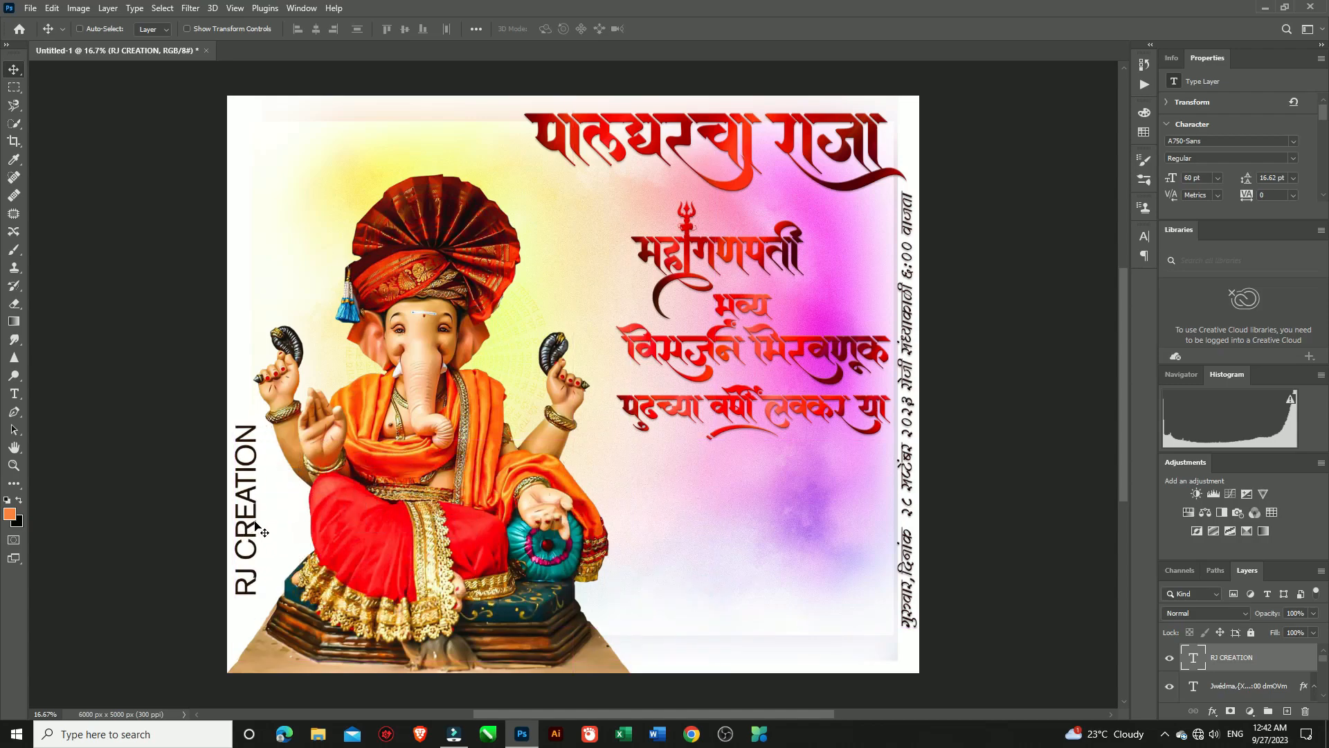
key("ctrl+t")
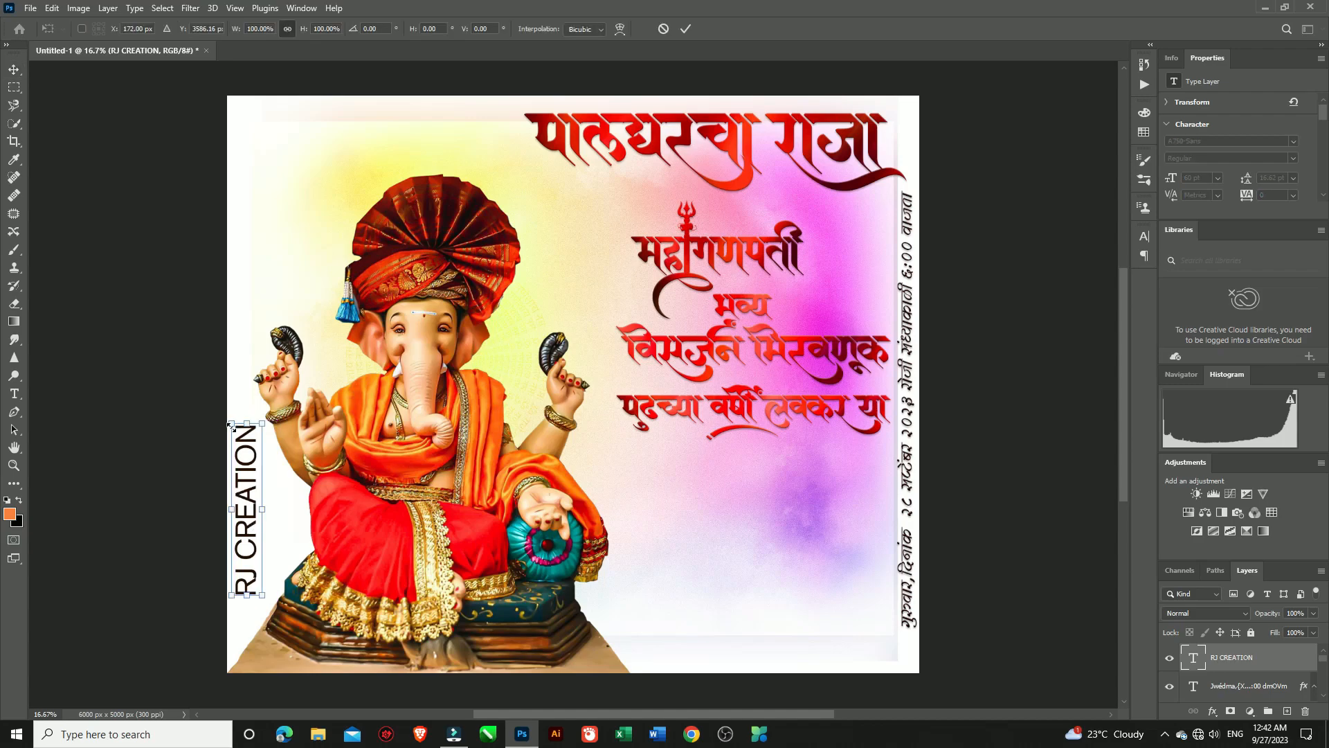
left_click_drag(231, 426, 239, 508)
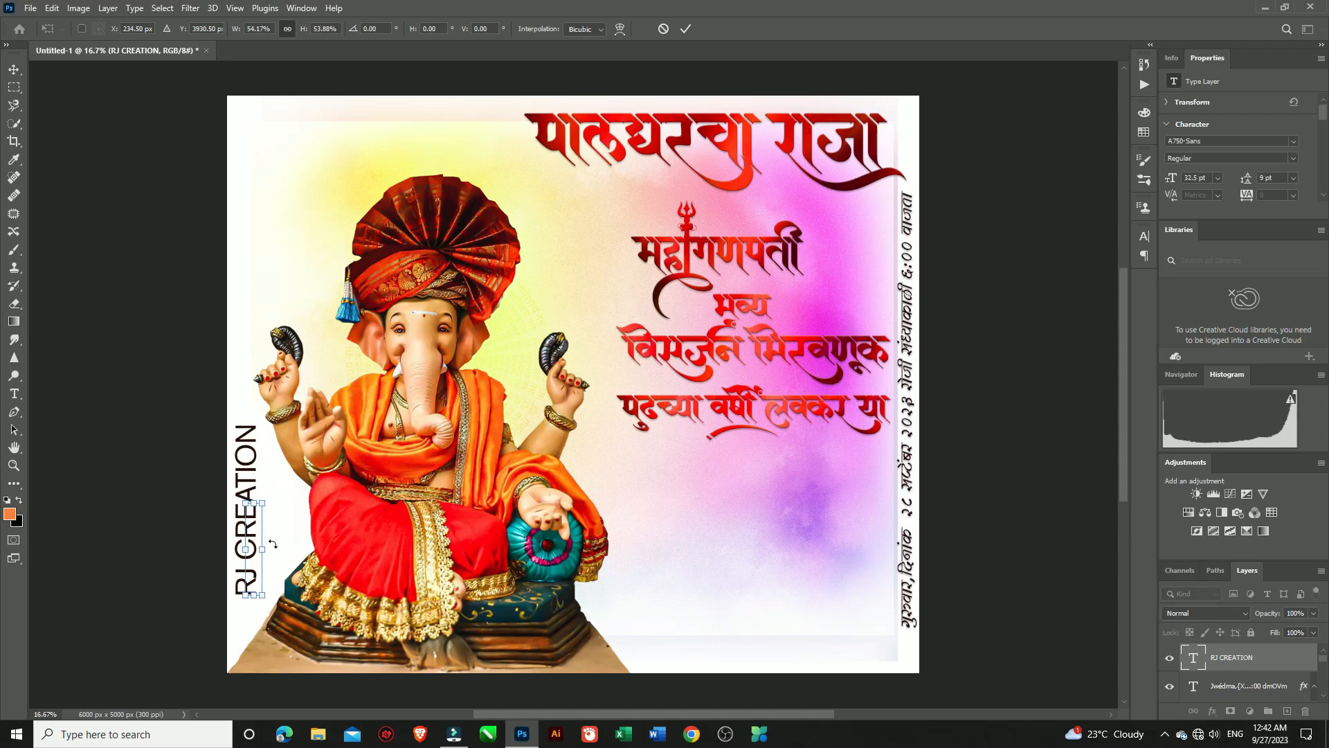
left_click(685, 29)
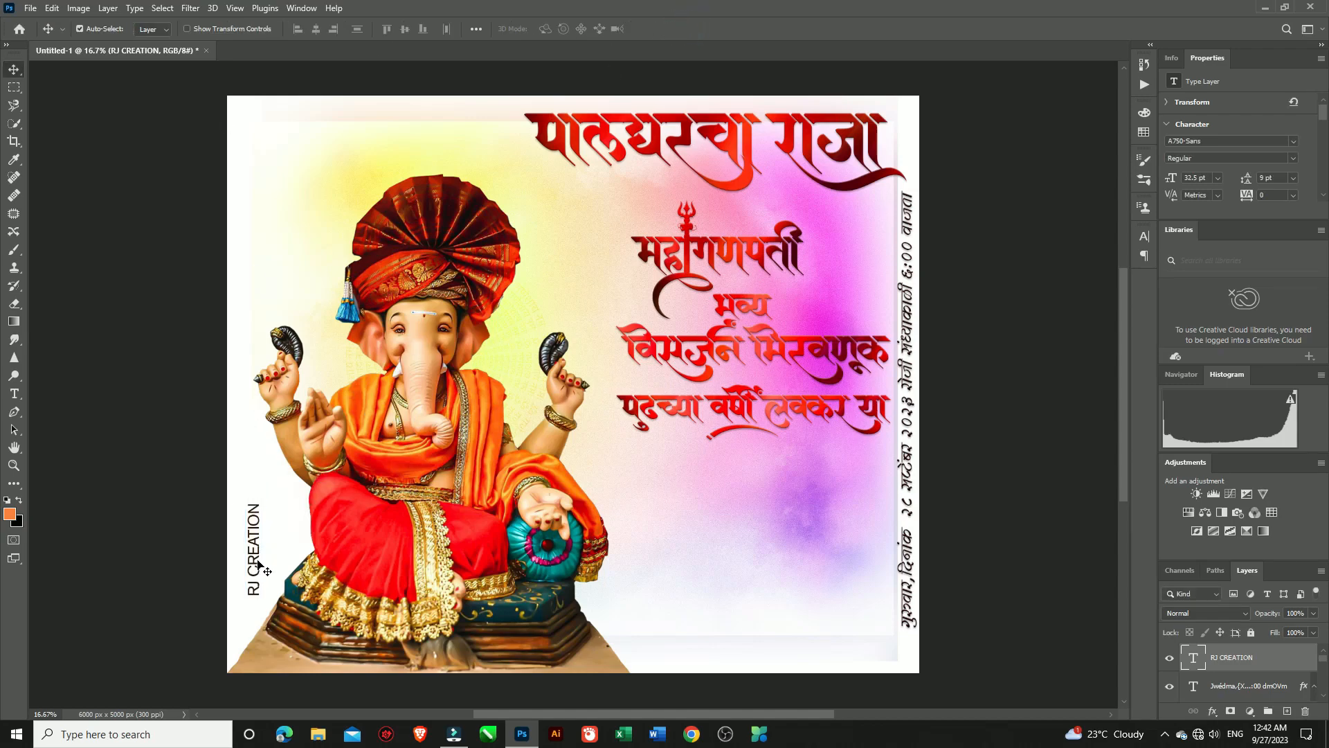
- Place the small "RJ CREATION" text close to the canvas's left edge and stack three evenly spaced copies above it
left_click_drag(252, 560, 246, 541)
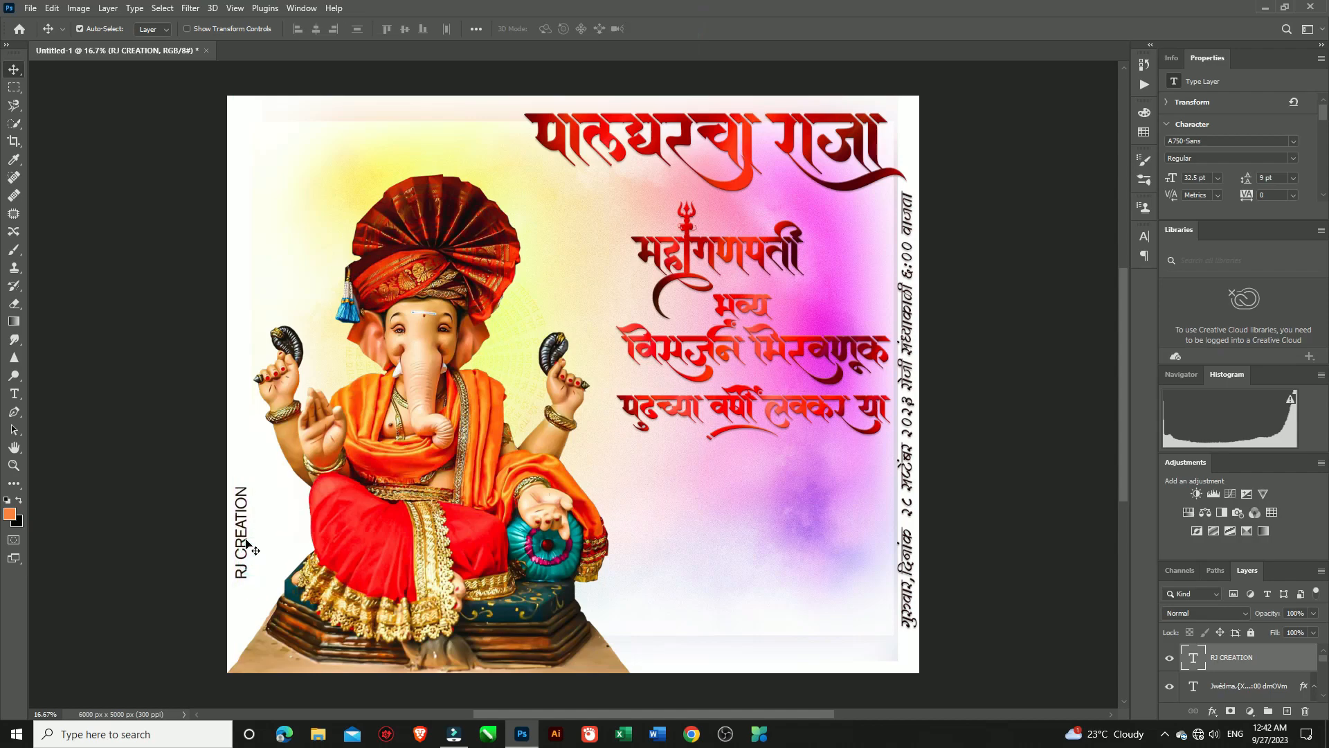
left_click_drag(250, 540, 241, 171)
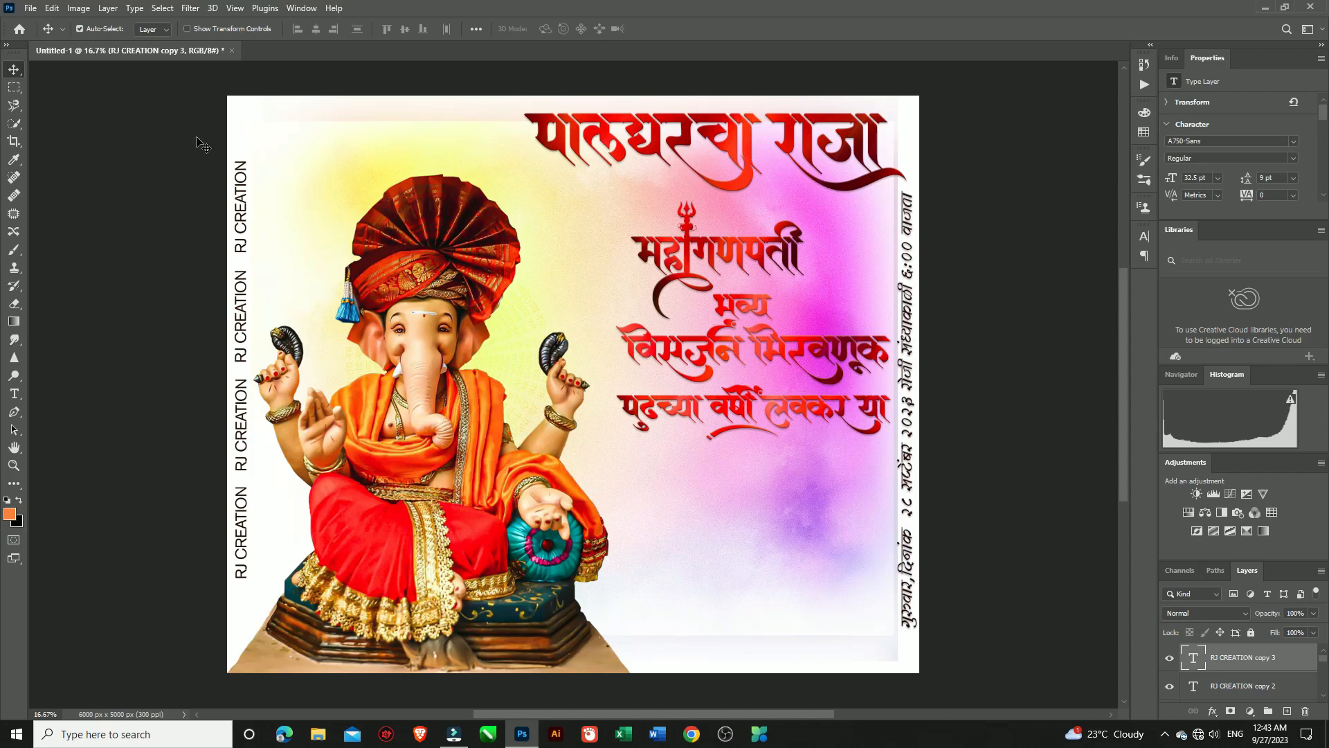
- Save the banner as a JPEG named PALGHAR 001 in the Pictures folder with quality 12
left_click(30, 8)
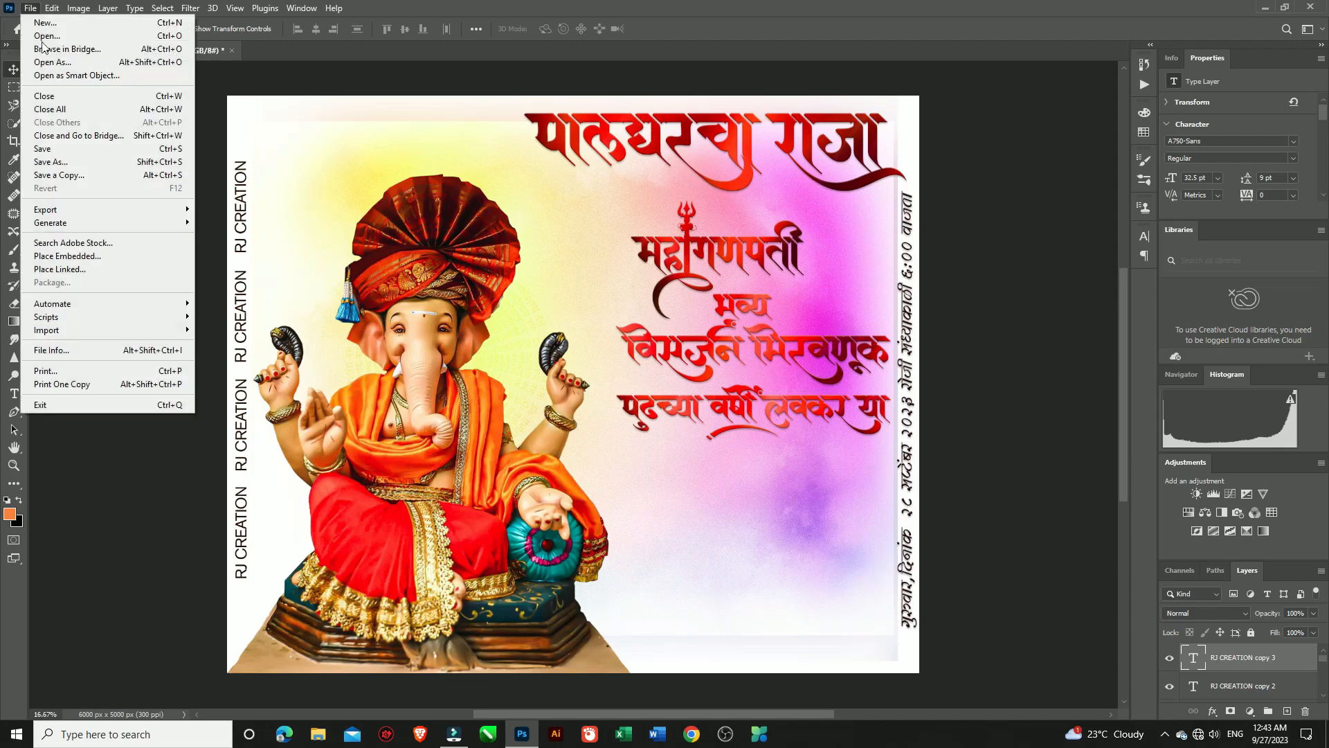
left_click(49, 161)
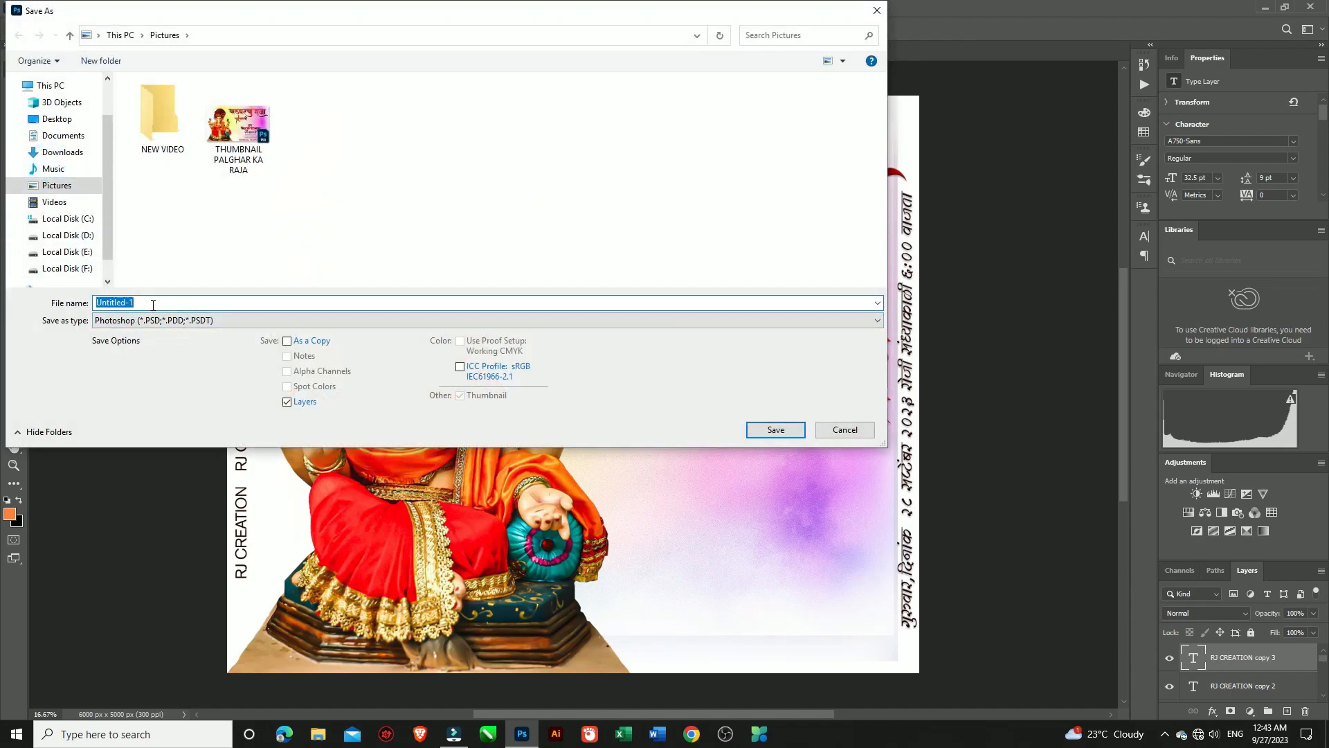
type("PAL")
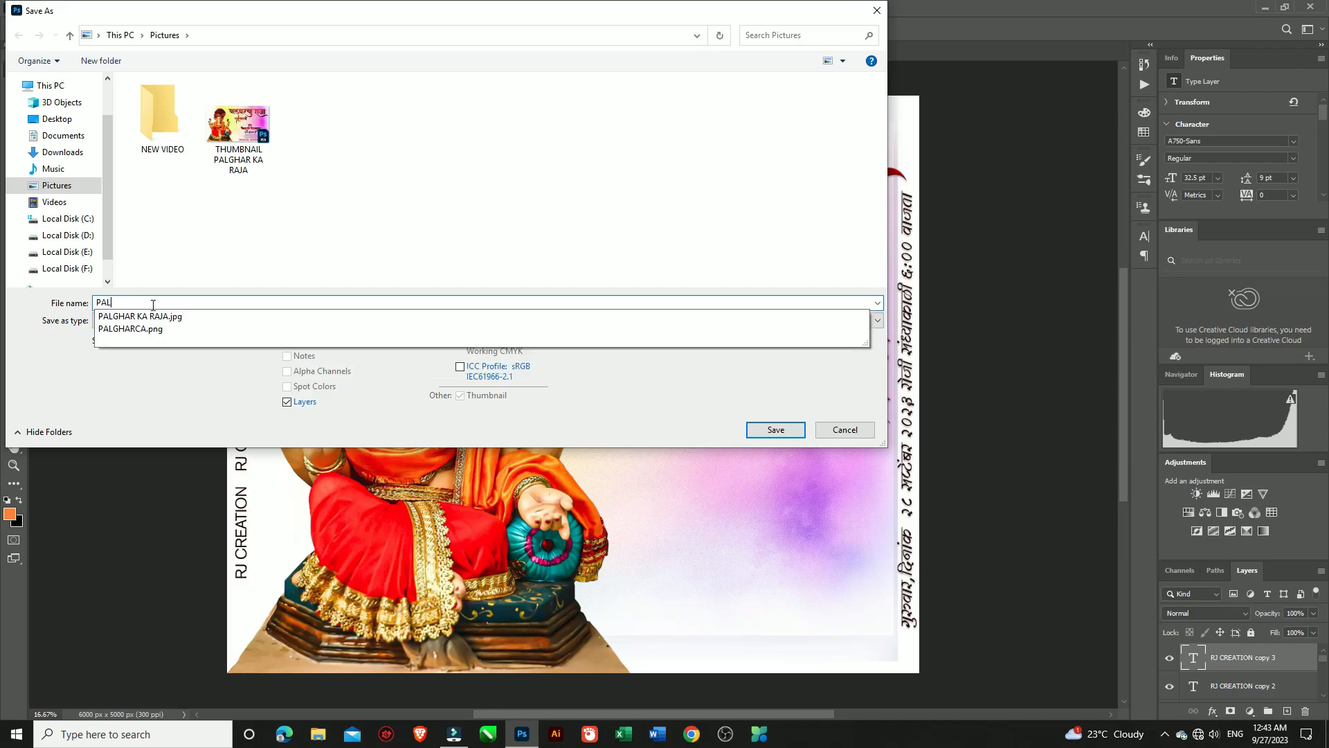
type("GHAR 001")
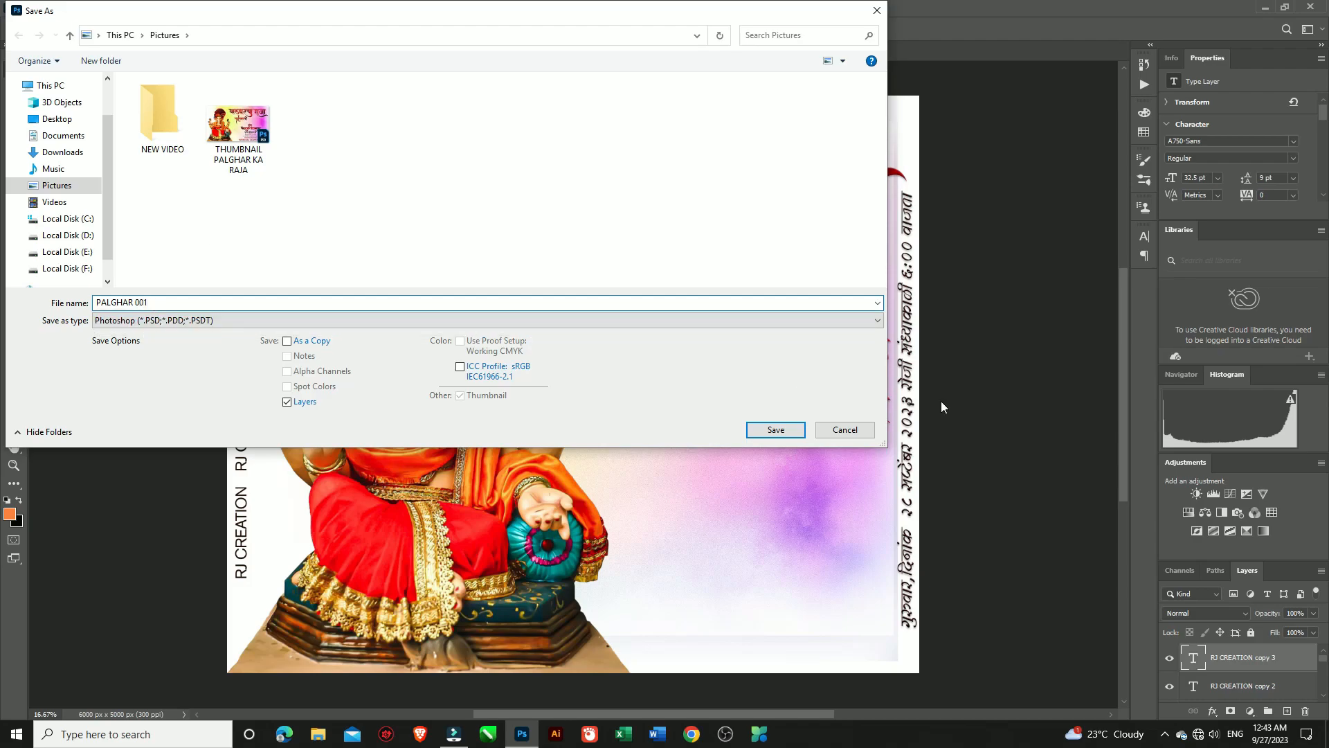
left_click(875, 321)
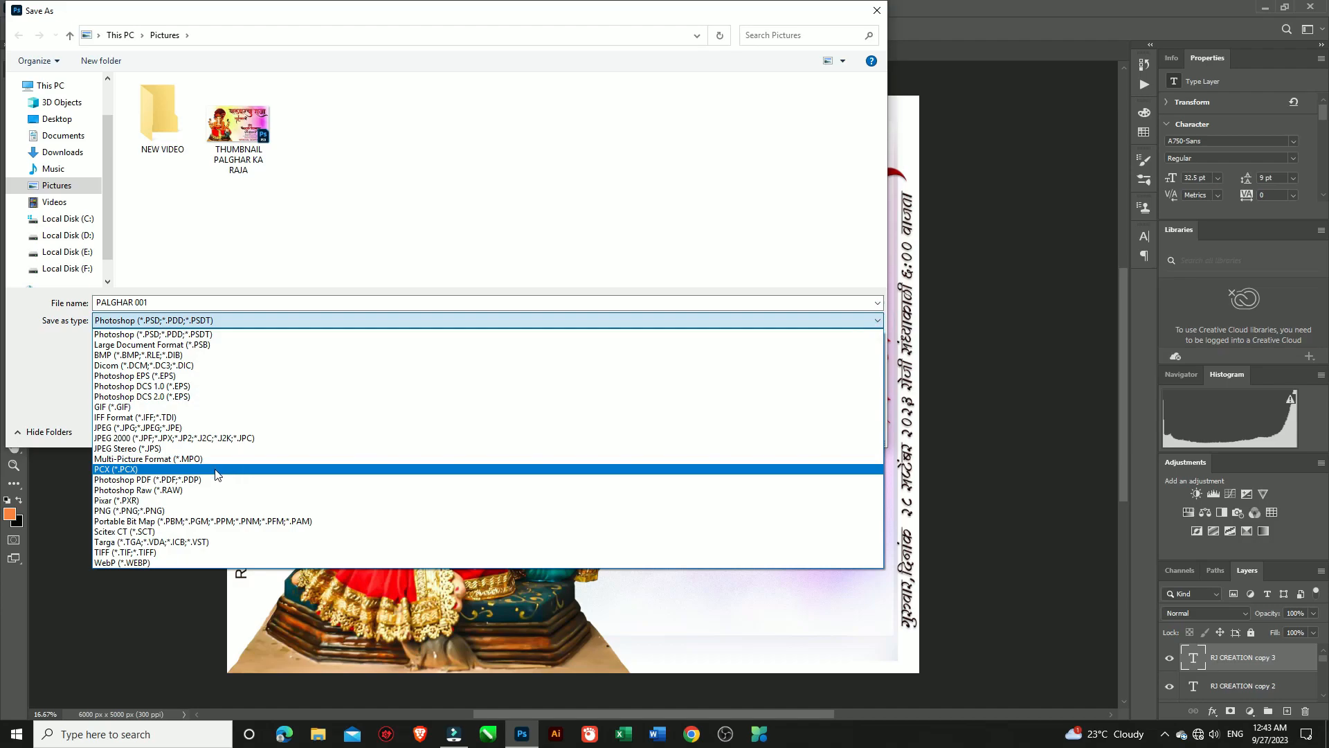
left_click(194, 426)
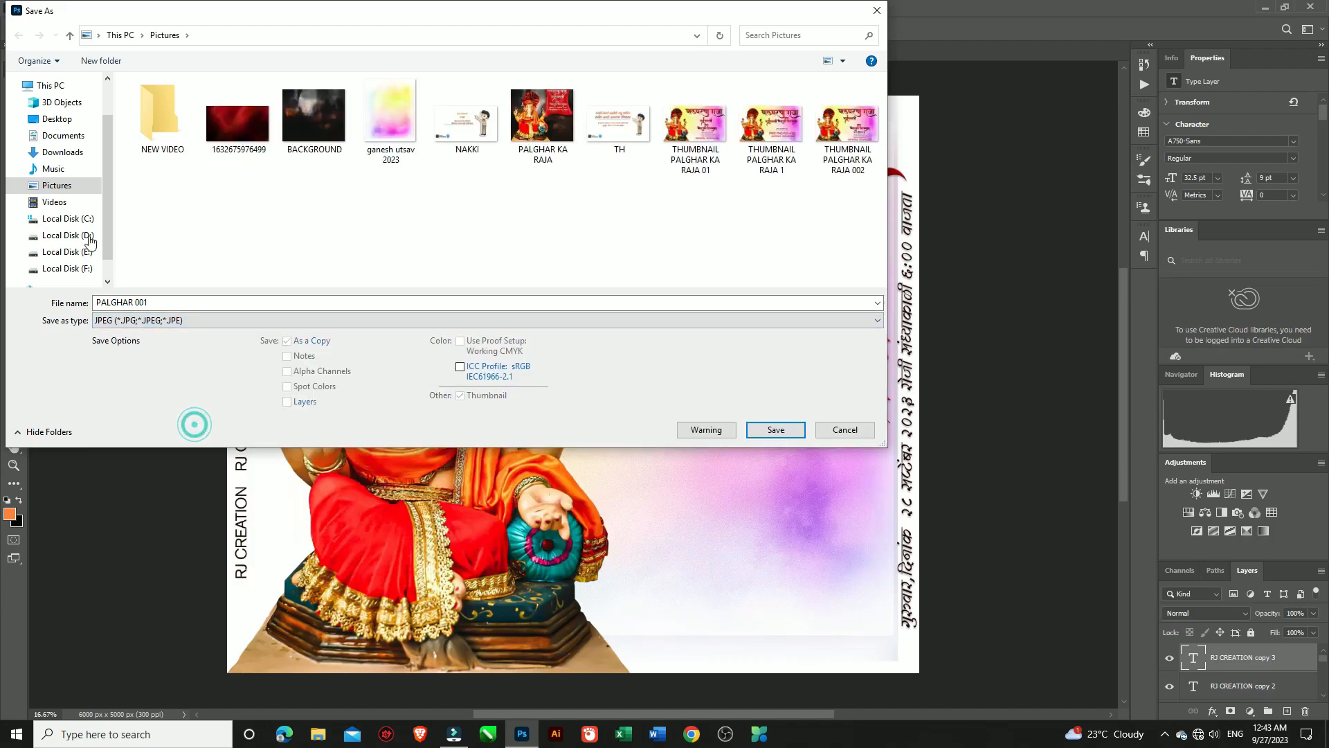
left_click(774, 430)
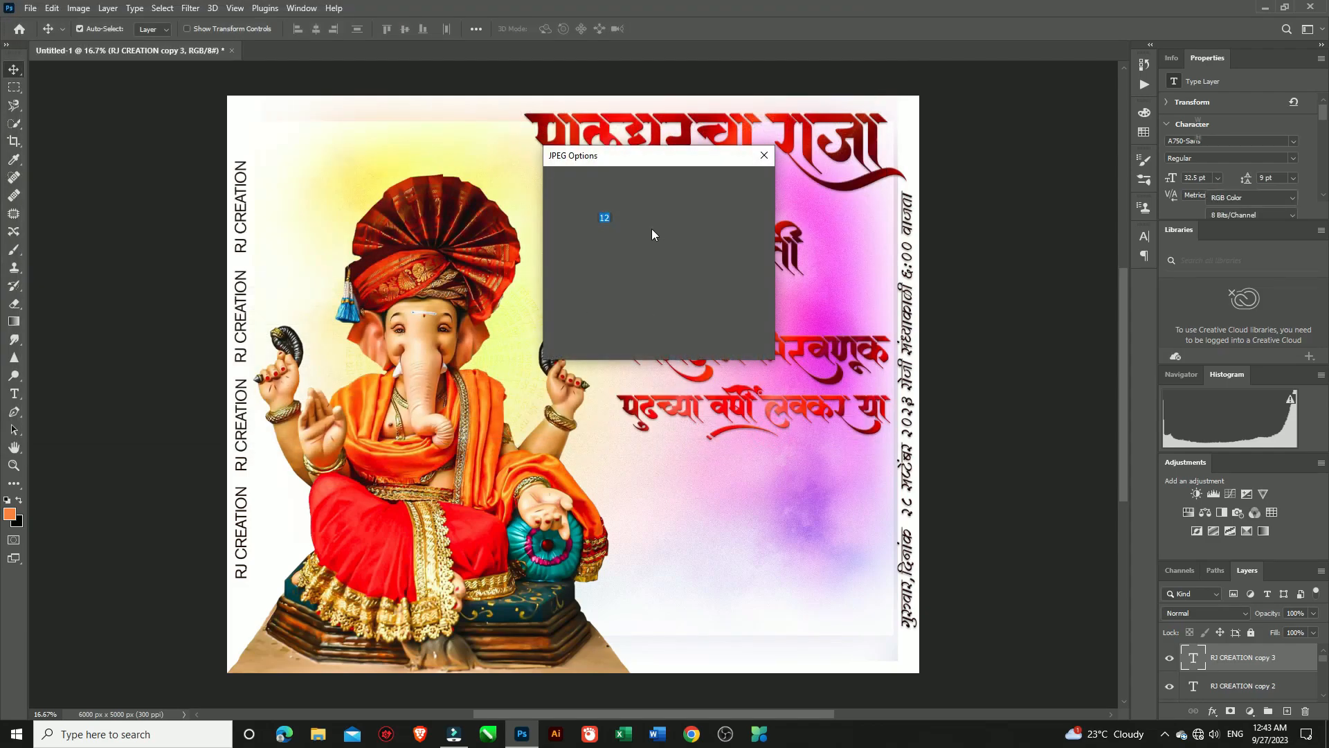
left_click(740, 182)
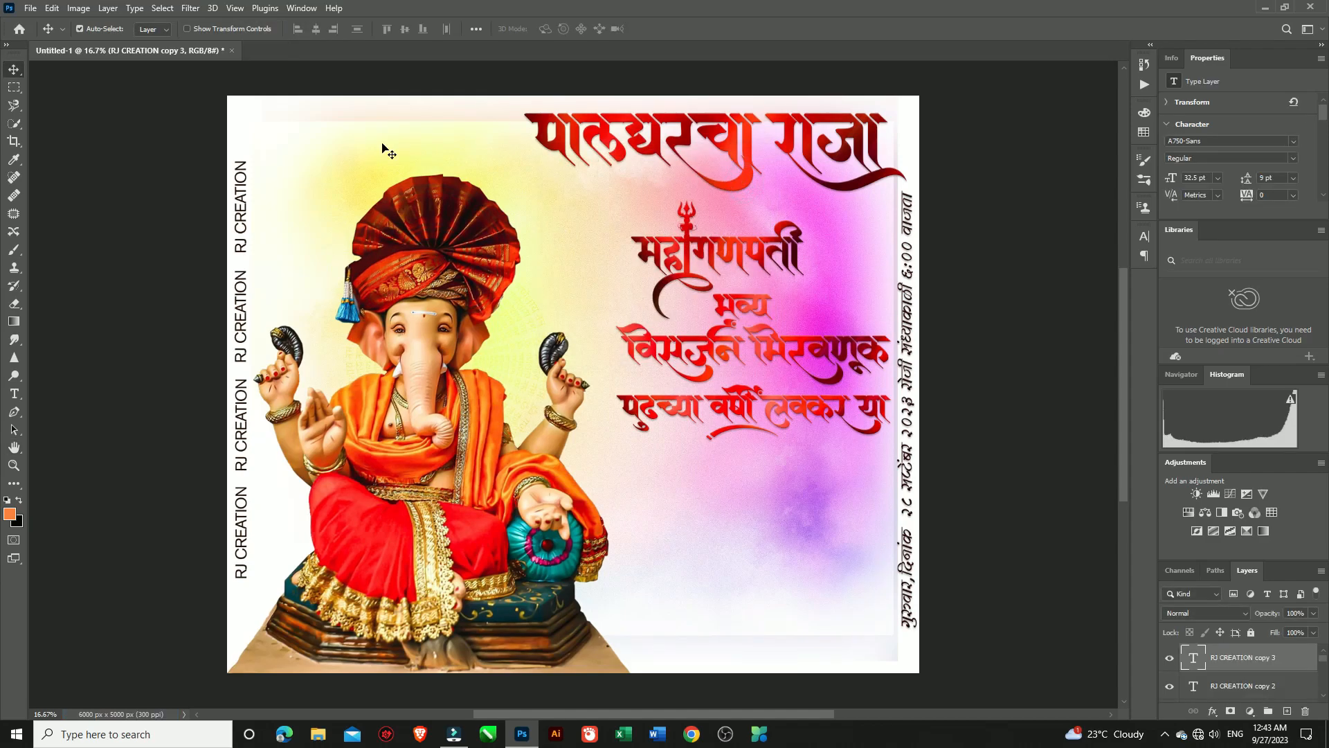
- Switch to File Explorer and open the exported PALGHAR 001 image from the Pictures folder to check the finished banner
left_click(1266, 10)
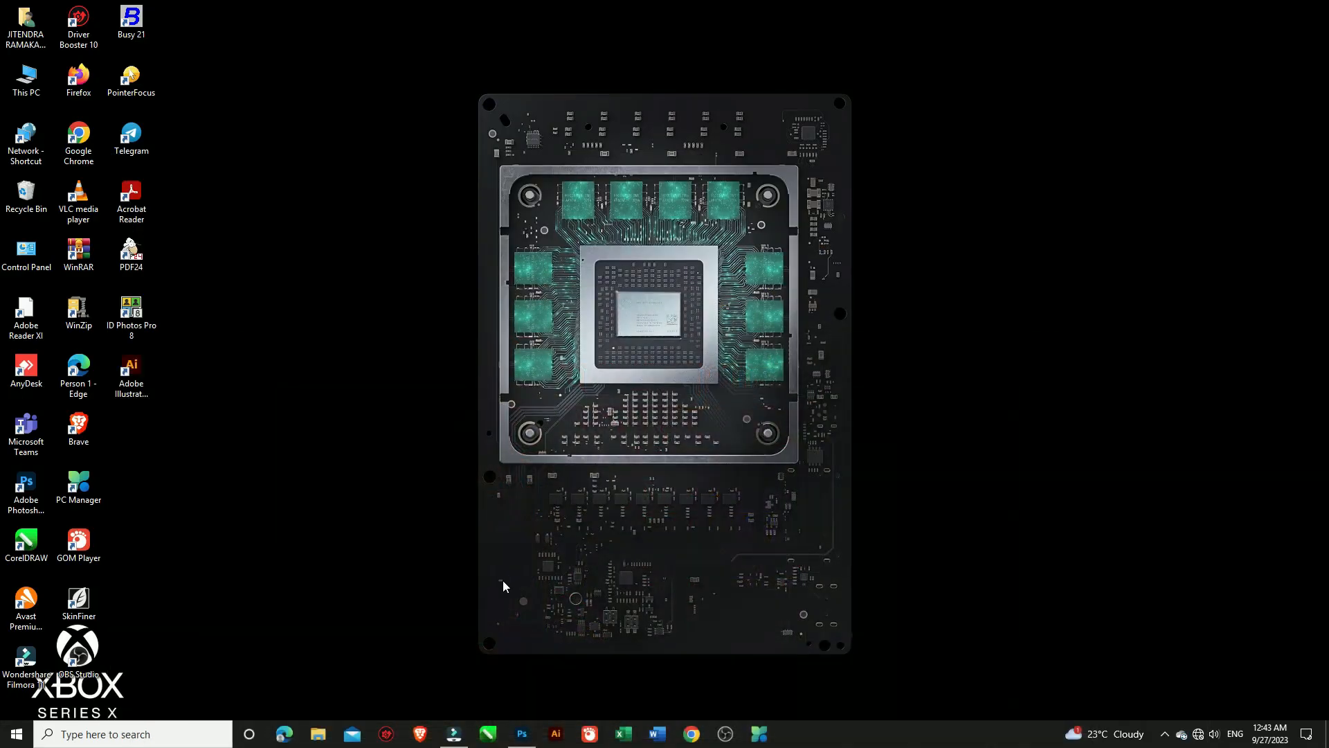
left_click(320, 740)
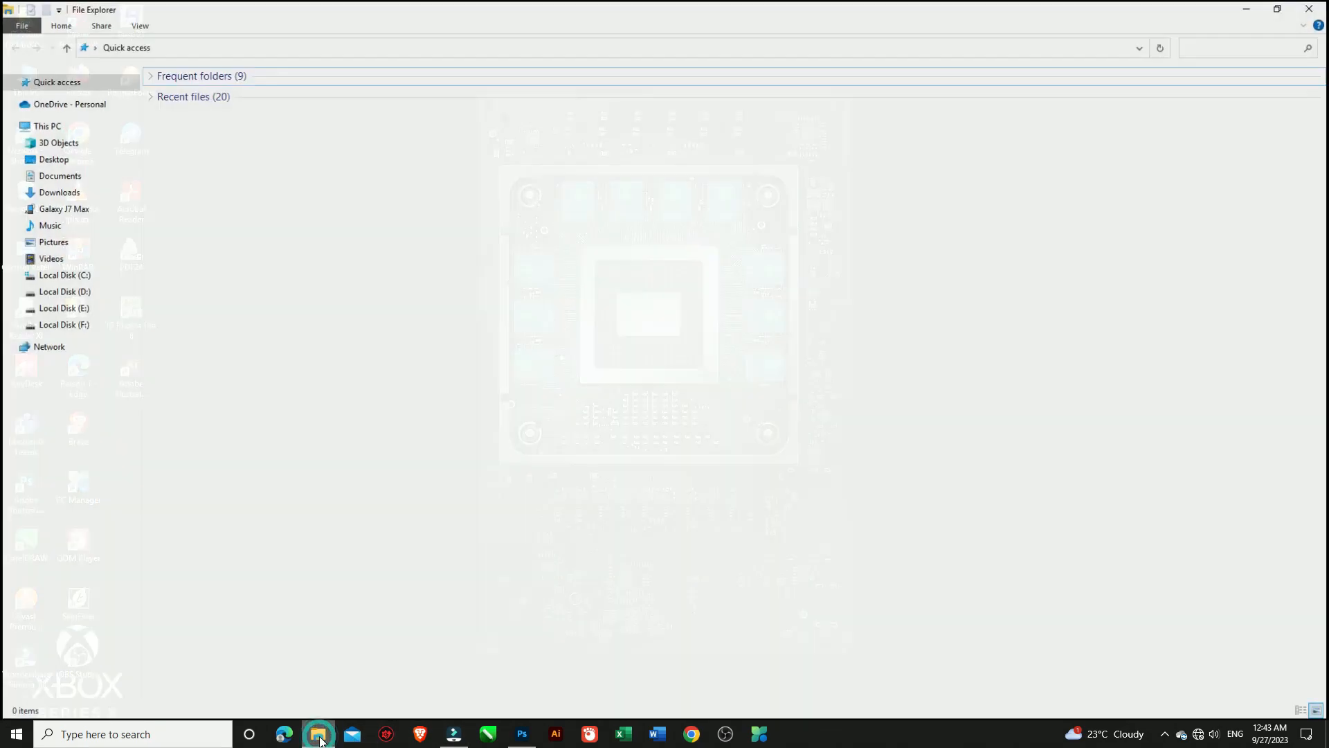
left_click(65, 246)
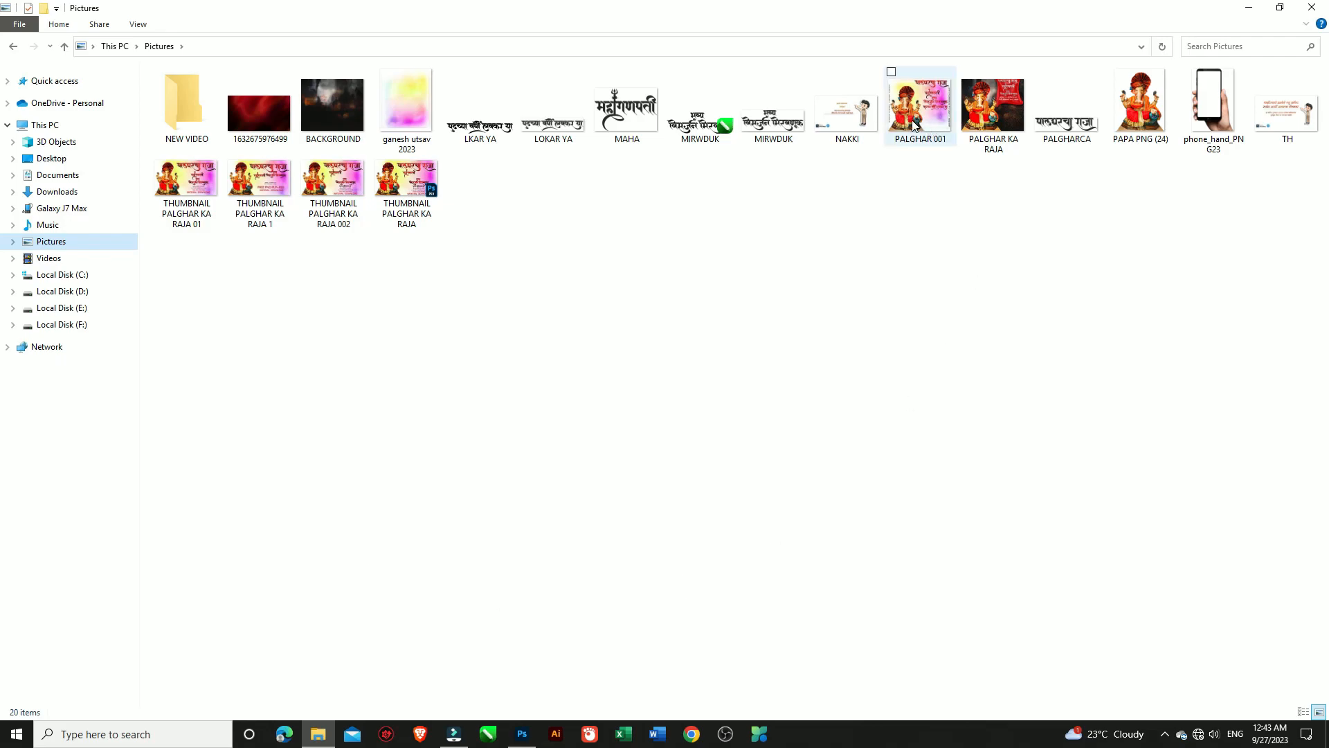
mouse_move(914, 126)
double_click(913, 122)
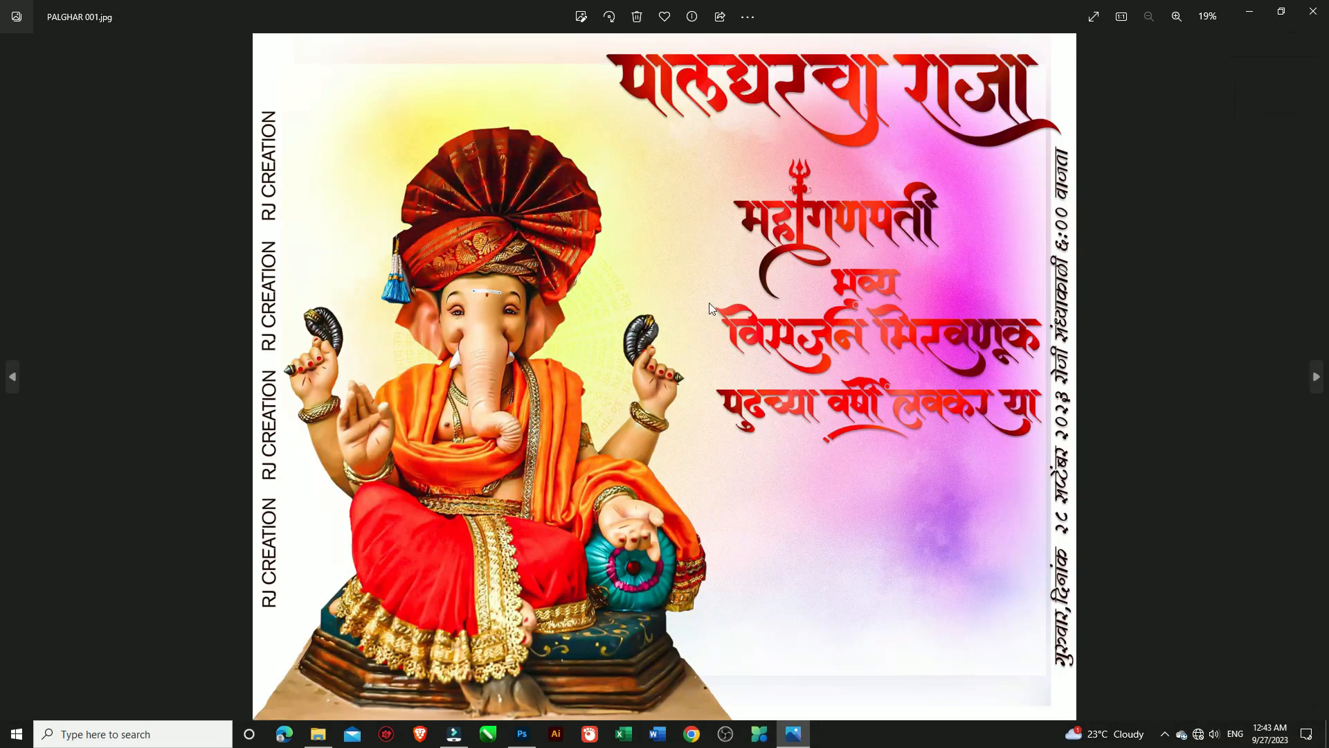